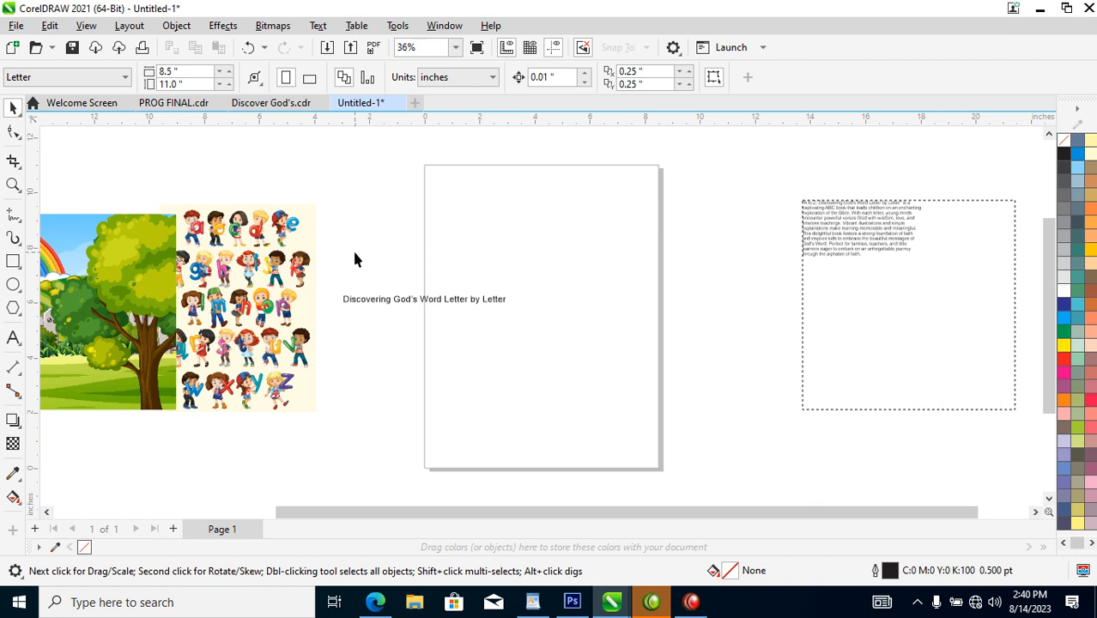
Step: Reposition the alphabet kids sheet and the landscape picture side by side, clear of the page
left_click_drag(303, 352, 329, 457)
left_click_drag(308, 373, 285, 231)
left_click_drag(157, 369, 157, 320)
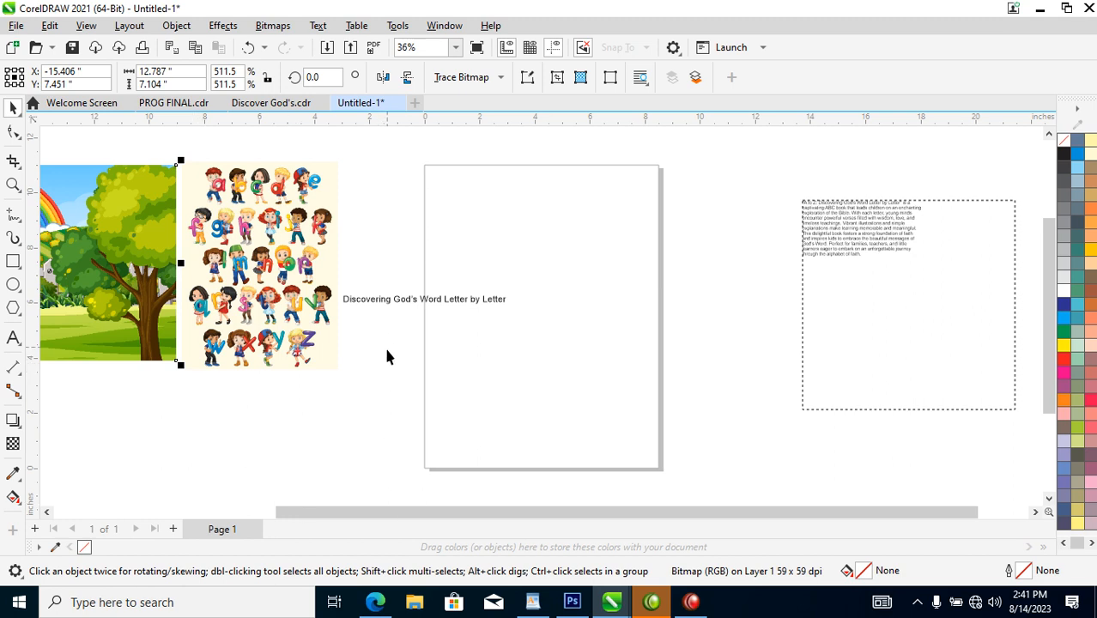
Step: Move the title text "Discovering God's Word Letter by Letter" onto the lower part of the page
left_click_drag(399, 306, 541, 262)
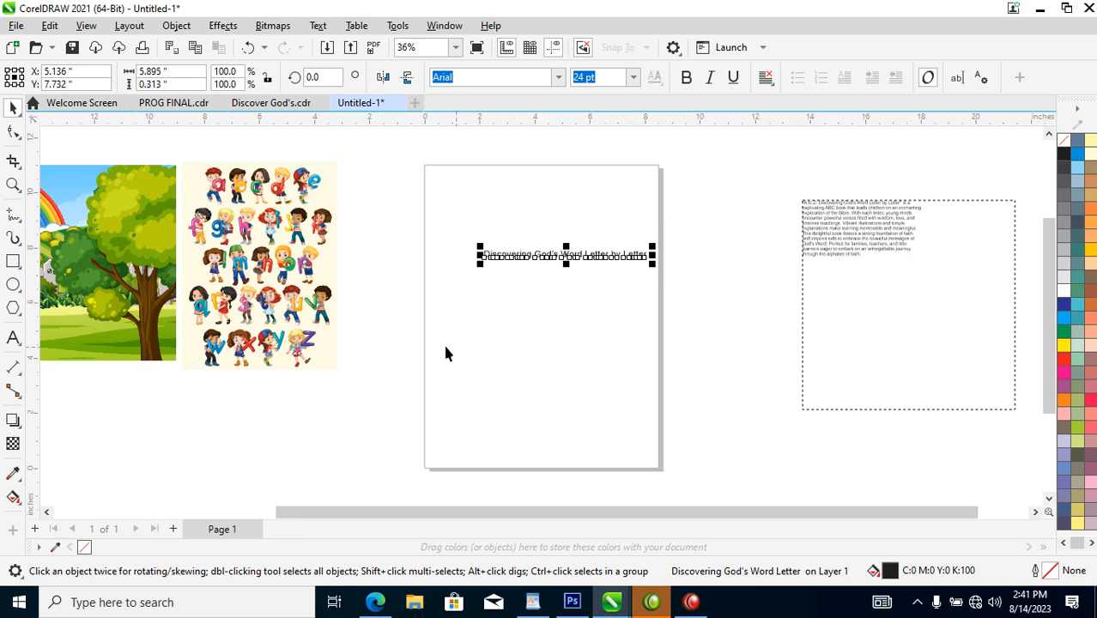
left_click(396, 285)
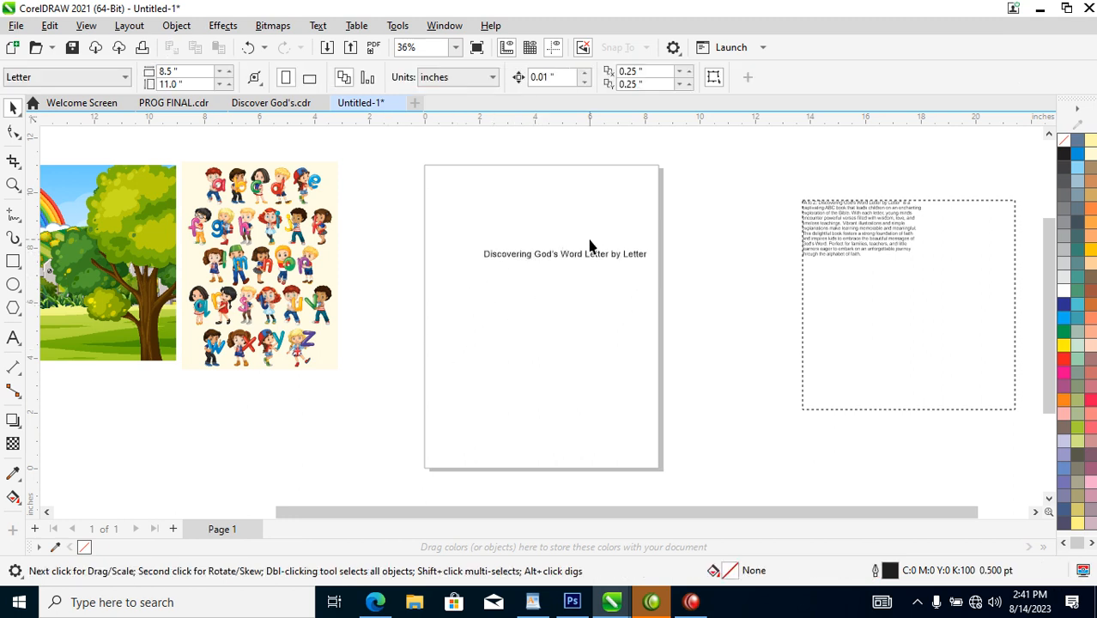
left_click_drag(601, 264, 547, 370)
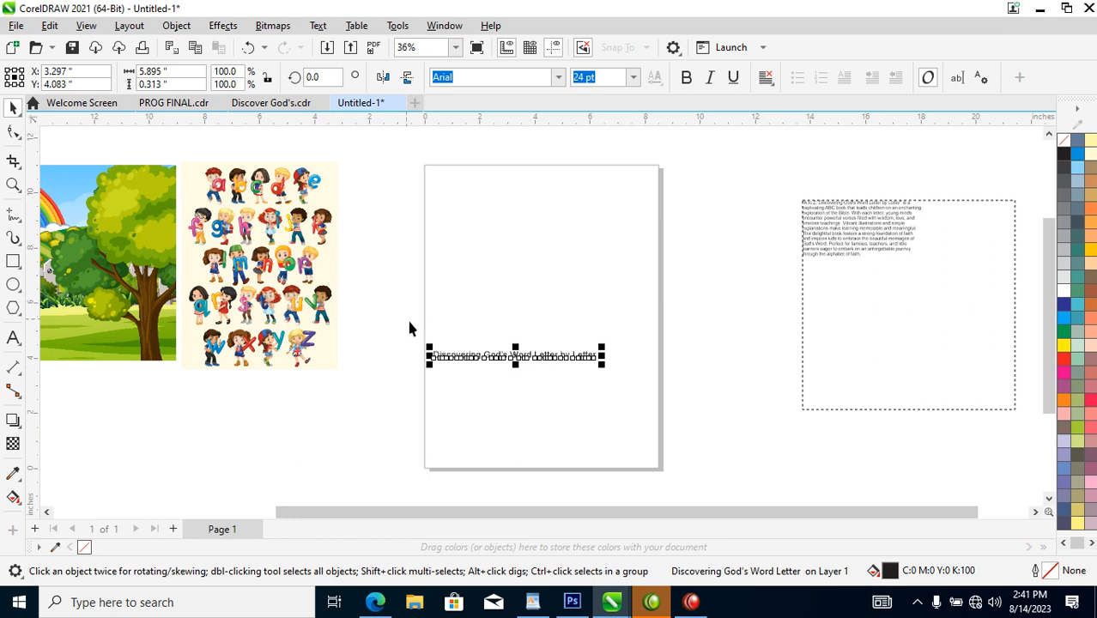
Step: Set the page size to A5
left_click(196, 146)
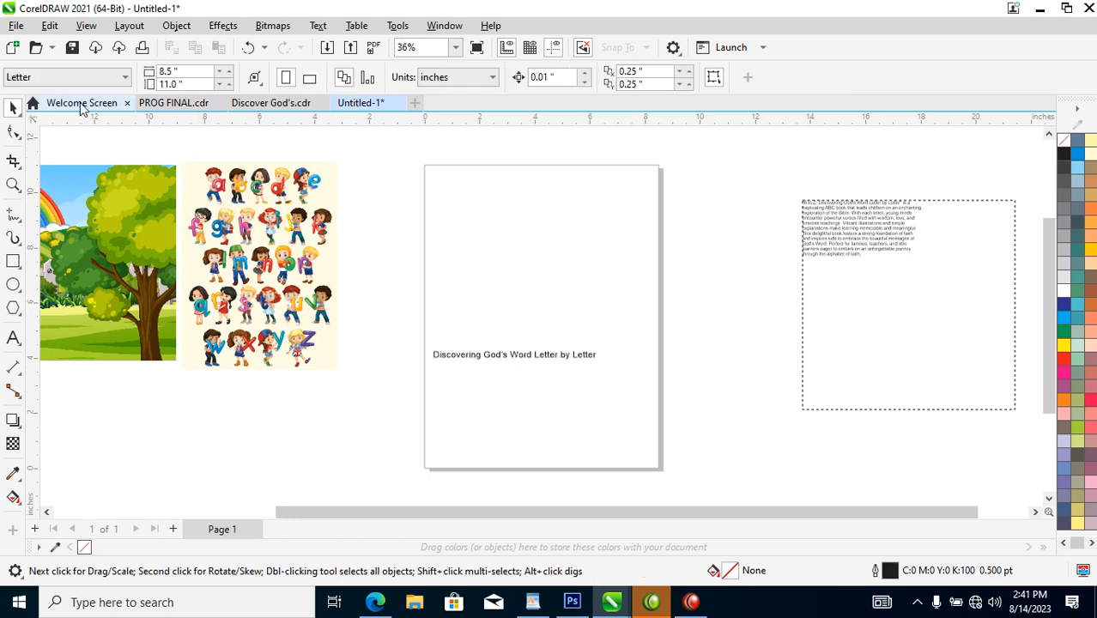
left_click(120, 78)
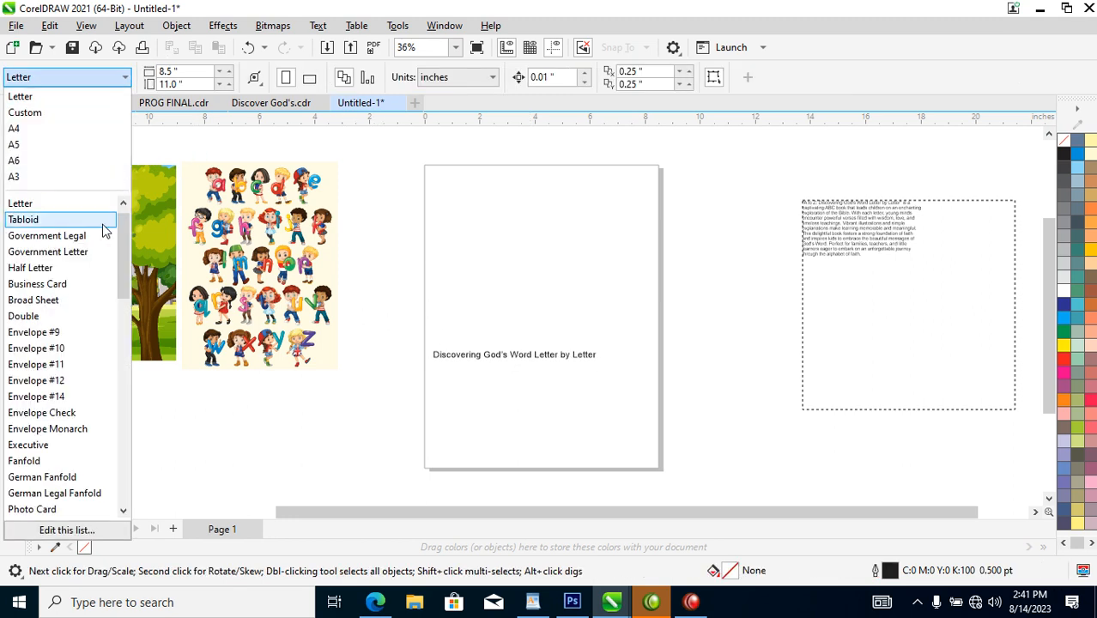
left_click(27, 146)
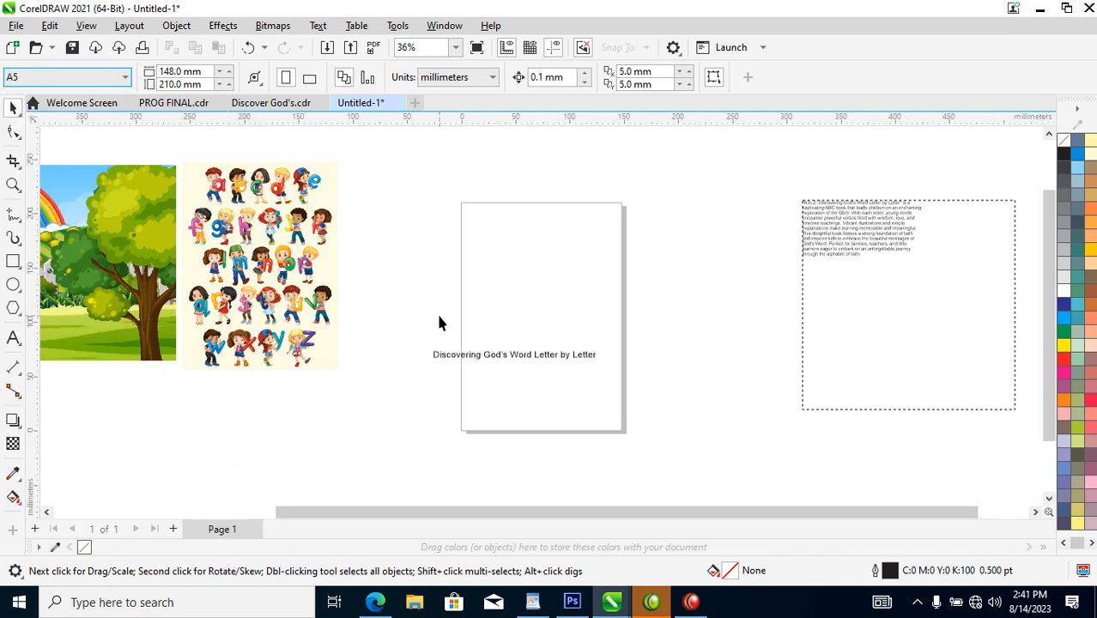
Step: Draw a rectangle about 148 by 211 mm over the page and centre it on the page
left_click(13, 265)
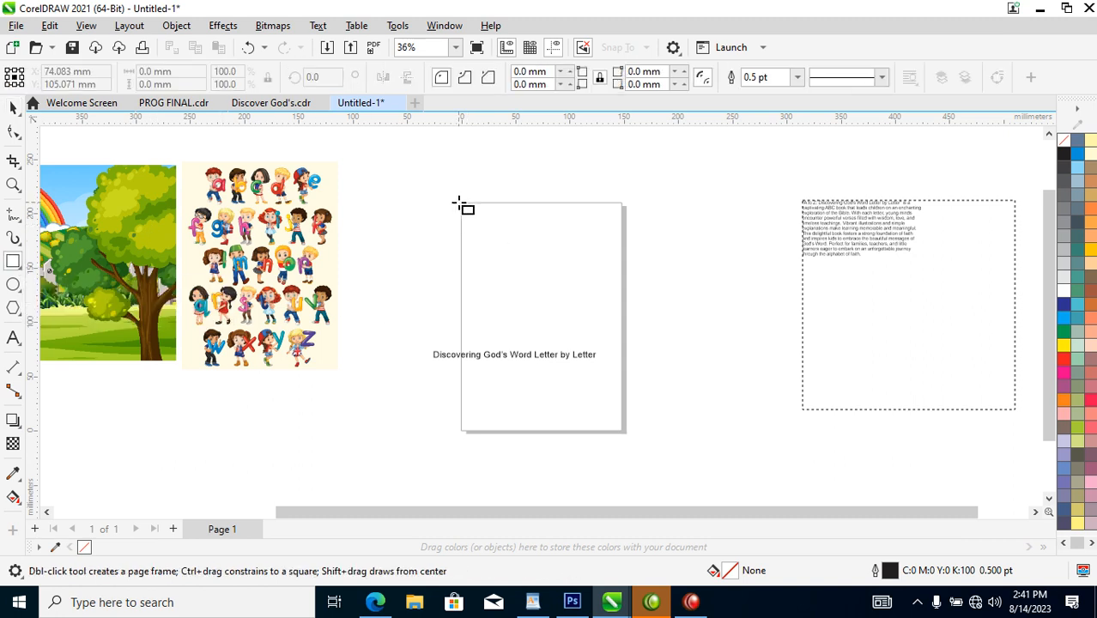
left_click_drag(462, 203, 625, 431)
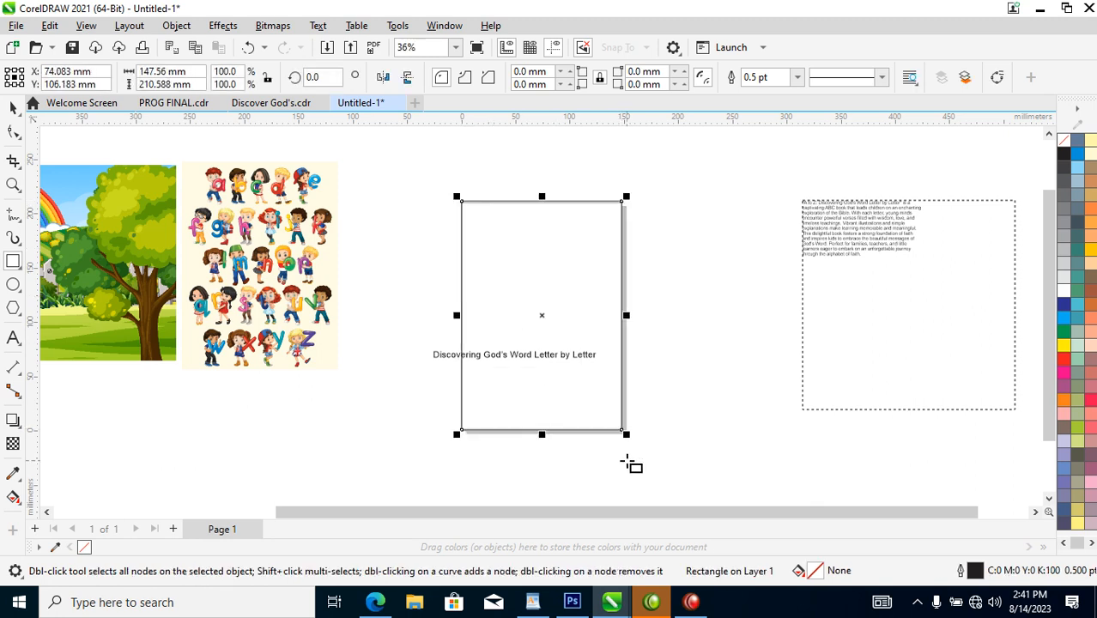
key("p")
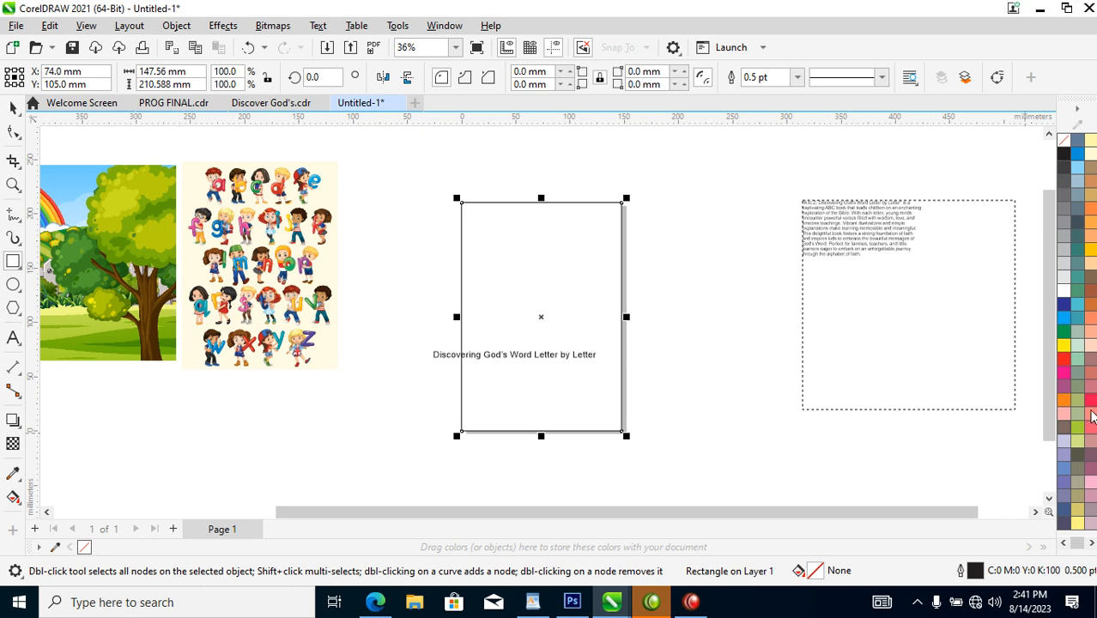
Step: Fill the page rectangle with white and send it behind the title text
left_click(1065, 291)
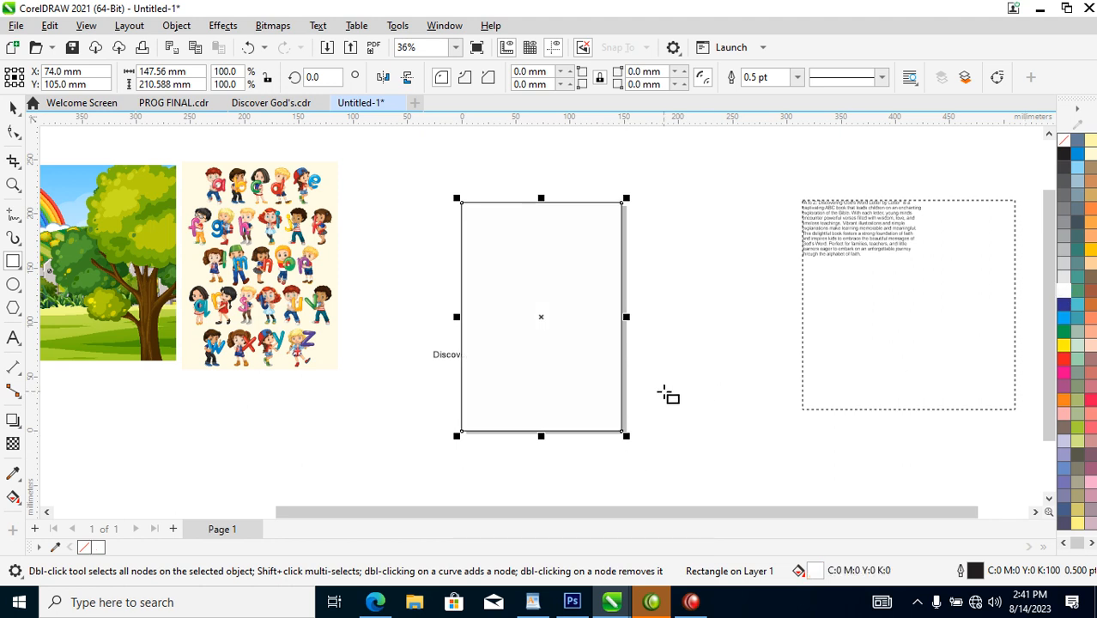
key("shift+Page_Down")
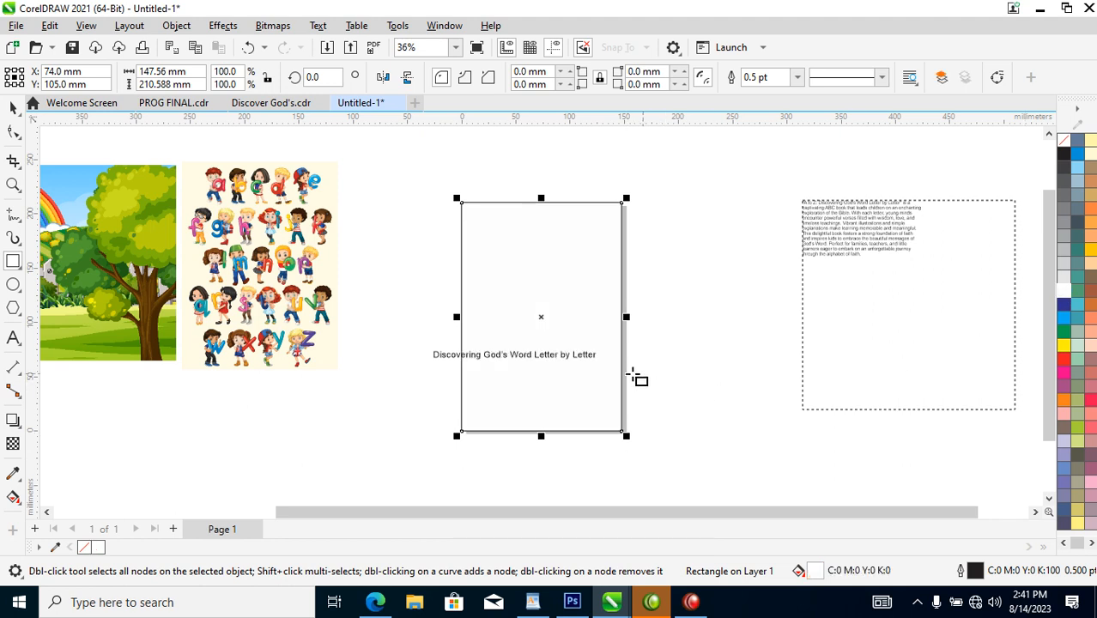
Step: Move the title text off the page's lower corner and enlarge it to about 417 mm wide
key("space")
left_click_drag(587, 364, 430, 449)
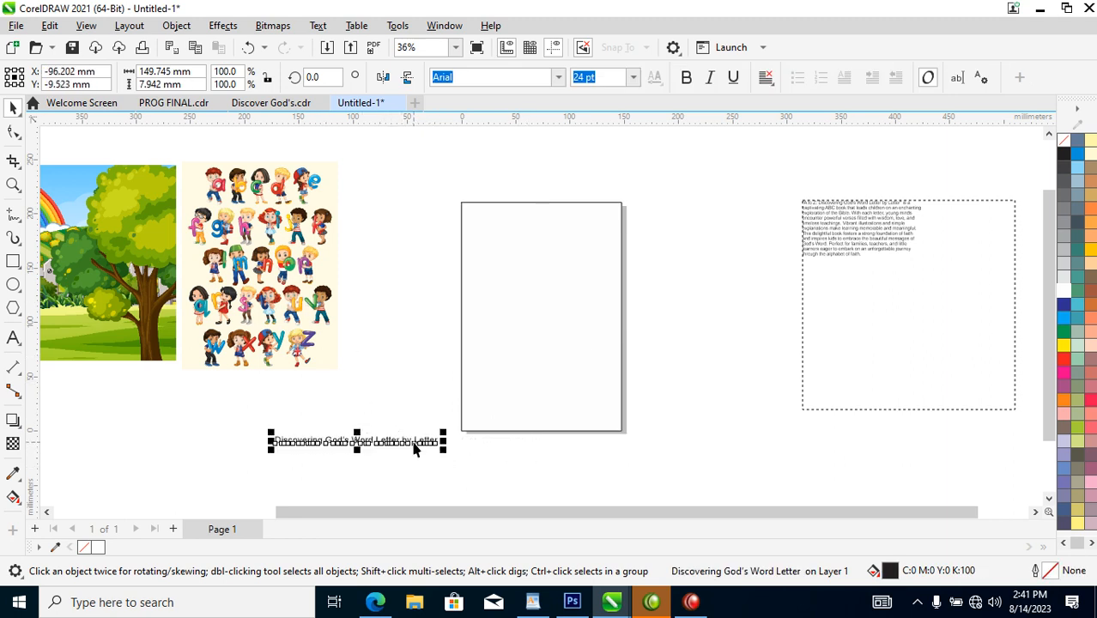
left_click_drag(444, 447, 733, 375)
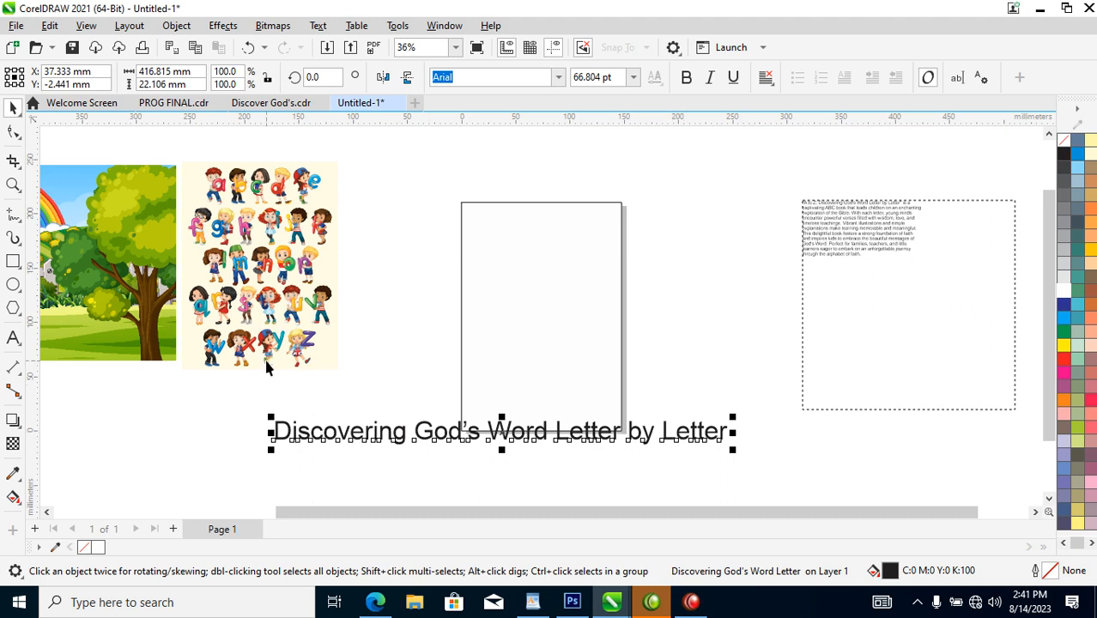
Step: Ungroup the alphabet kids sheet into its separate objects
left_click(312, 346)
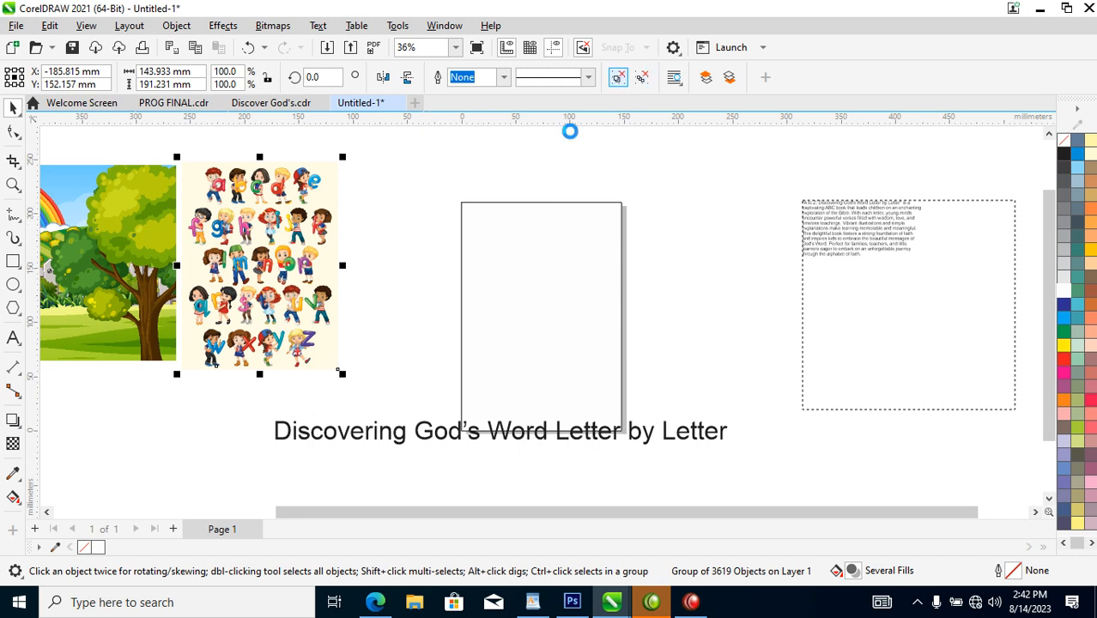
left_click(418, 179)
left_click(271, 230)
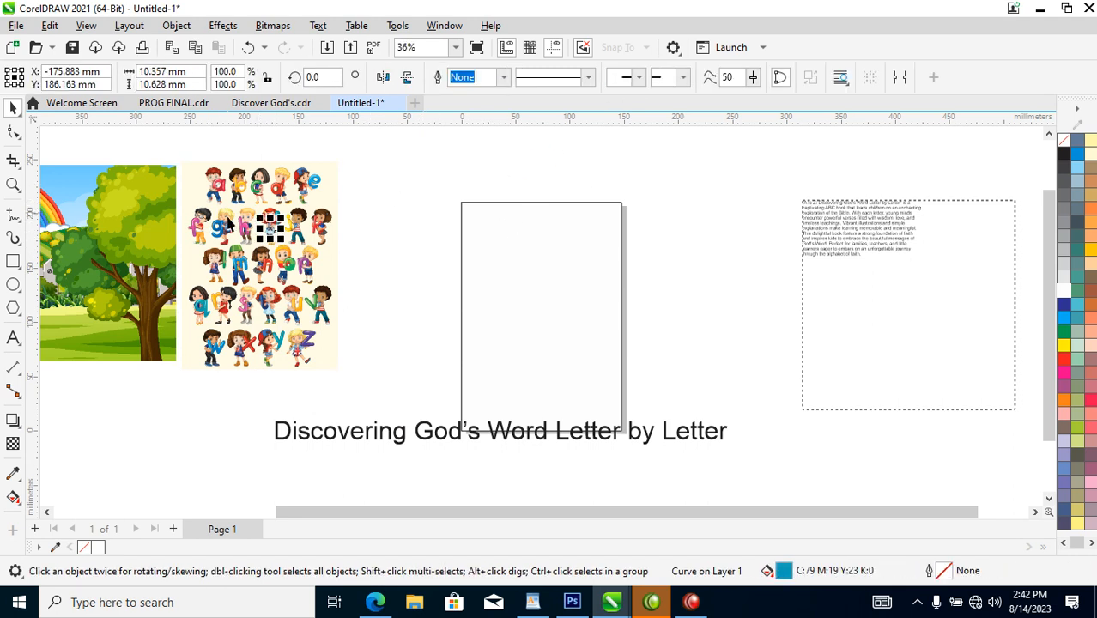
Step: Place the boy holding the letter a on the page at about 65 by 121 mm and group his objects
left_click_drag(189, 146, 288, 242)
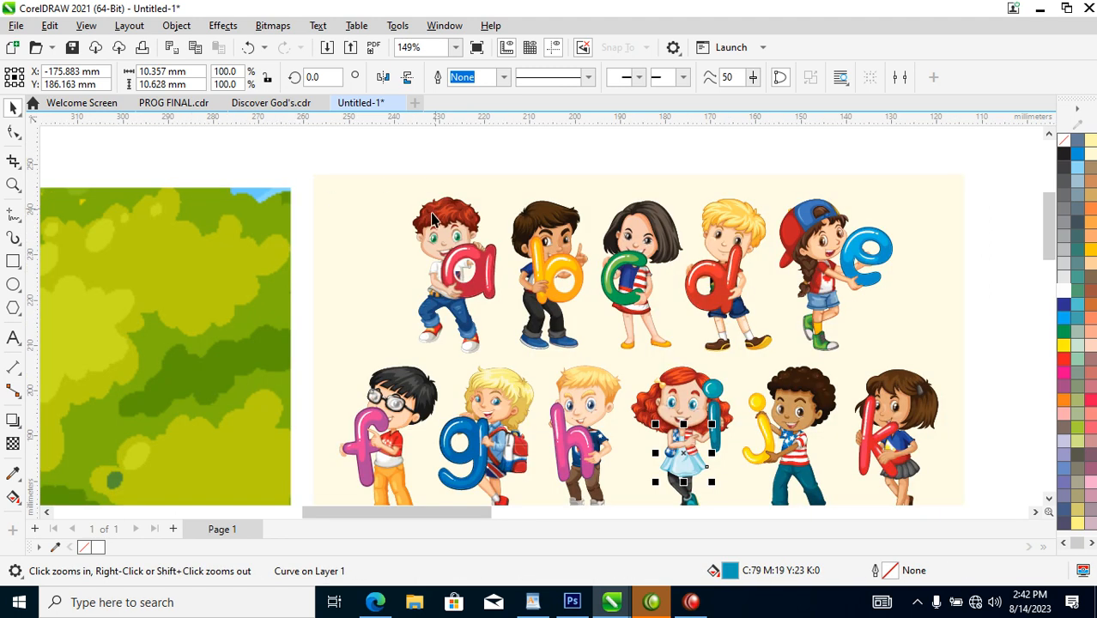
left_click_drag(351, 169, 508, 359)
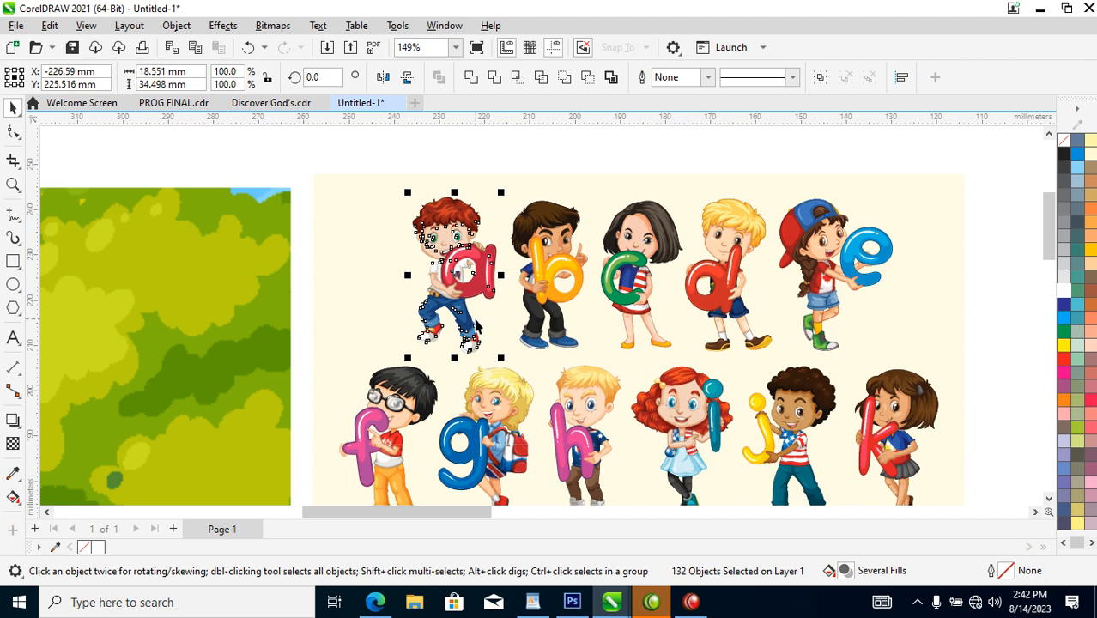
key("F4")
left_click_drag(386, 234, 728, 402)
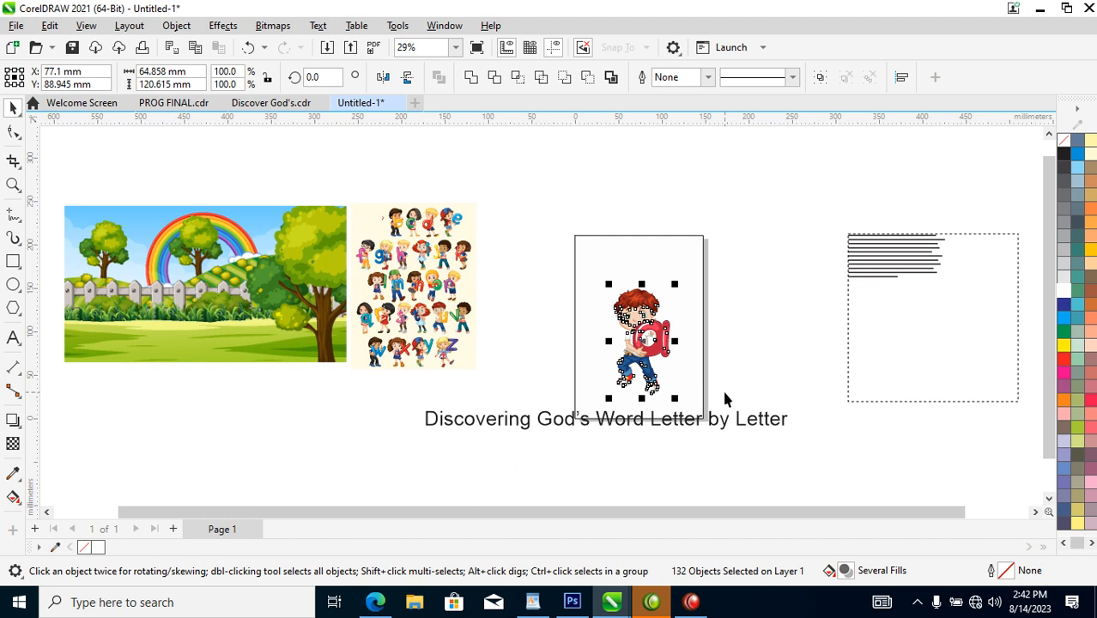
key("ctrl+g")
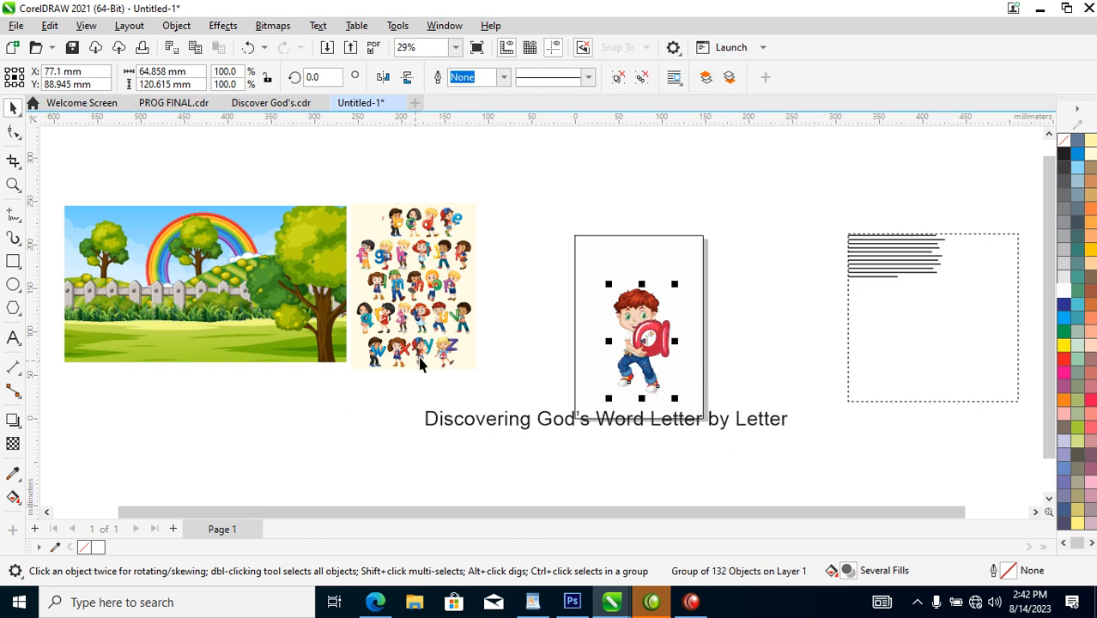
Step: Copy the girl holding the letter z from the sheet to the empty area beside the page
key("z")
left_click_drag(404, 306, 507, 400)
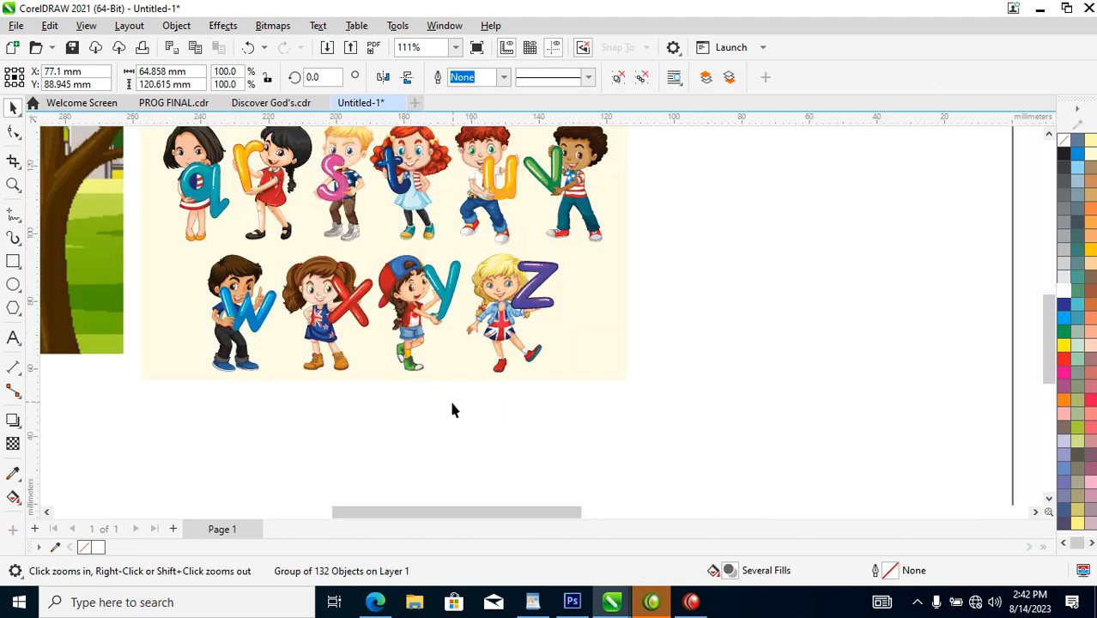
left_click(564, 310)
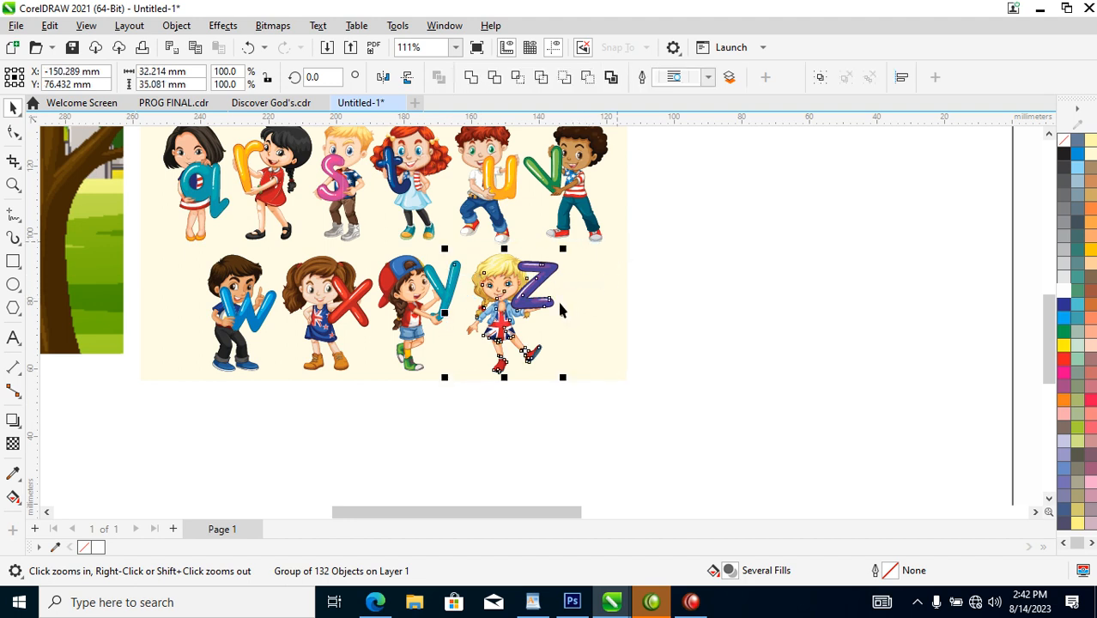
key("ctrl+u")
left_click_drag(522, 276, 892, 276)
Step: Delete the stray piece beside the copied z girl and group her remaining objects
left_click_drag(798, 217, 845, 315)
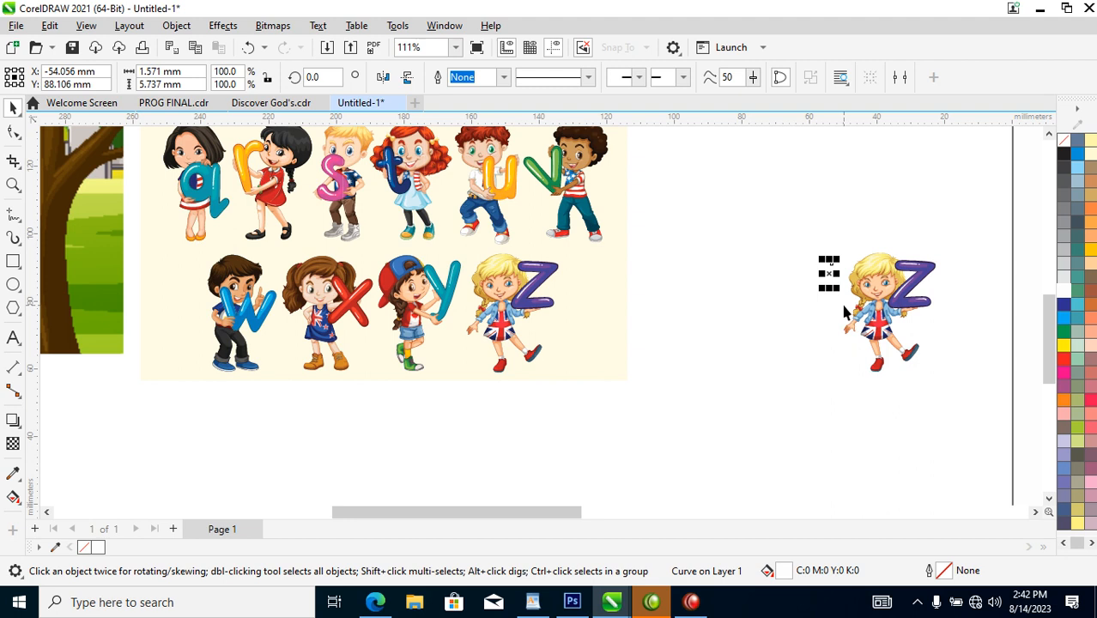
key("Delete")
left_click_drag(966, 391, 964, 386)
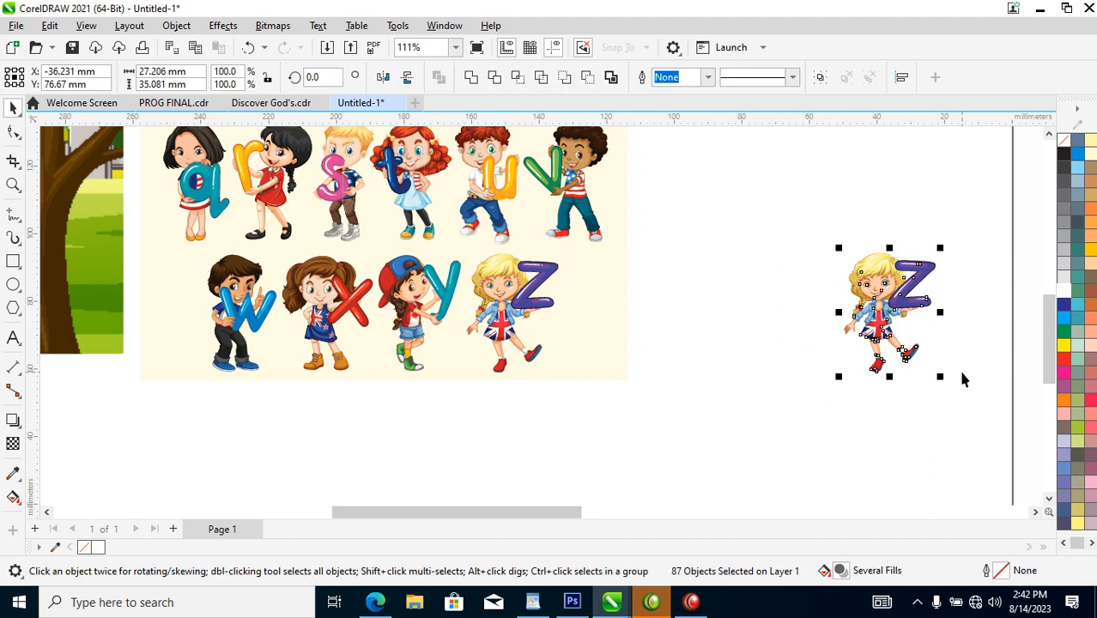
key("ctrl+g")
Step: Place the z girl beside the a boy on the page and scale her to about 84 by 108 mm
scroll(942, 362, "down", 5)
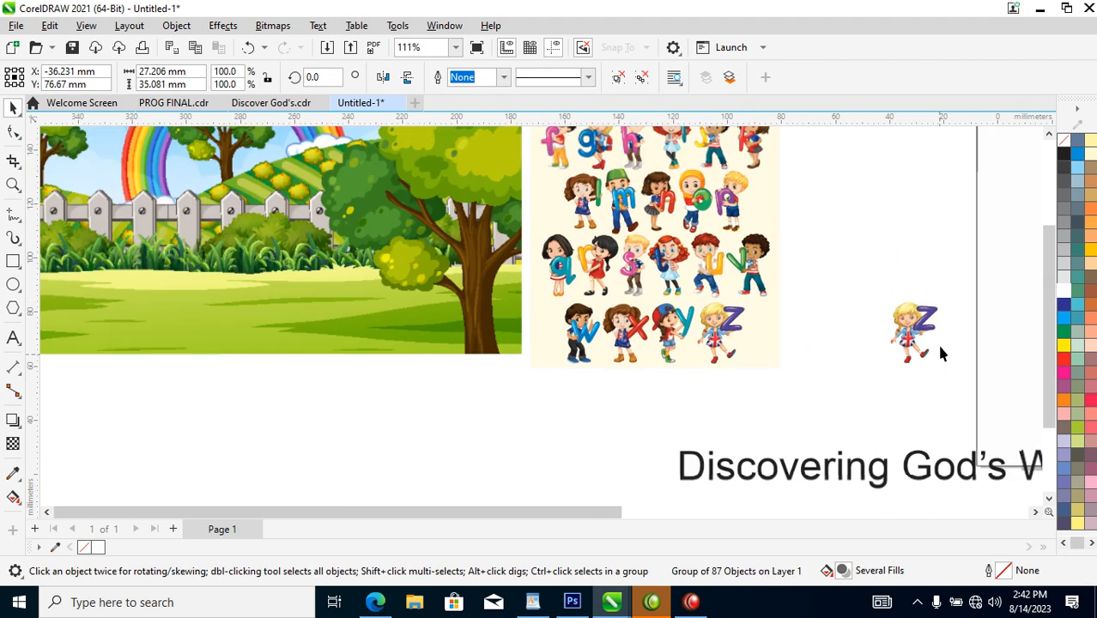
left_click_drag(867, 191, 1065, 383)
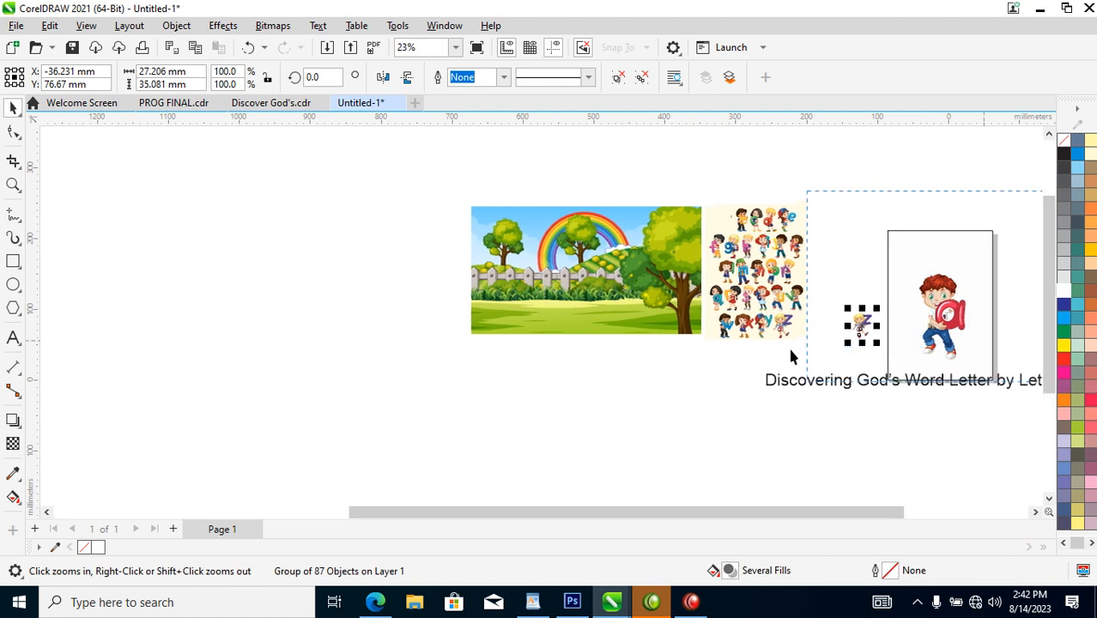
left_click_drag(418, 368, 540, 271)
left_click_drag(459, 305, 697, 363)
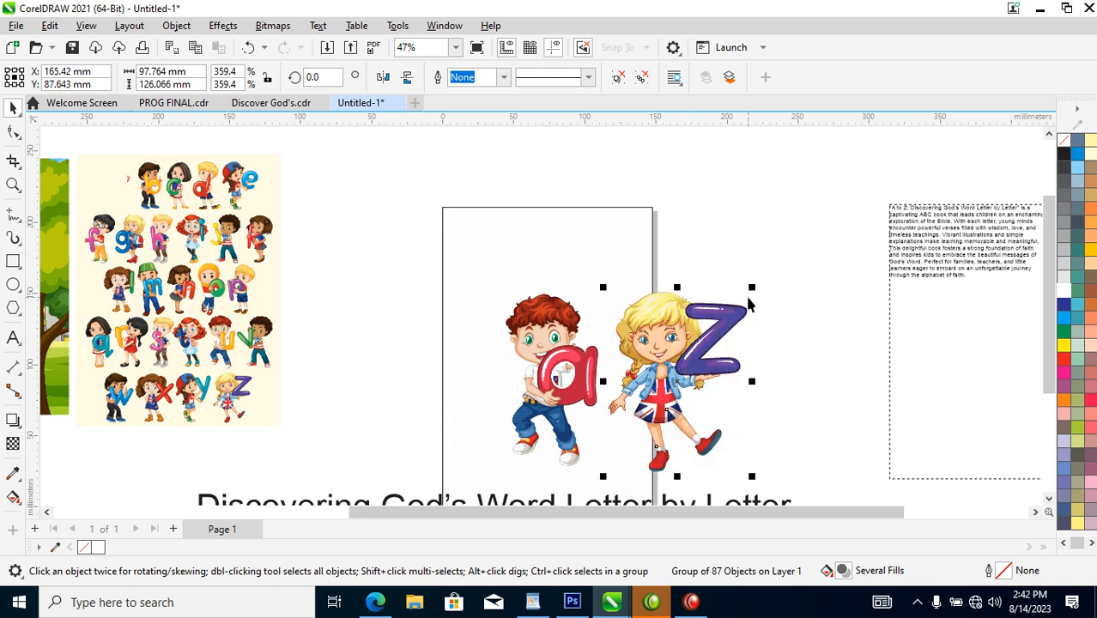
left_click_drag(752, 289, 747, 316)
left_click_drag(473, 270, 747, 473)
mouse_move(698, 343)
left_mouse_down()
mouse_move(672, 358)
mouse_move(687, 334)
left_mouse_up()
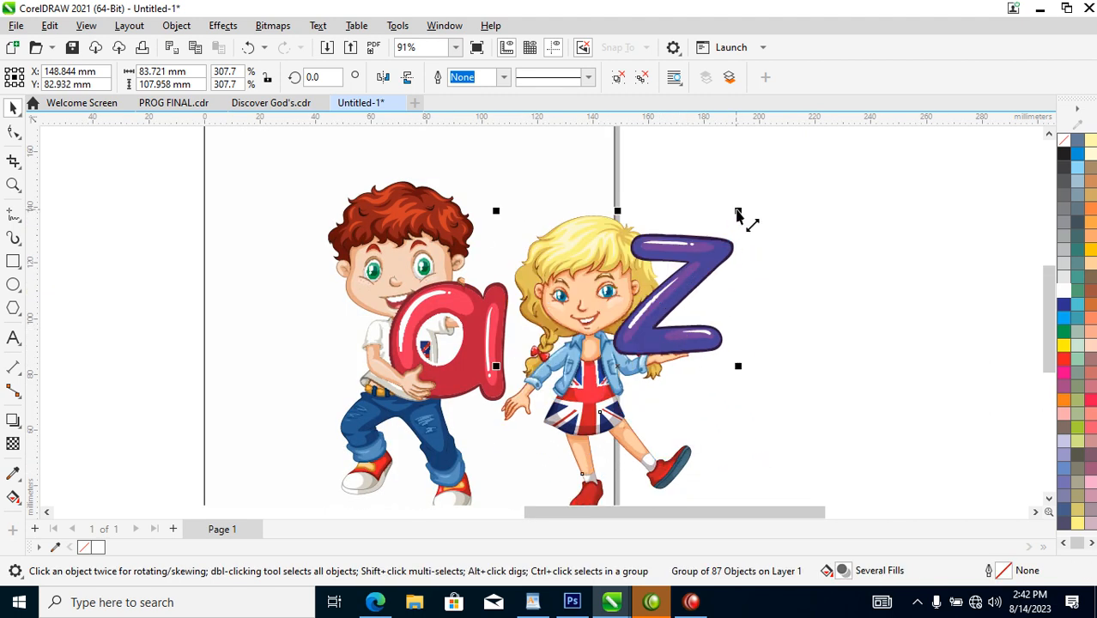
Step: Scale the a boy and z girl down together and position them inside the page
scroll(610, 280, "down", 3)
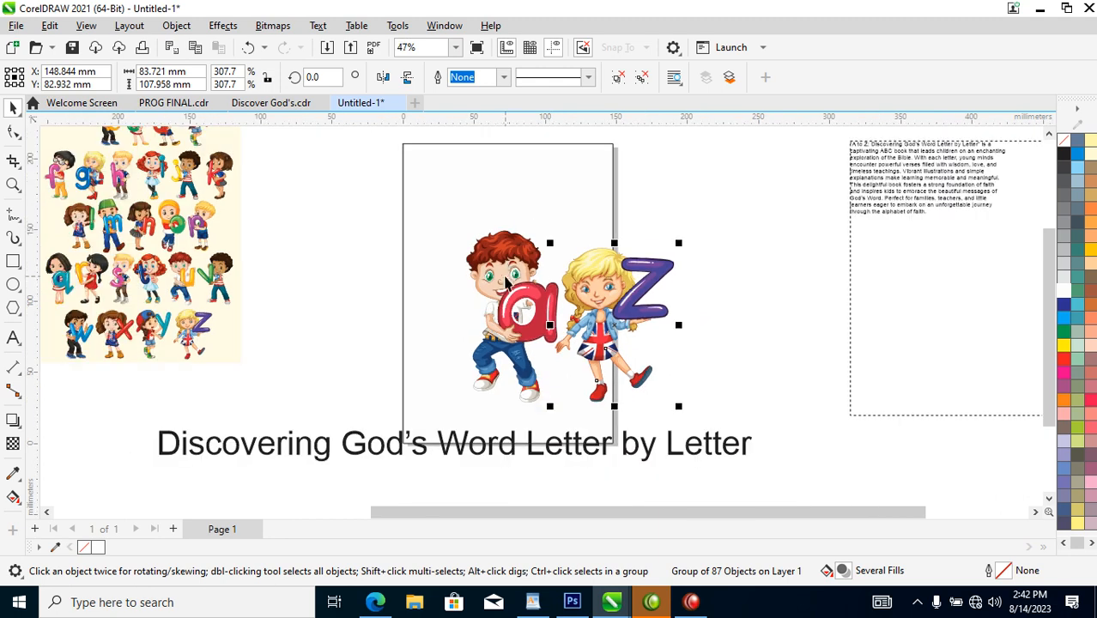
left_click(507, 283, "shift")
left_click_drag(627, 281, 599, 287)
scroll(618, 359, "down", 3)
left_click_drag(618, 352, 592, 334)
left_click(614, 268)
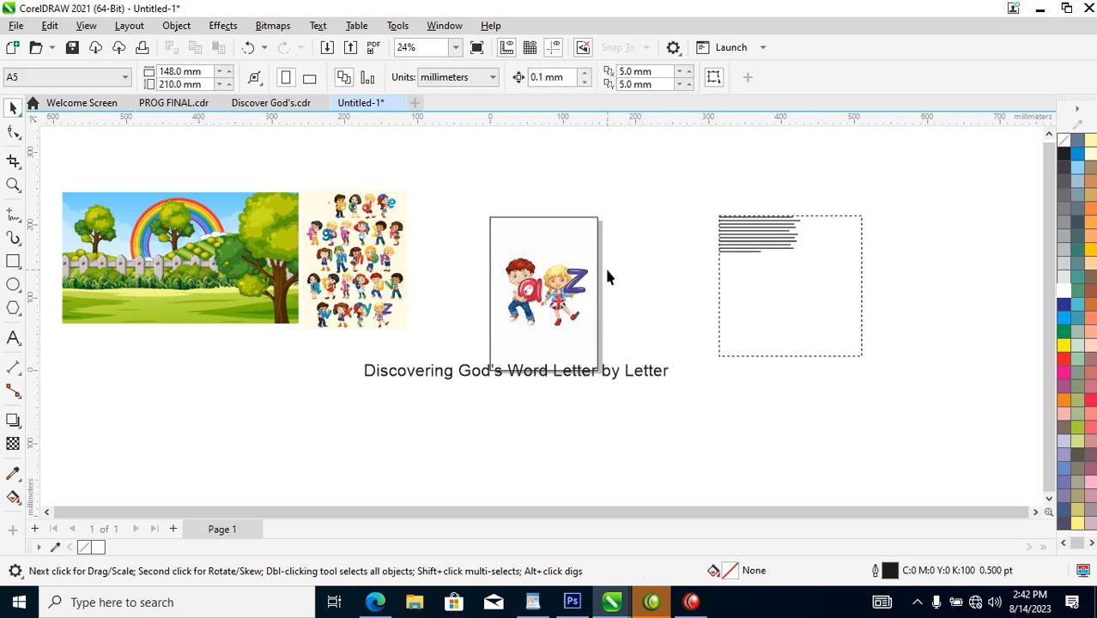
Step: Enlarge the z girl slightly to about 70 by 91 mm
left_click(573, 287)
left_click_drag(592, 261, 599, 258)
left_click(446, 289)
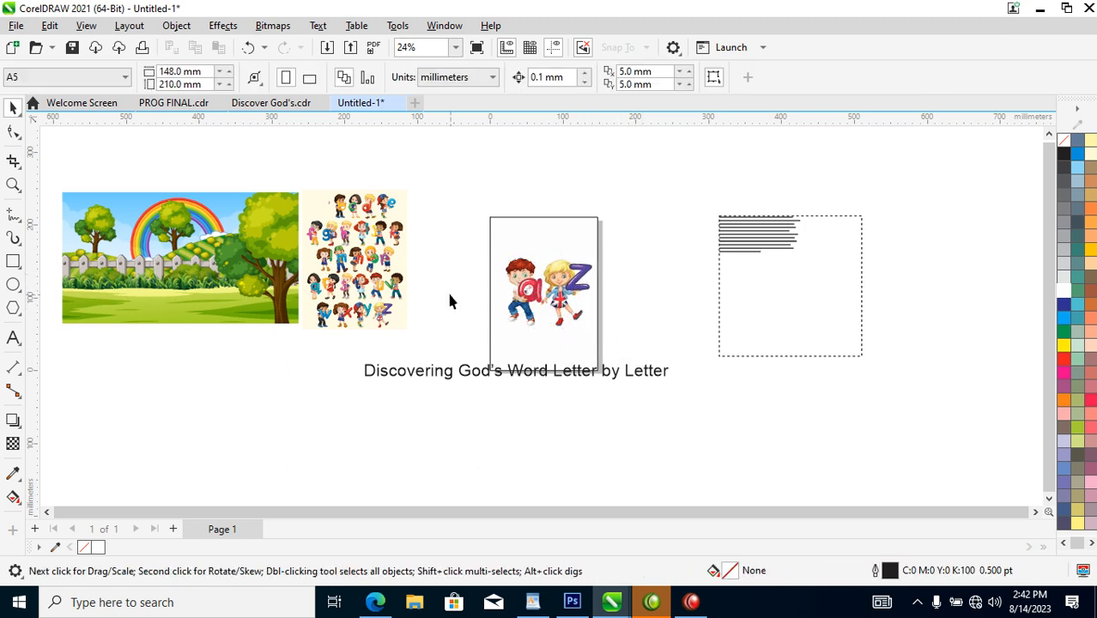
left_click(571, 283)
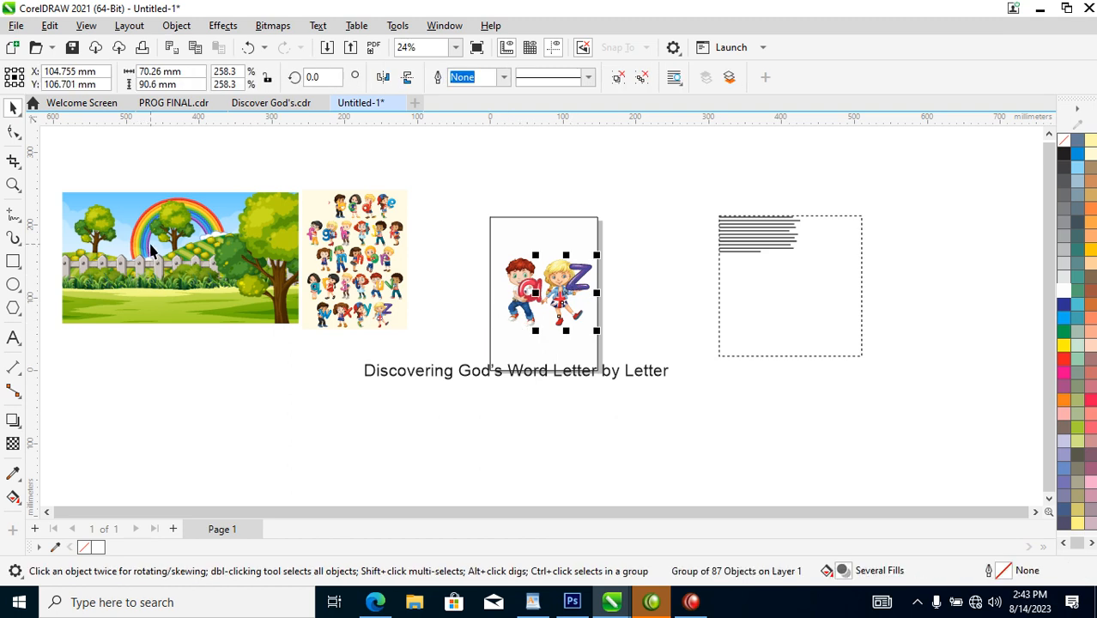
Step: Duplicate the landscape picture, placing the copy partly over the page
left_click_drag(182, 241, 406, 250)
right_click(406, 249)
left_click(283, 178)
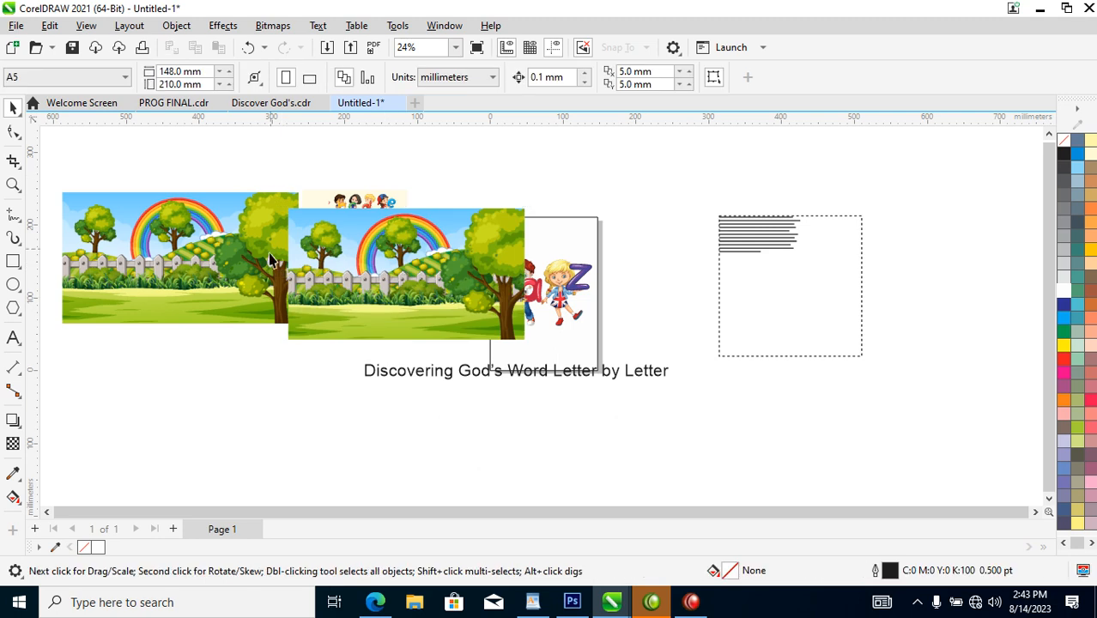
Step: Duplicate the landscape copy again to its right, slightly overlapping it, and select both copies
key("z")
left_click_drag(253, 179, 721, 414)
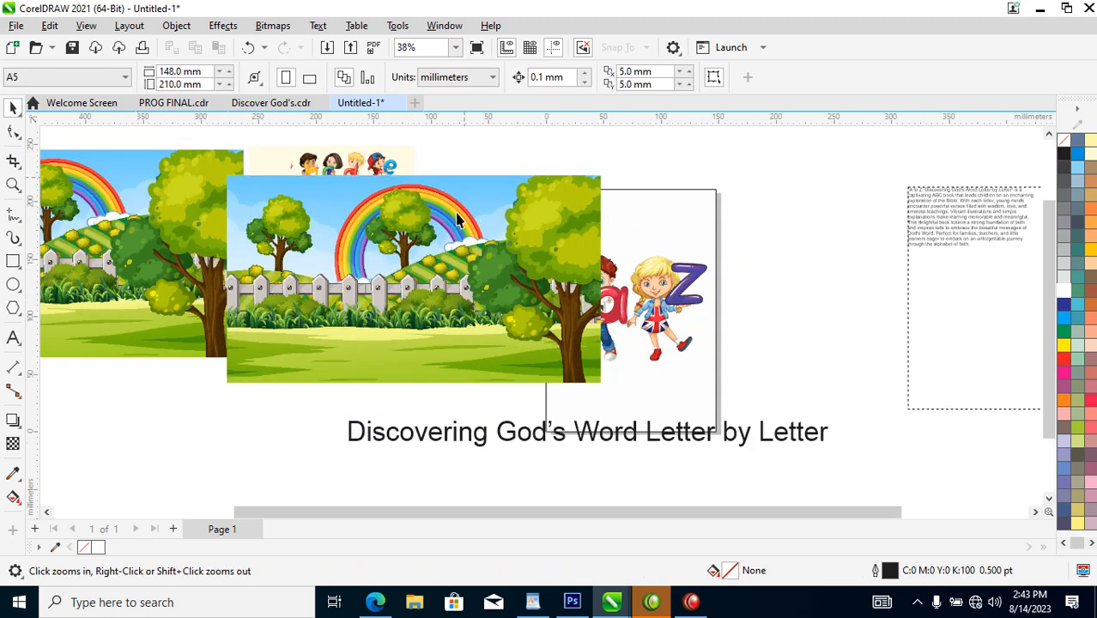
key("space")
left_click_drag(478, 201, 771, 220)
left_click(488, 202, "shift")
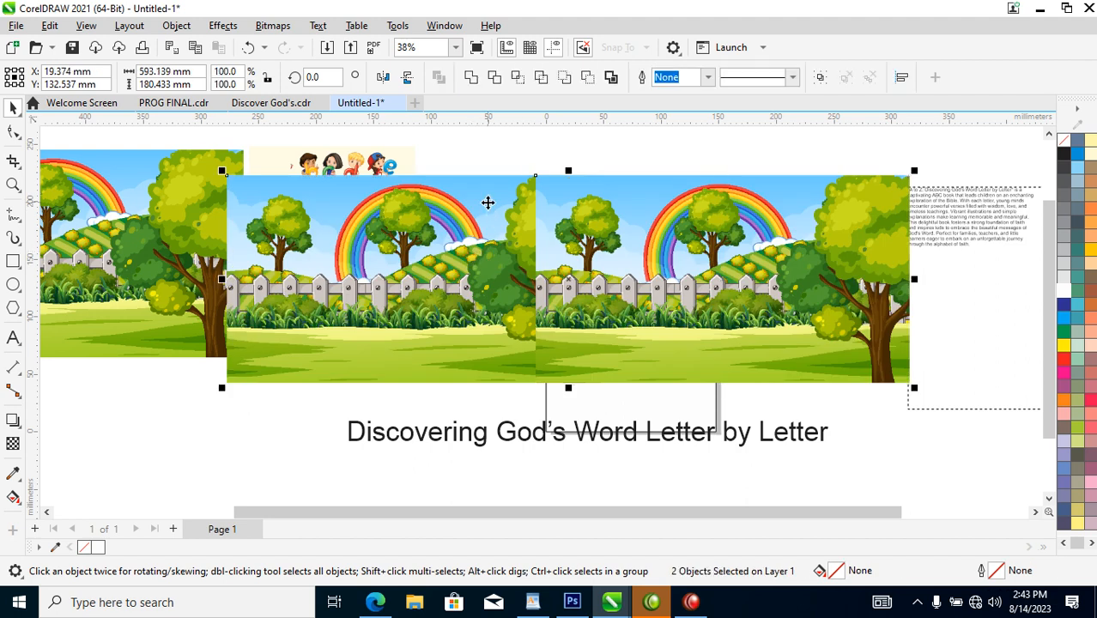
Step: Align the two landscape copies centre on centre and crop the upper one to a strip about 5 mm high along its top edge
key("c")
left_click(763, 237)
left_click(381, 237)
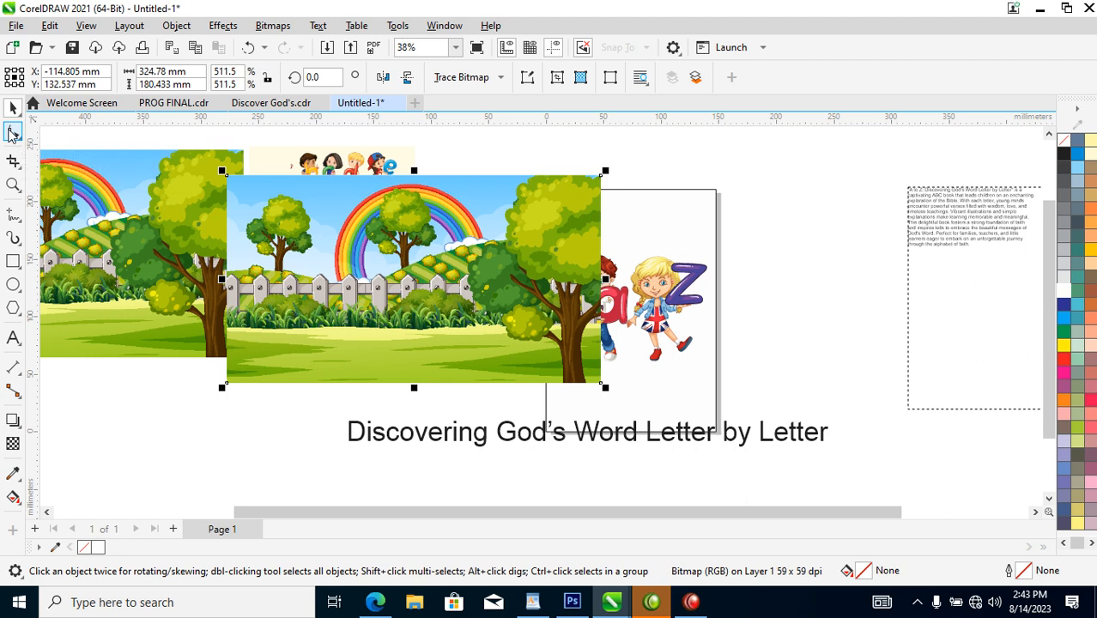
left_click(12, 133)
left_click_drag(192, 322, 605, 186)
key("space")
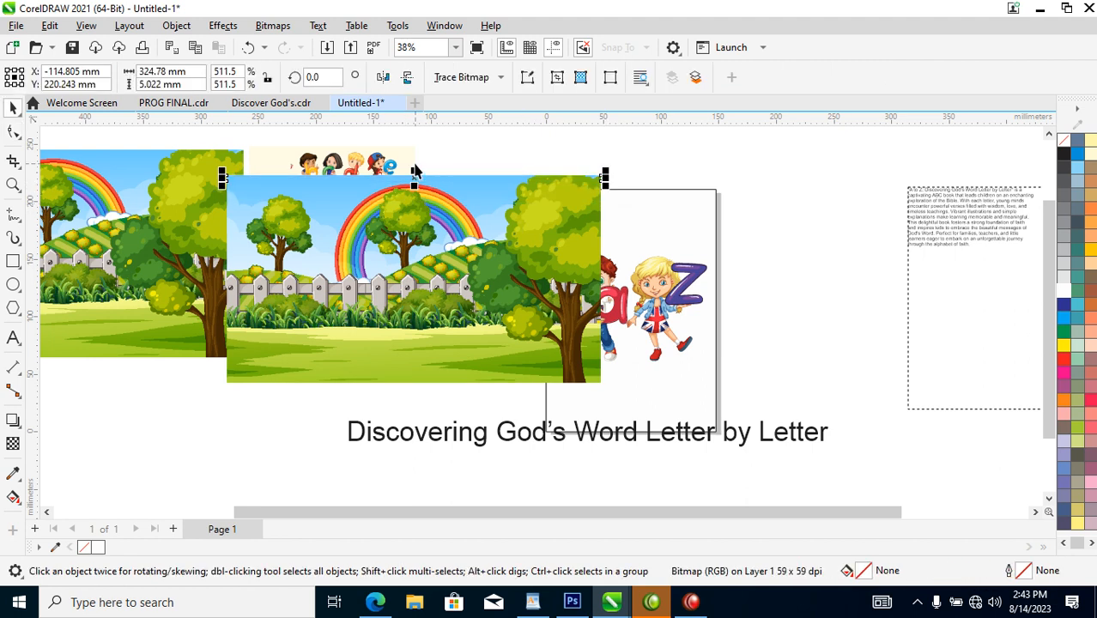
Step: Stretch the strip upward to extend the sky to an overall height of about 272 mm, and move both landscape pieces over the page
left_click_drag(415, 176, 414, 139)
left_click(429, 316, "shift")
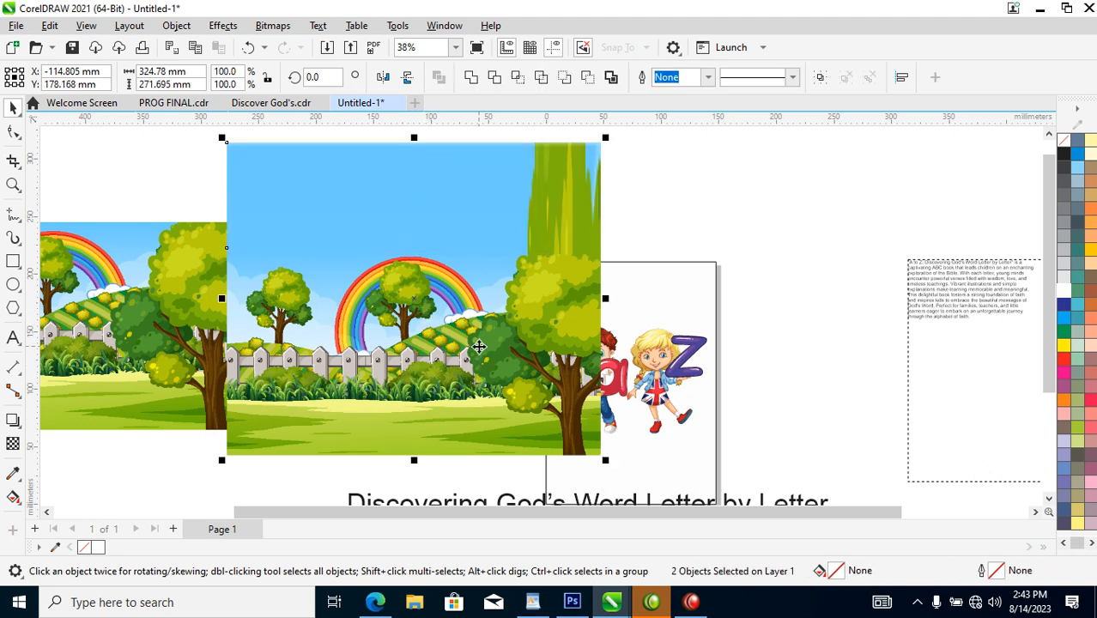
left_click_drag(460, 360, 603, 365)
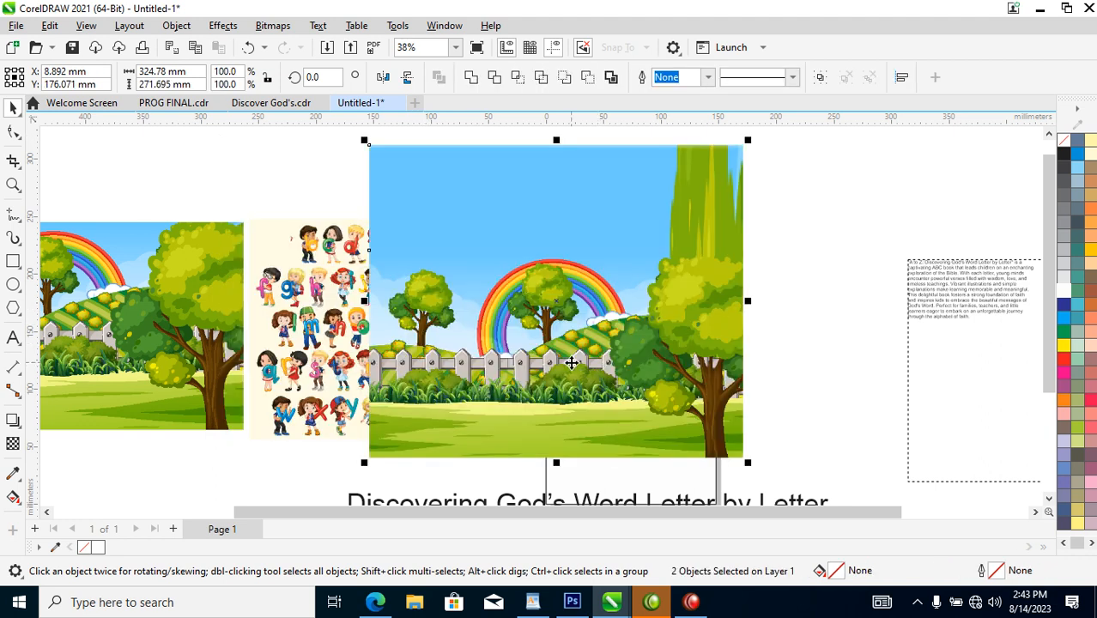
key("alt+b")
key("Return")
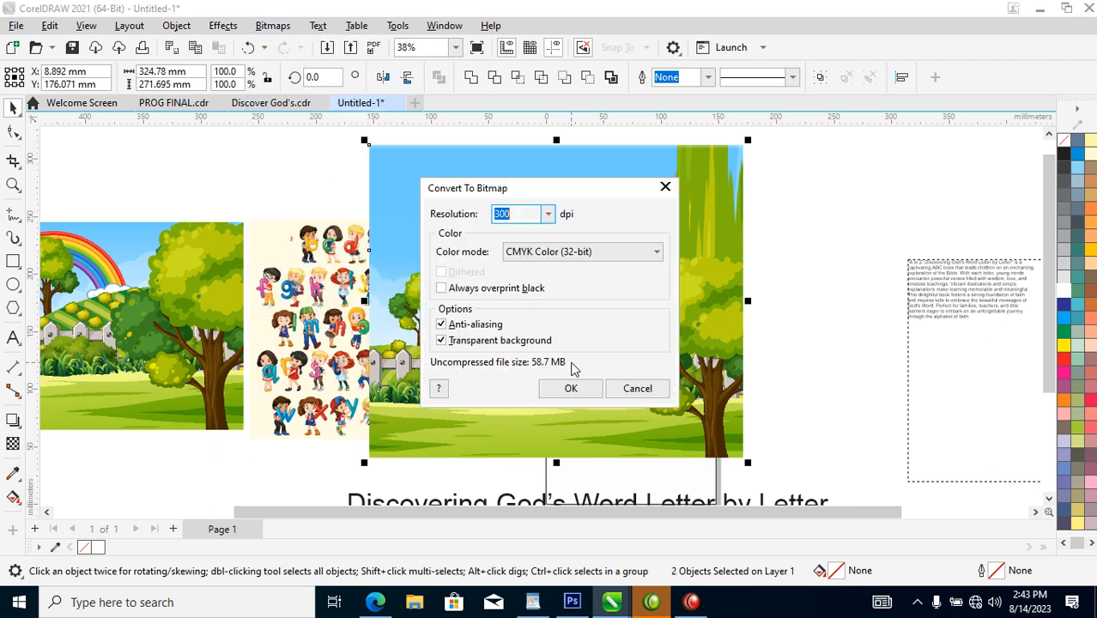
left_click(571, 388)
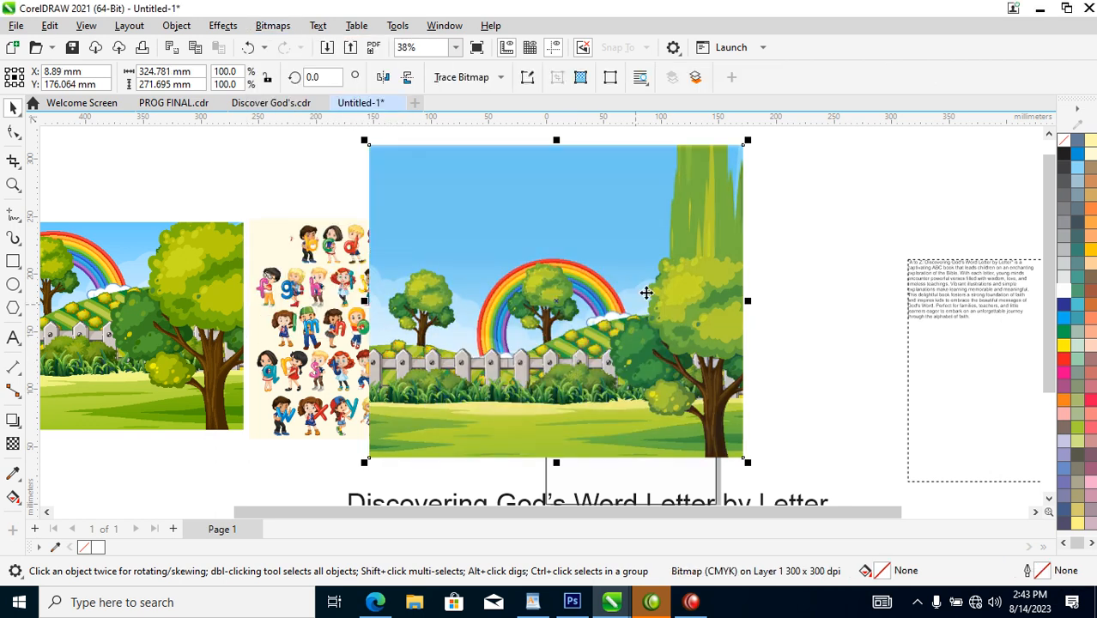
key("ctrl+z")
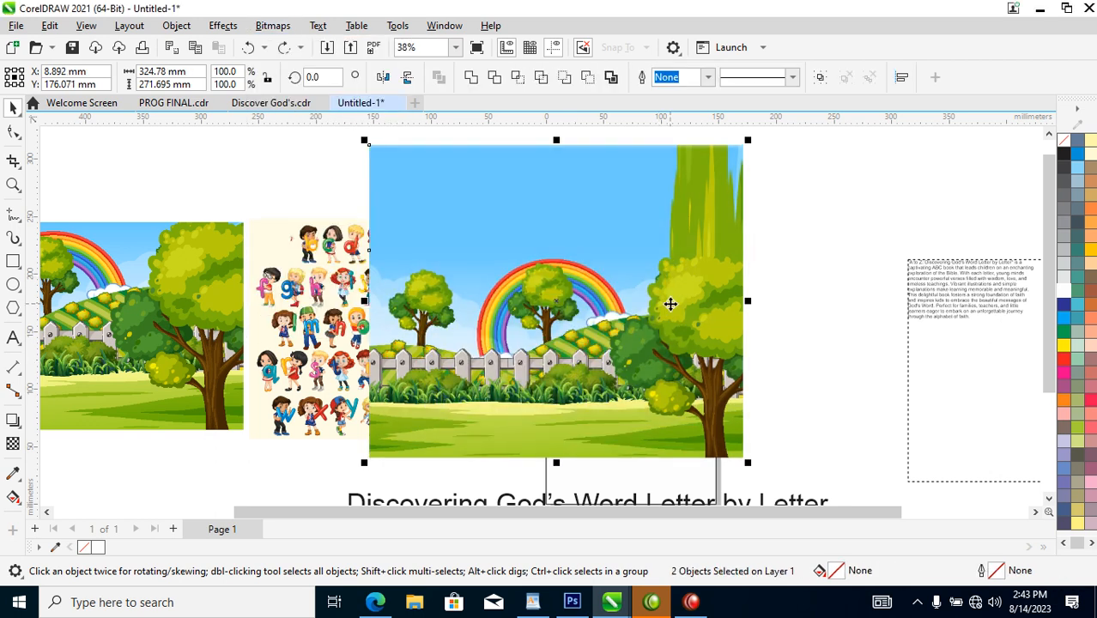
Step: Convert the two landscape pieces into one bitmap at 300 dpi in RGB Color (24-bit) mode
key("alt+b")
key("Return")
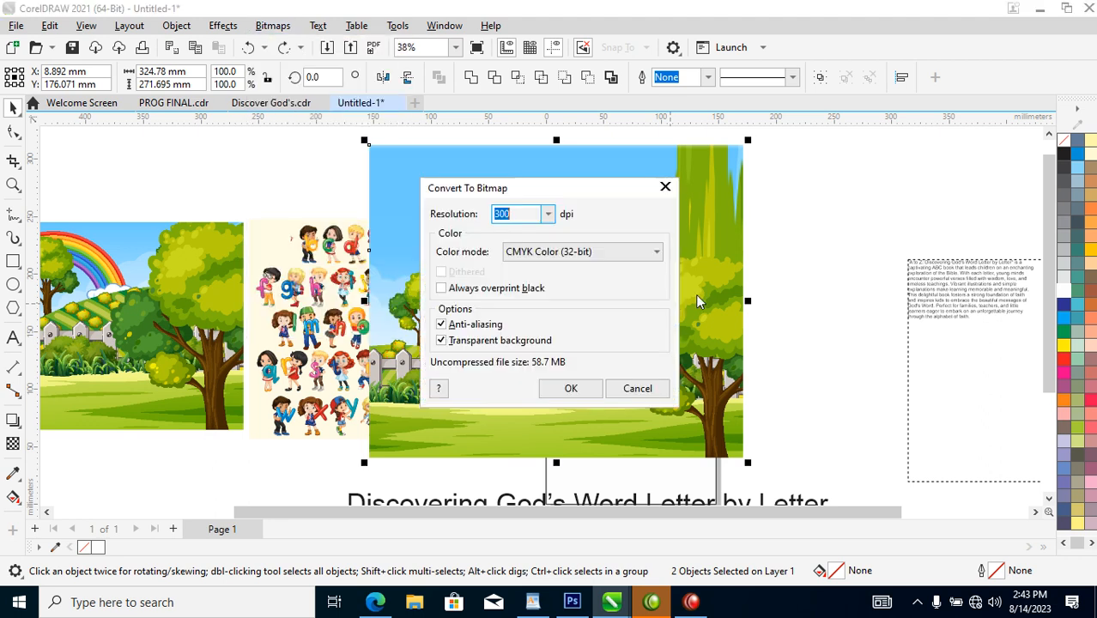
left_click(652, 253)
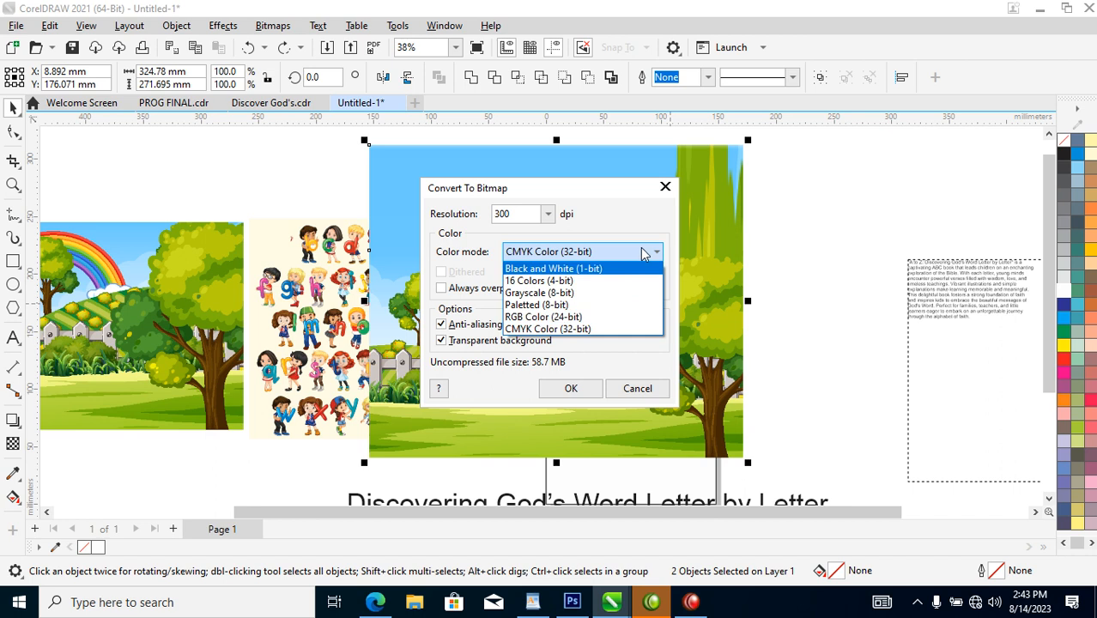
left_click(540, 317)
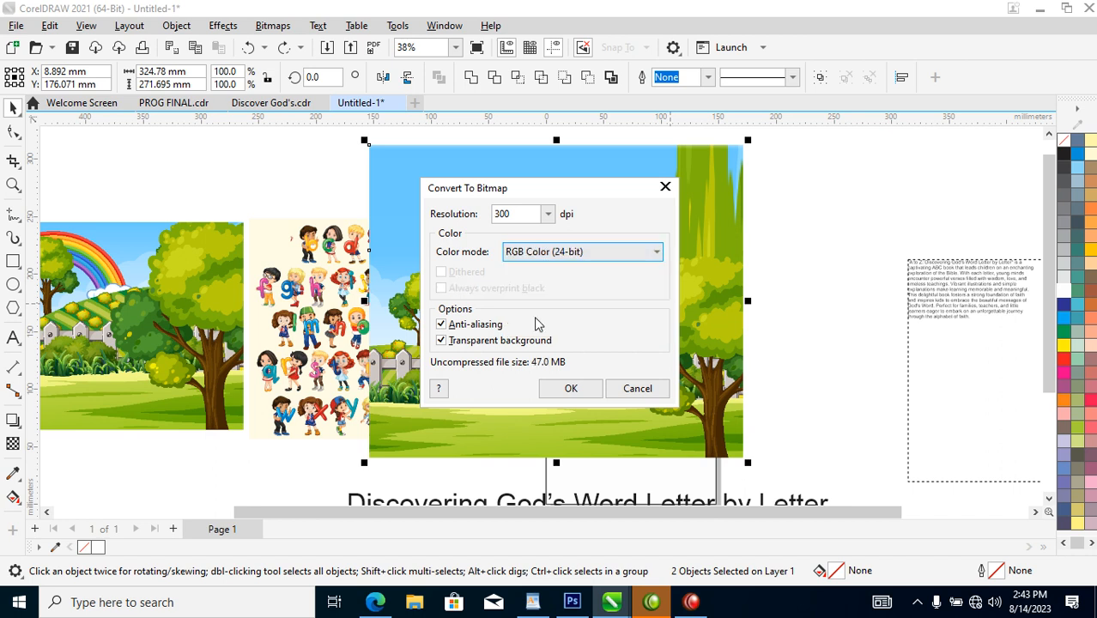
left_click(575, 388)
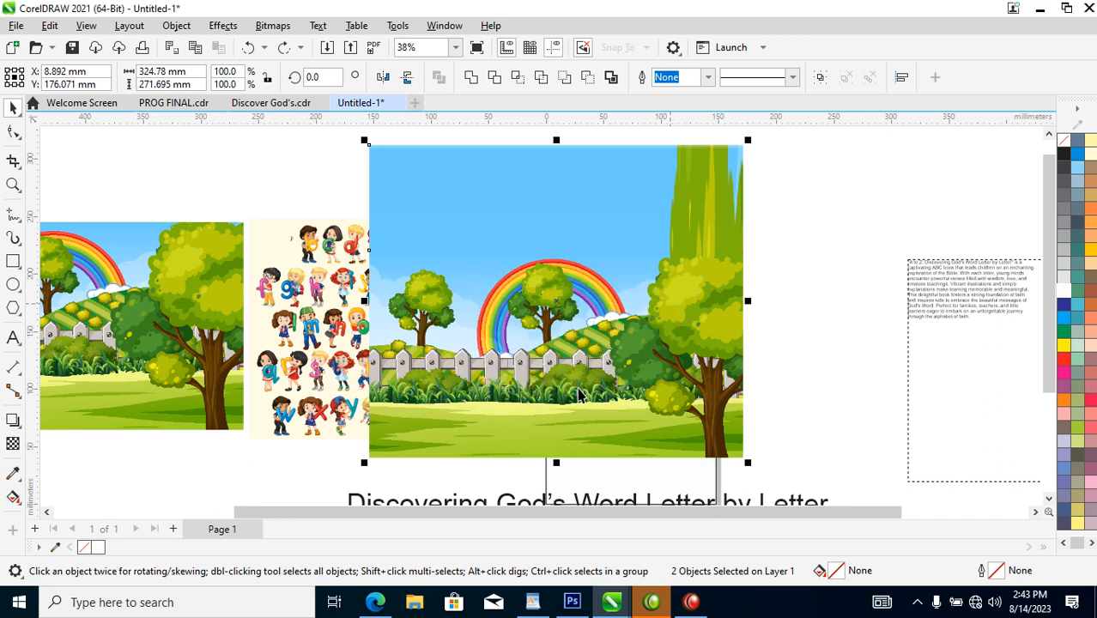
Step: Scale the landscape bitmap down to about 176 by 148 mm and PowerClip it inside the page rectangle
scroll(741, 220, "down", 4)
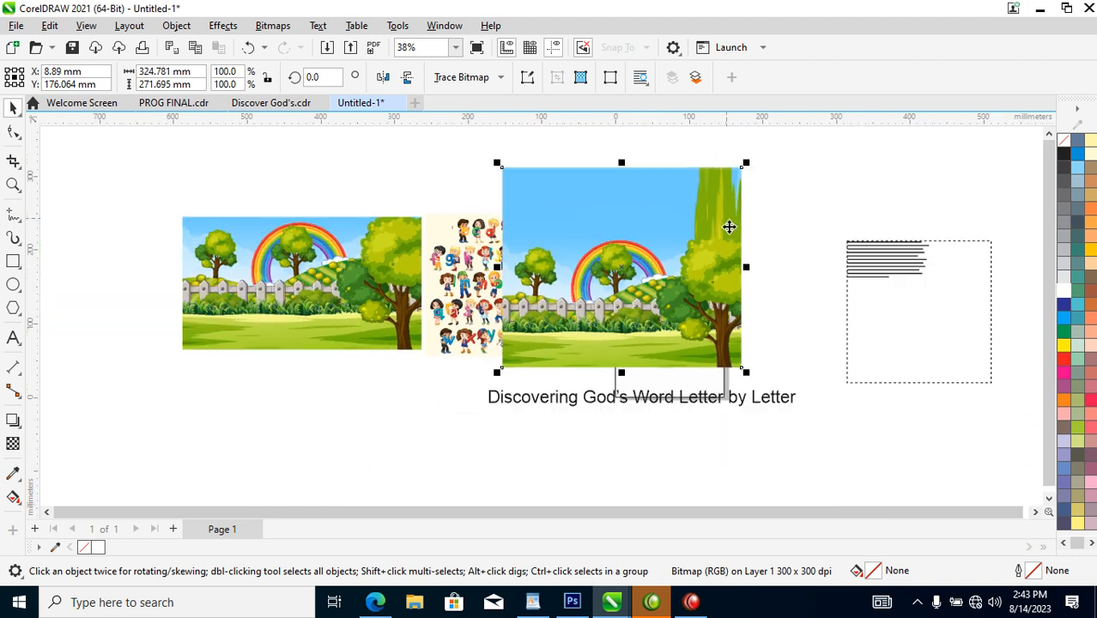
left_click_drag(522, 167, 755, 355)
left_click_drag(672, 207, 411, 363)
left_click_drag(343, 432, 663, 290)
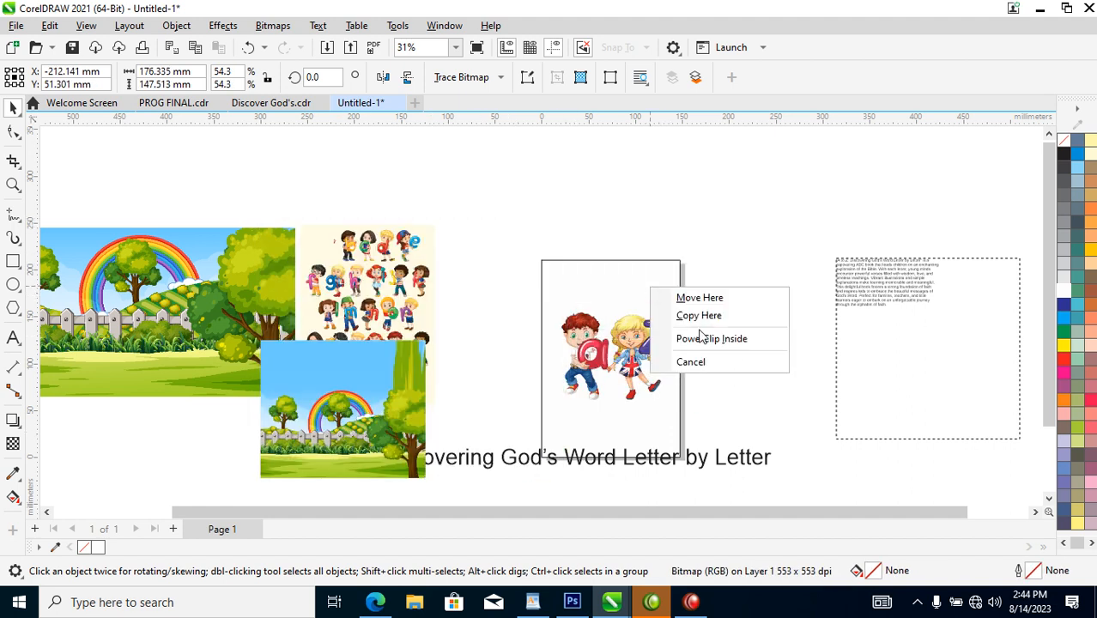
left_click(709, 338)
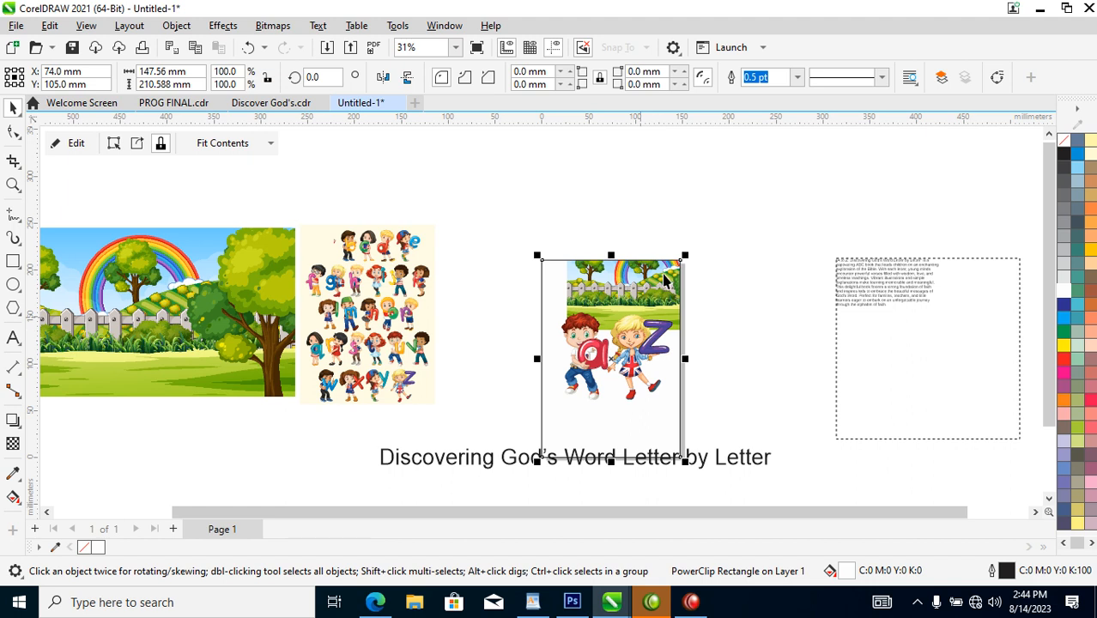
Step: Enlarge the clipped landscape to about 257 by 215 mm and reposition it behind the kids within the page rectangle
left_click(636, 283, "ctrl")
mouse_move(653, 285)
left_mouse_down()
mouse_move(613, 350)
mouse_move(624, 352)
left_mouse_up()
left_click_drag(703, 400, 778, 465)
left_click_drag(668, 402, 679, 374)
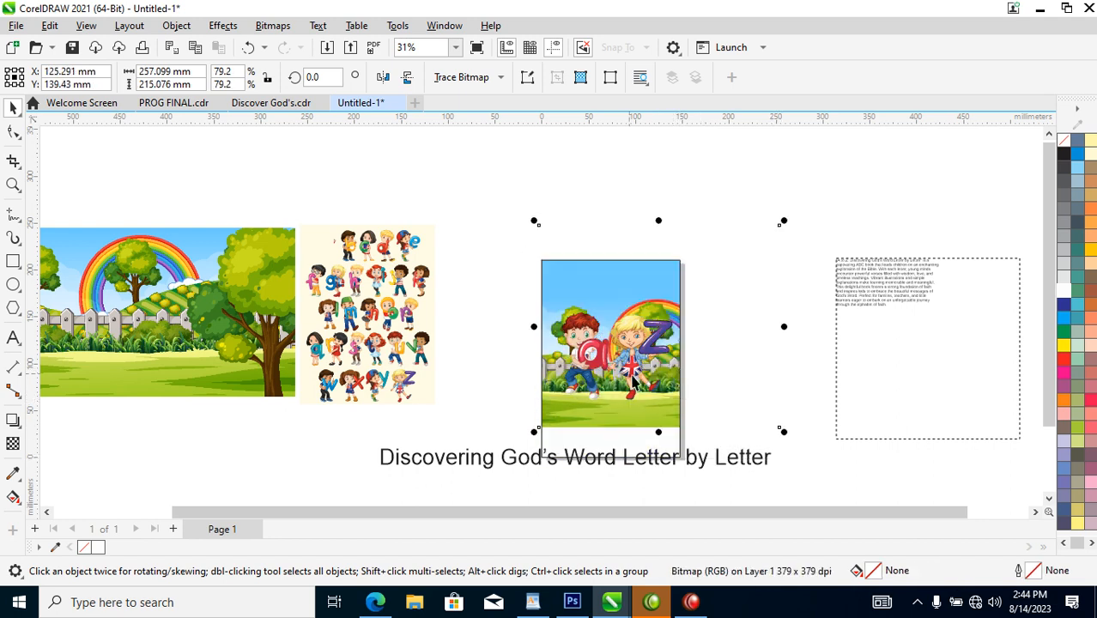
Step: Enlarge the clipped landscape further to about 320 by 268 mm and shift it upward so more grass shows
key("z")
left_click_drag(503, 249, 808, 458)
key("space")
left_click(492, 341)
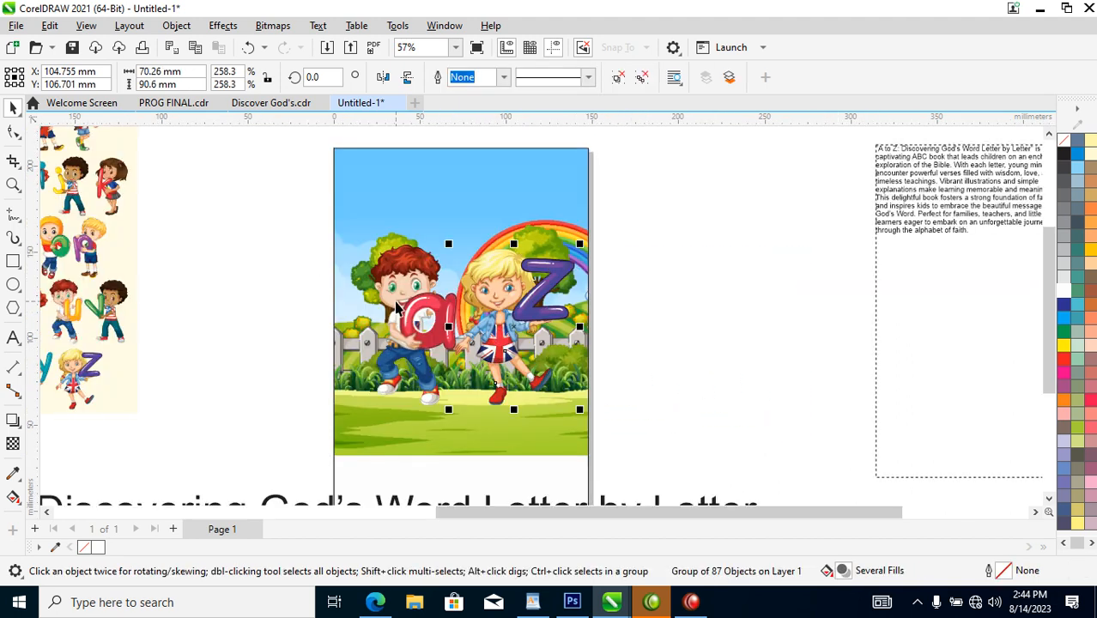
left_click(503, 208)
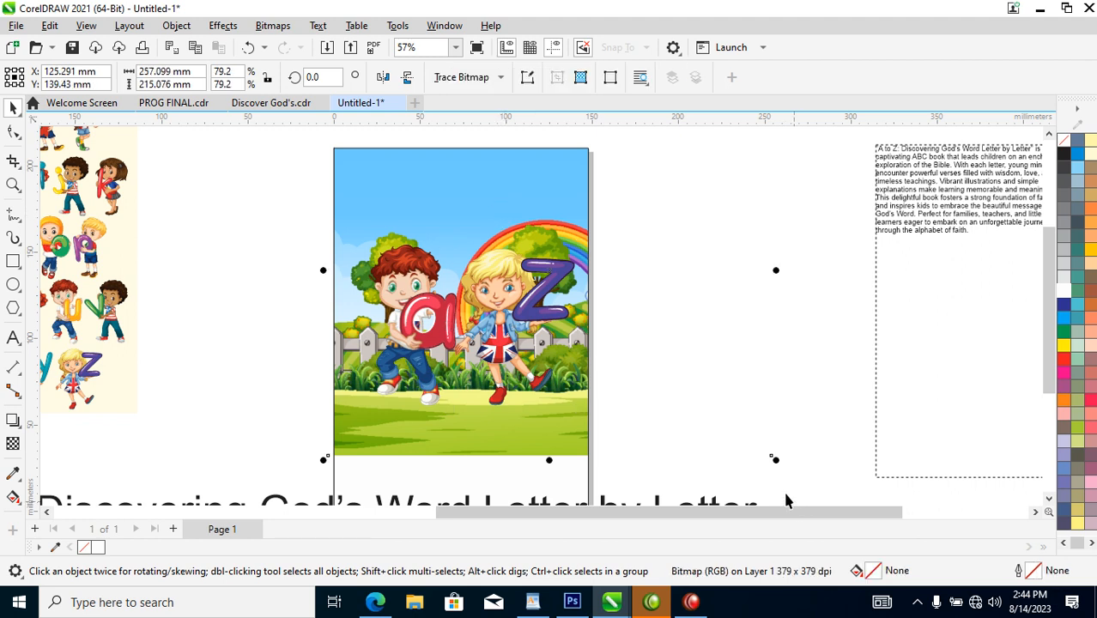
left_click_drag(776, 464, 885, 523)
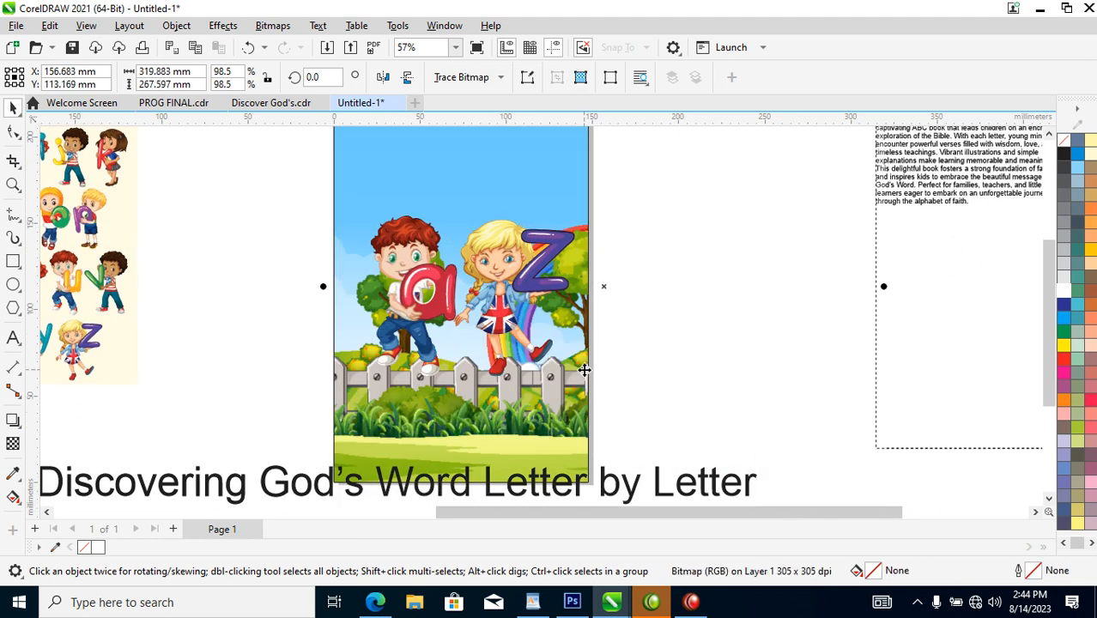
left_click_drag(571, 384, 576, 343)
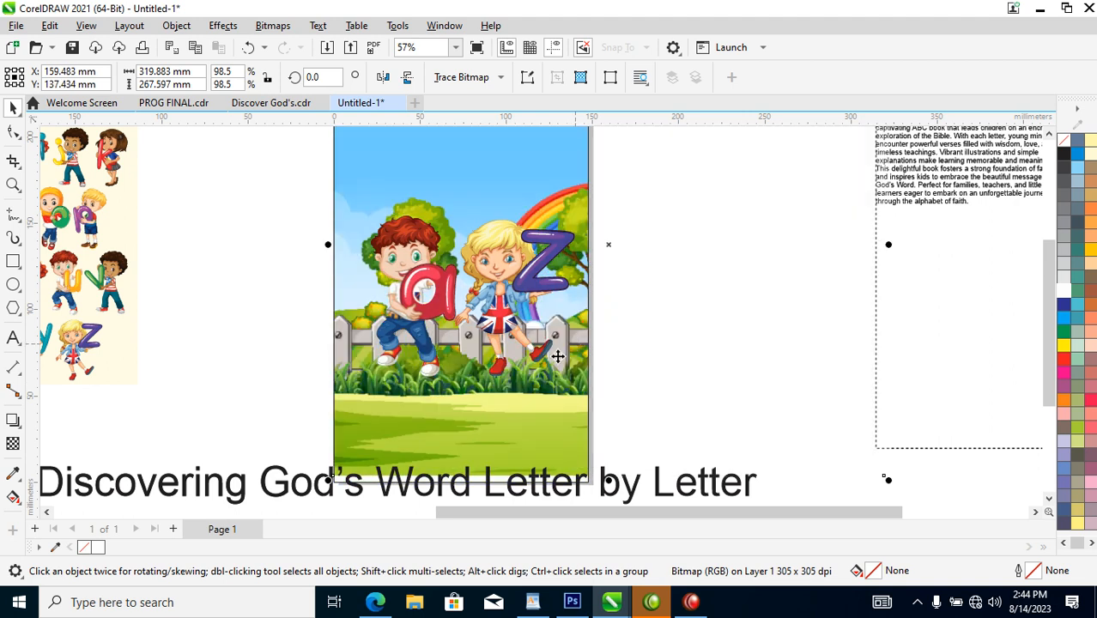
Step: Select the a boy and z girl together and move them down onto the grass
left_click(517, 298)
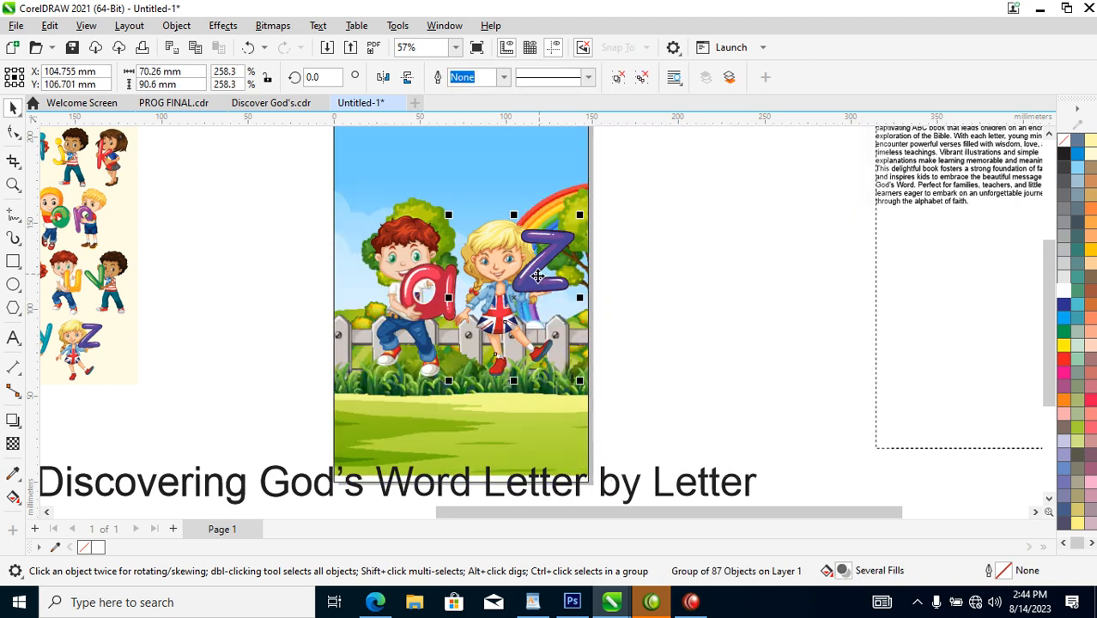
left_click(405, 289)
left_click(510, 263, "shift")
left_click_drag(509, 257, 536, 359)
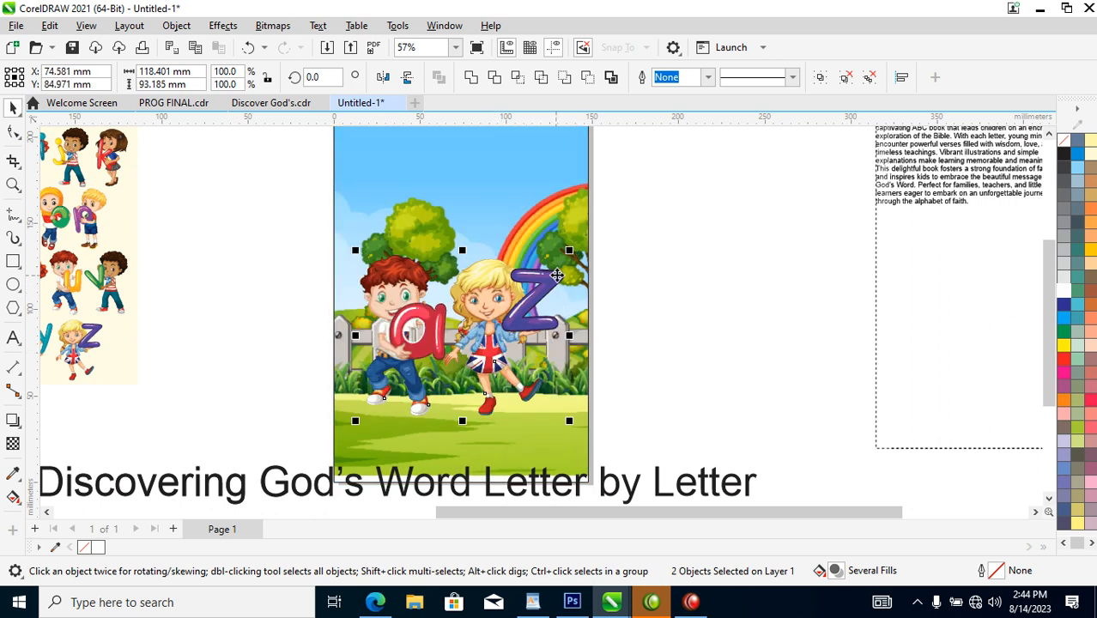
Step: Move the a boy closer so he overlaps in front of the z girl, and group the two kids
key("F2")
left_click_drag(233, 195, 607, 462)
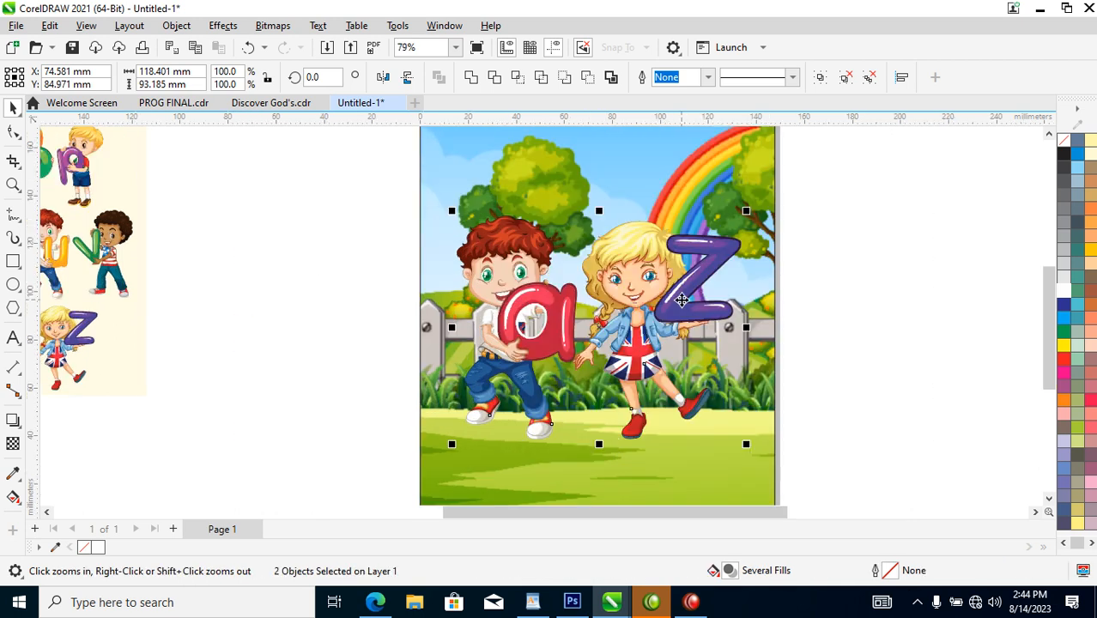
left_click(822, 326)
left_click_drag(542, 331, 582, 330)
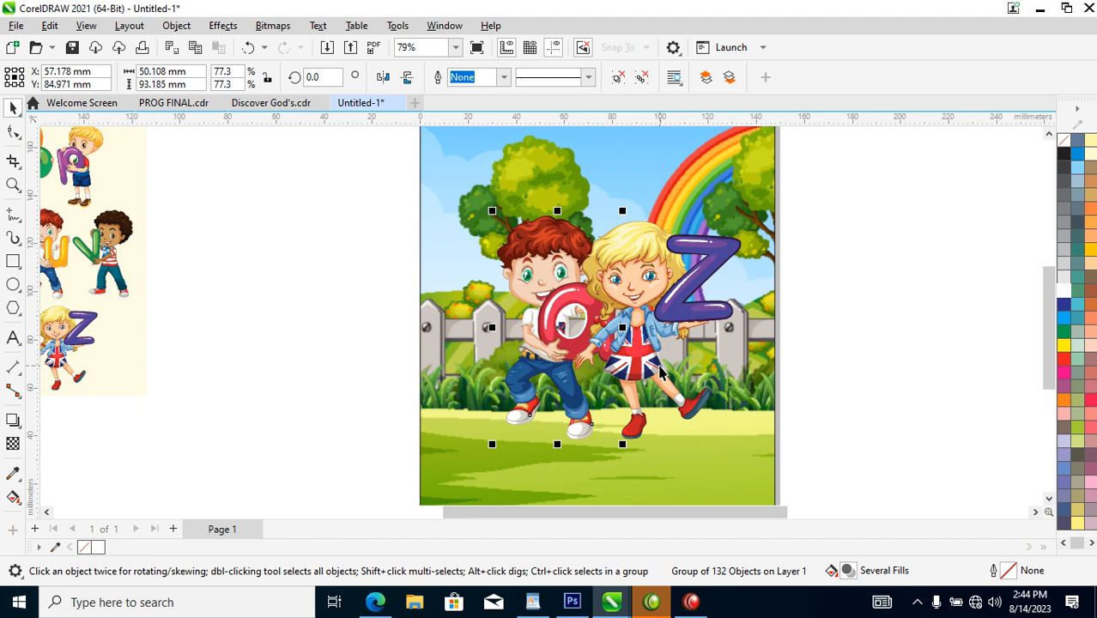
key("shift+Page_Up")
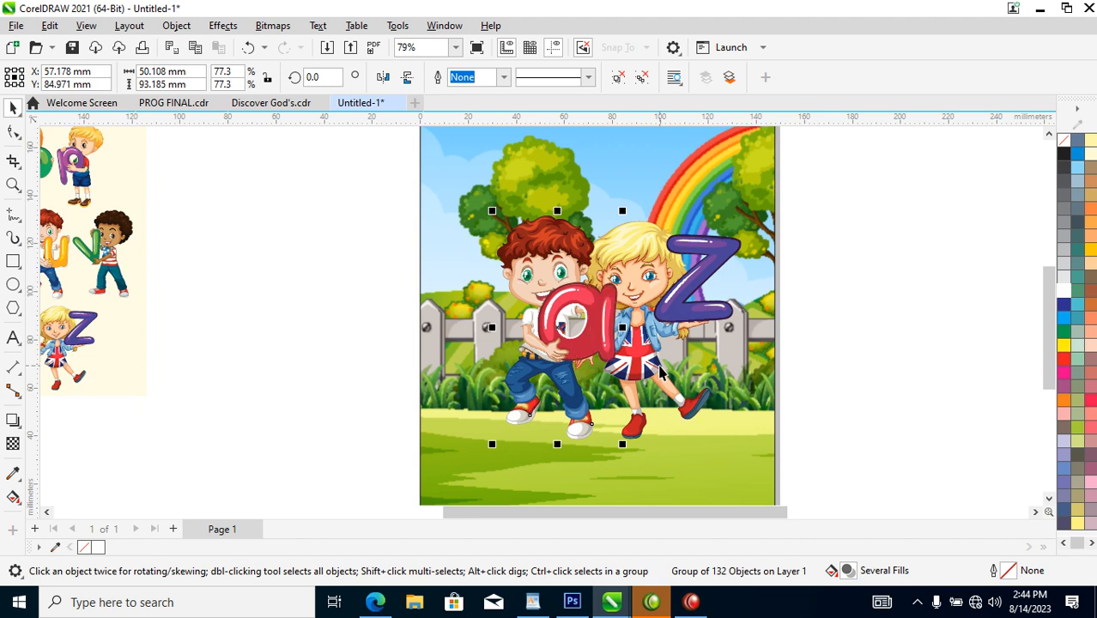
left_click(703, 255, "shift")
key("ctrl+g")
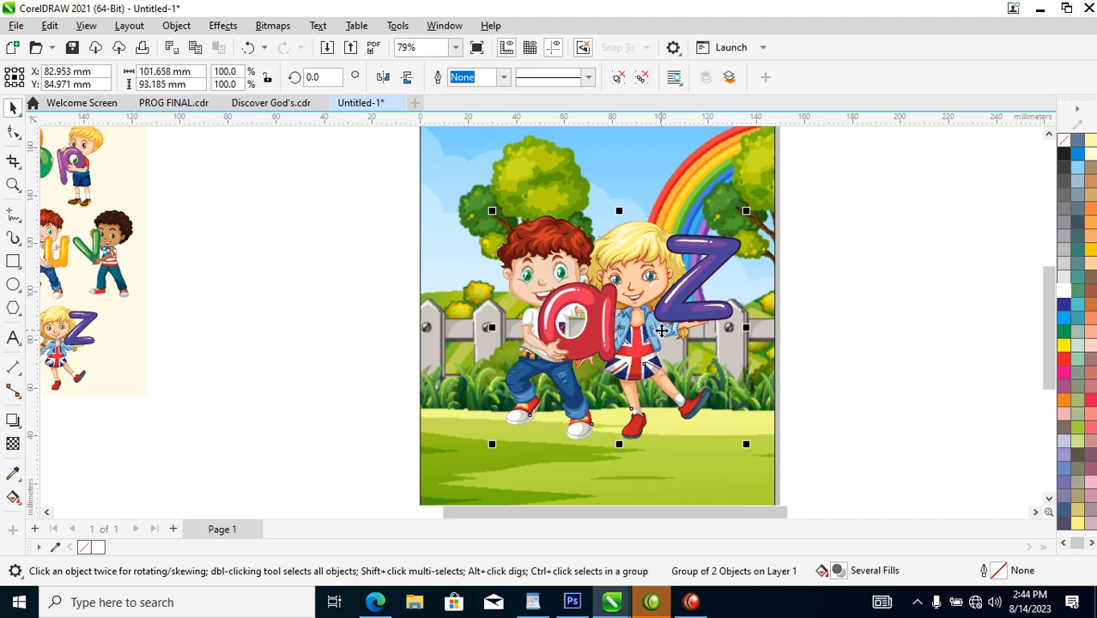
Step: Add a drop shadow on the ground beneath the grouped kids, with opacity 90 and feathering 50
left_click(13, 421)
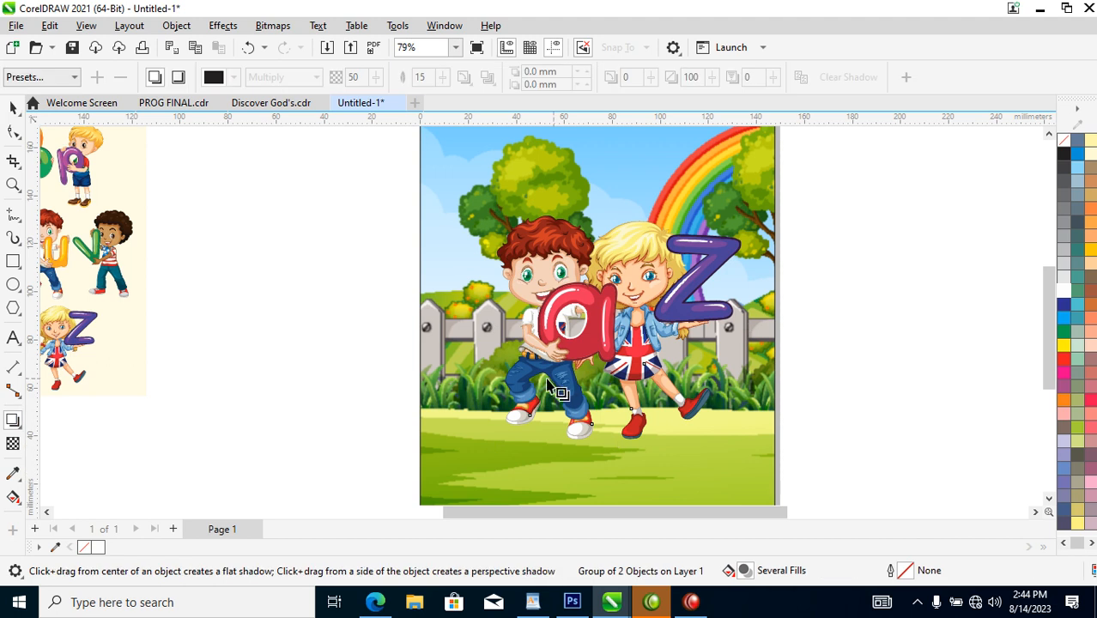
left_click_drag(619, 421, 581, 408)
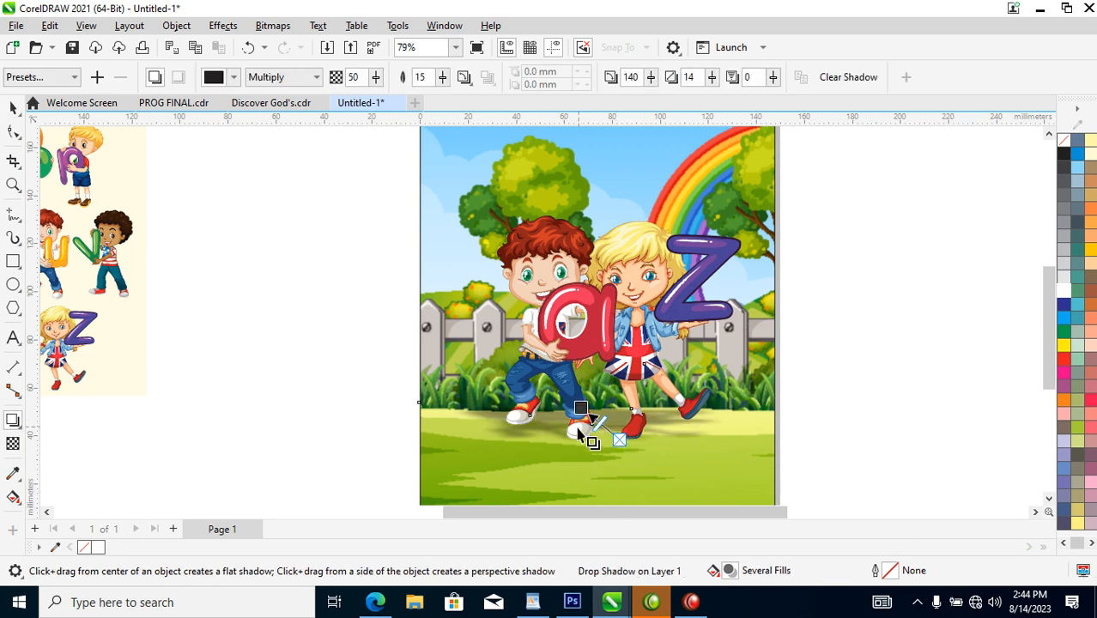
left_click_drag(581, 408, 589, 426)
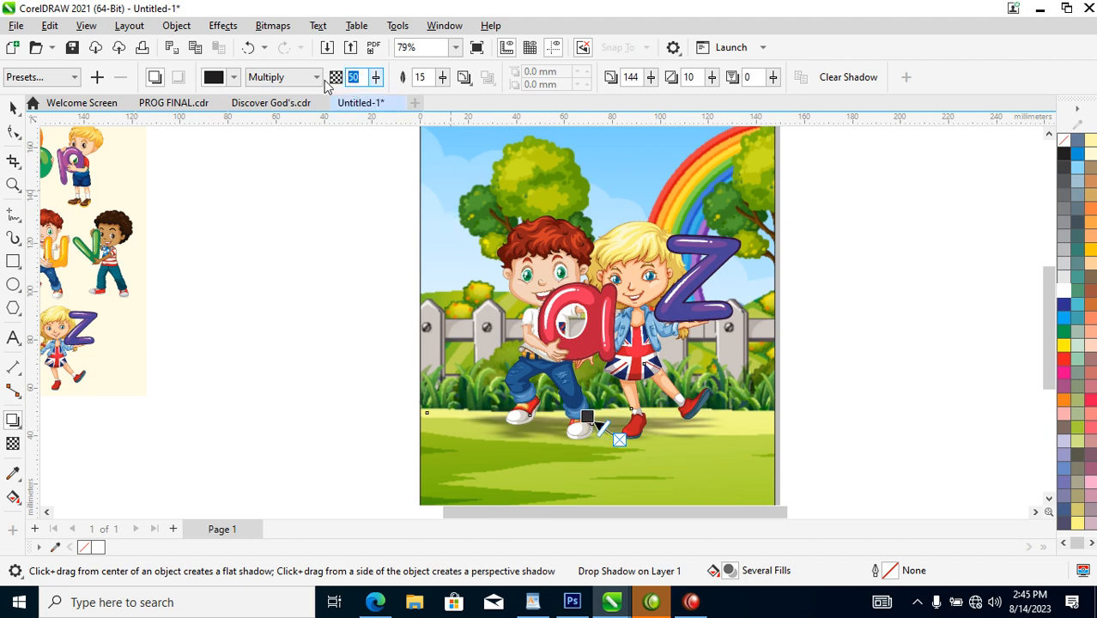
key("Return")
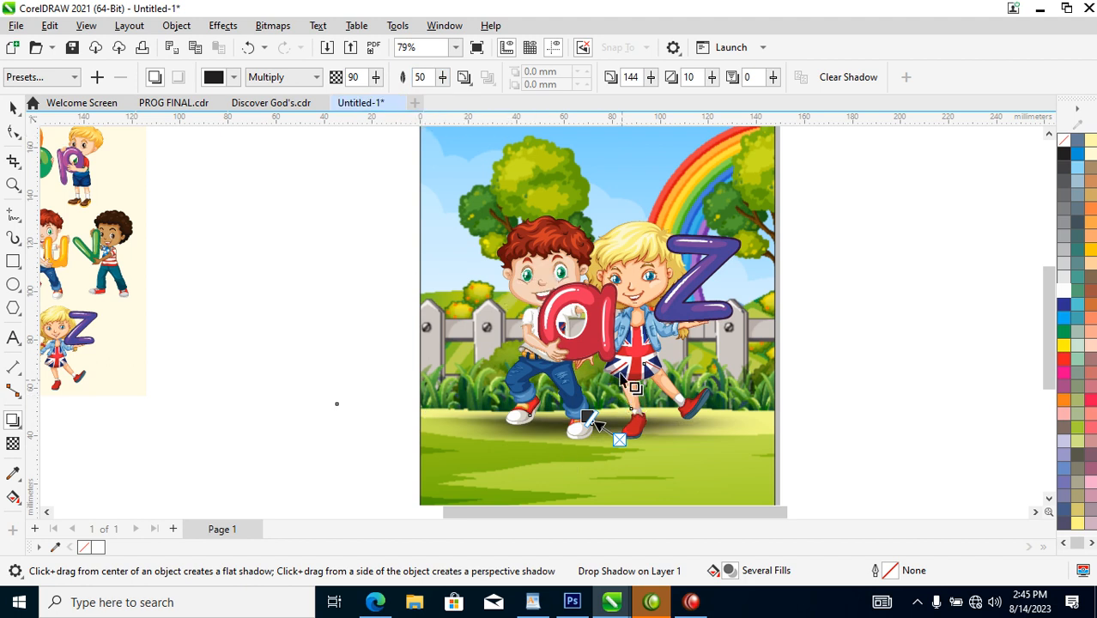
Step: Break the drop shadow apart from the kids and group the separated shadow with them
left_click(176, 25)
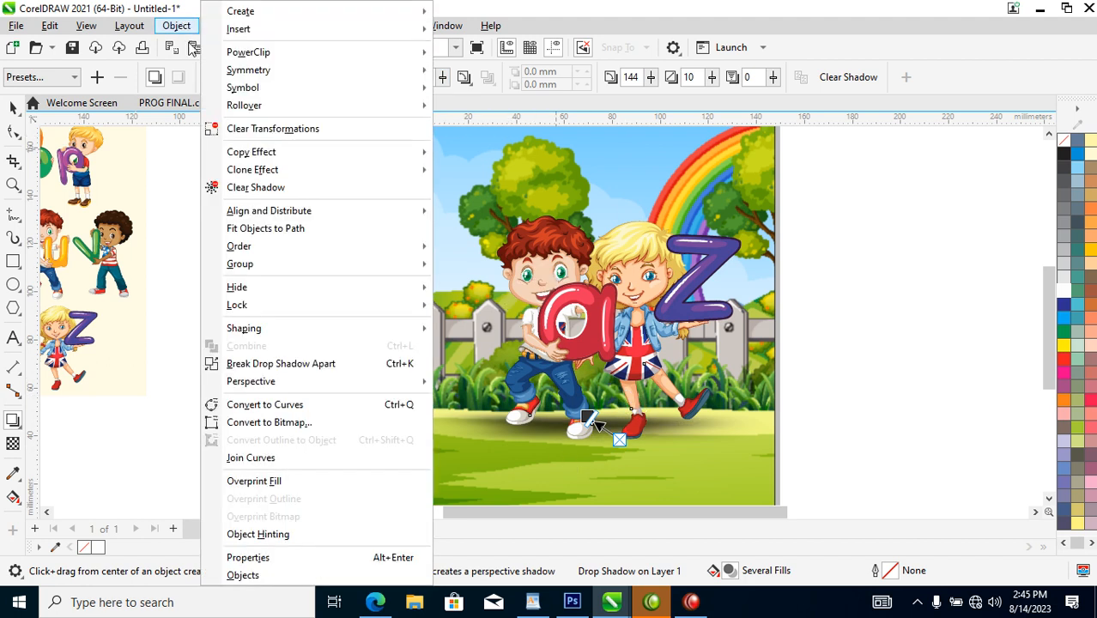
left_click(300, 364)
key("space")
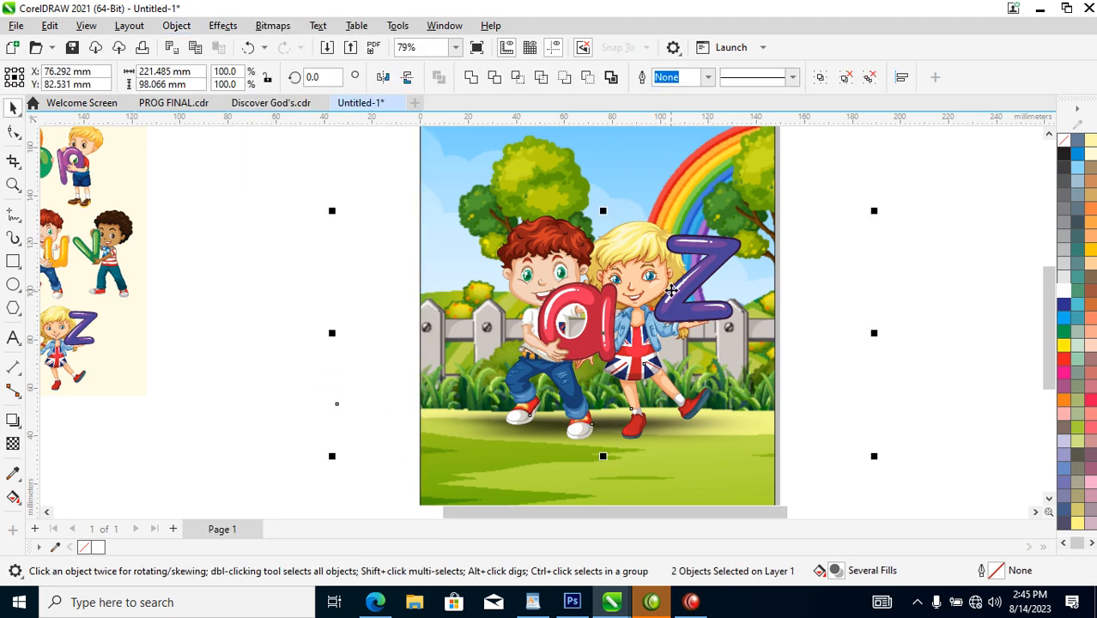
key("ctrl+g")
Step: PowerClip the kids and shadow group inside the page rectangle and position it down on the grass
left_click_drag(661, 269, 676, 153)
left_click(752, 209)
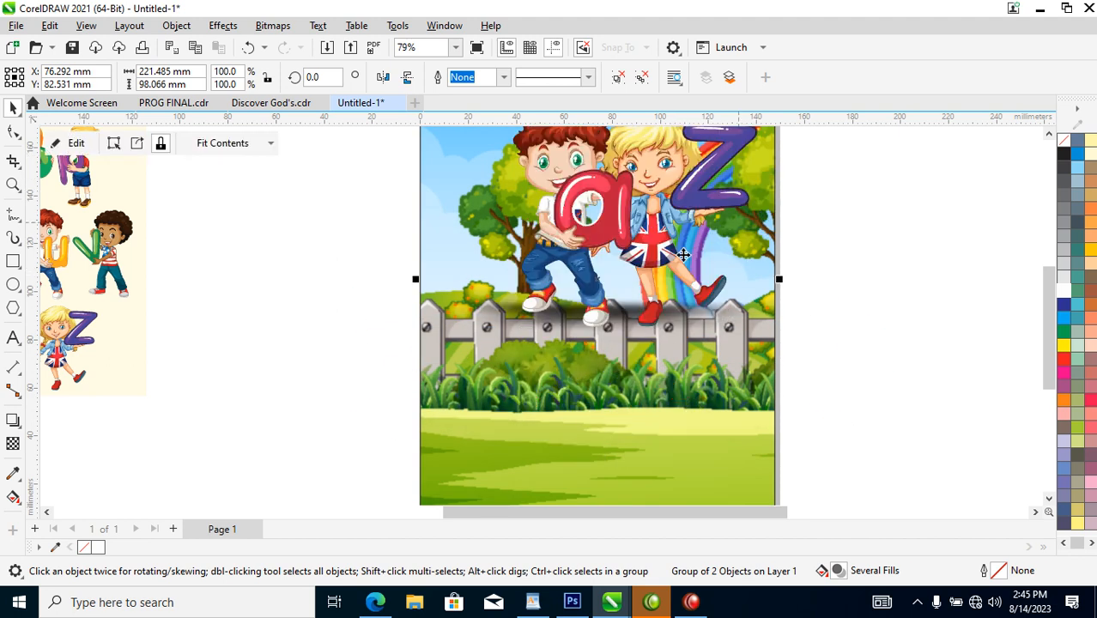
left_click(660, 211, "ctrl")
left_click_drag(662, 215, 655, 331)
scroll(709, 367, "down", 4)
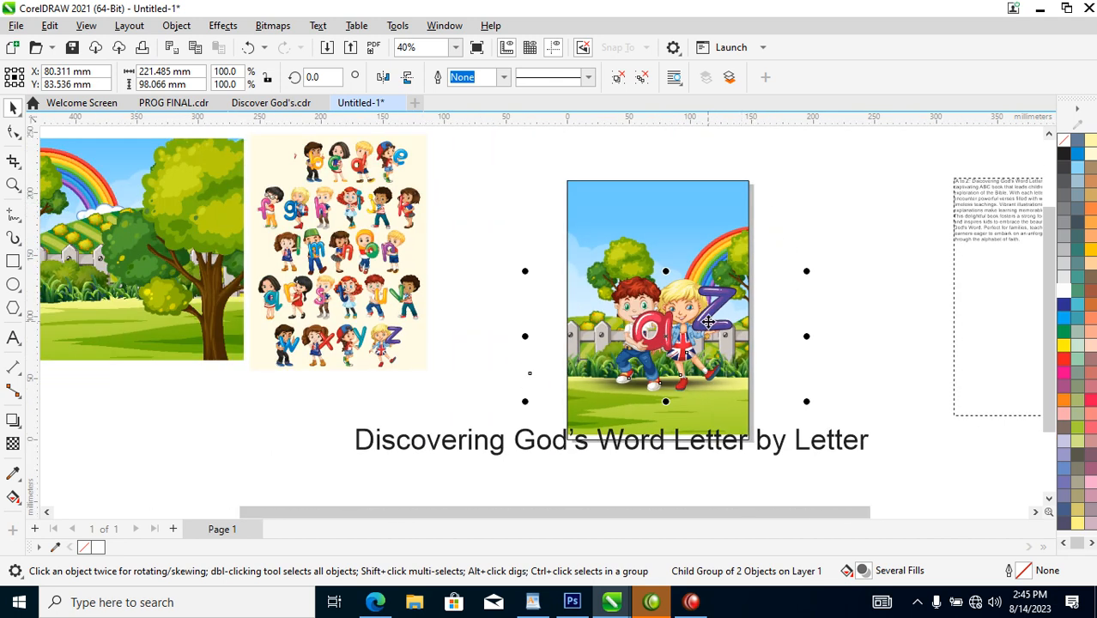
left_click_drag(716, 328, 713, 345)
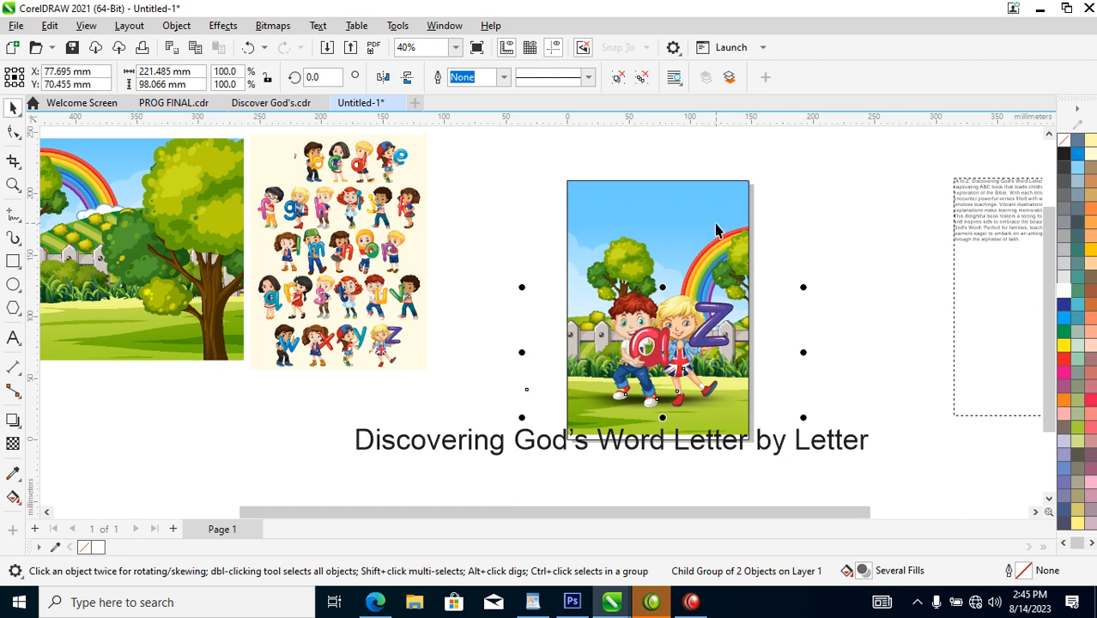
Step: Shift the clipped landscape and the kids group slightly lower inside the page to leave more sky
left_click(716, 231)
left_click_drag(720, 212, 718, 236)
left_click(684, 340)
left_click_drag(684, 340, 685, 361)
Step: Move the title "Discovering God's Word Letter by Letter" up across the sky area of the page
left_click_drag(847, 454, 933, 222)
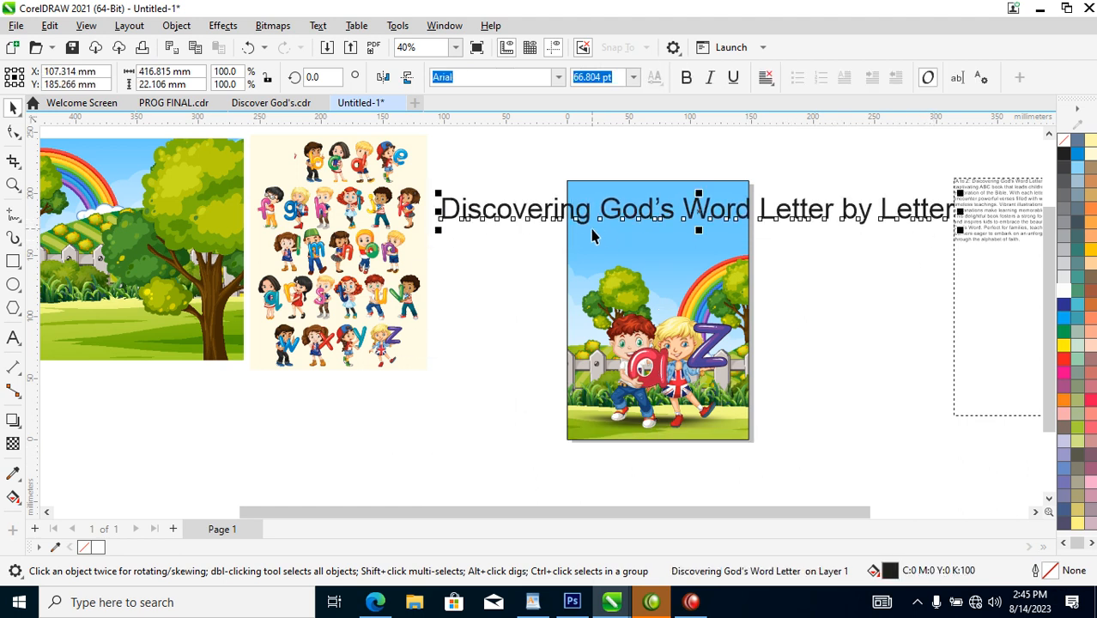
Step: Split the title into three lines: "Discovering", "God's Word" and "Letter by Letter"
key("F2")
left_click_drag(427, 169, 1036, 369)
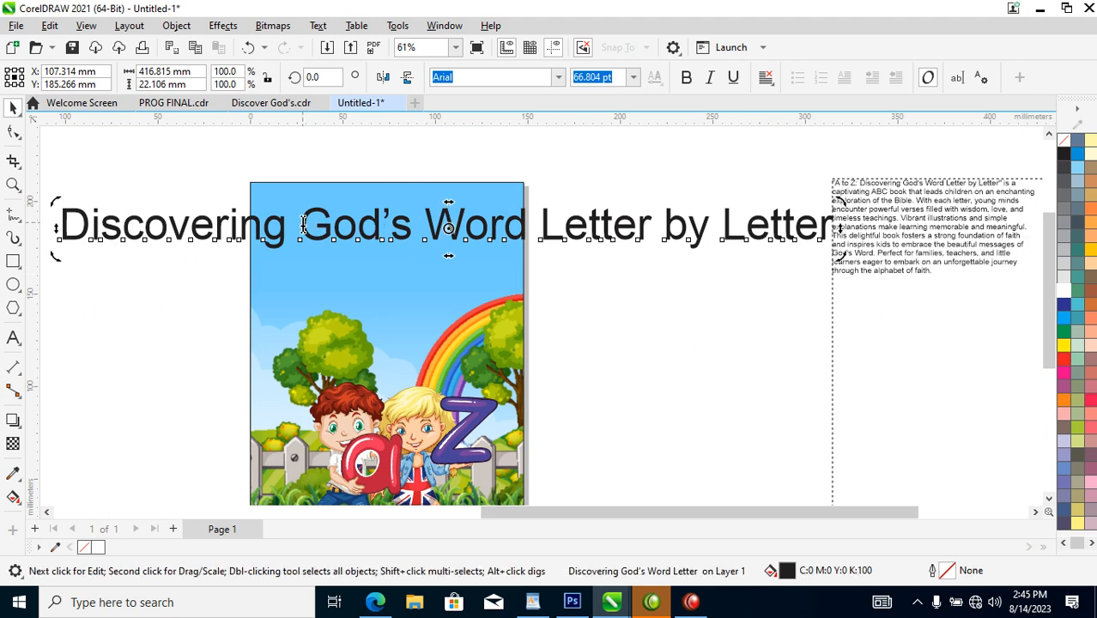
double_click(303, 222)
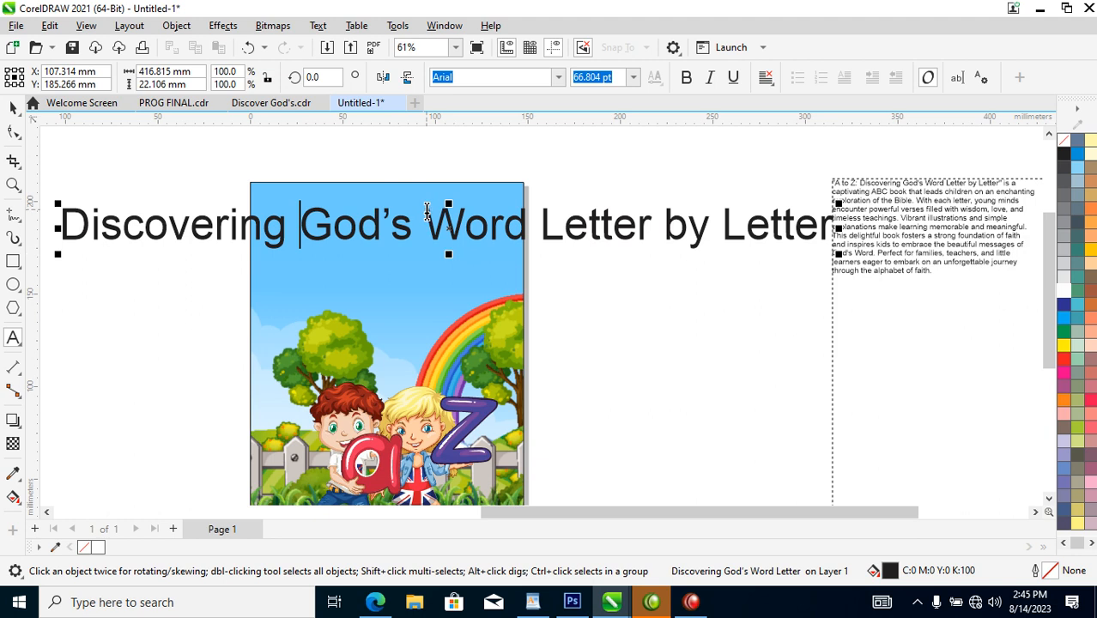
key("Return")
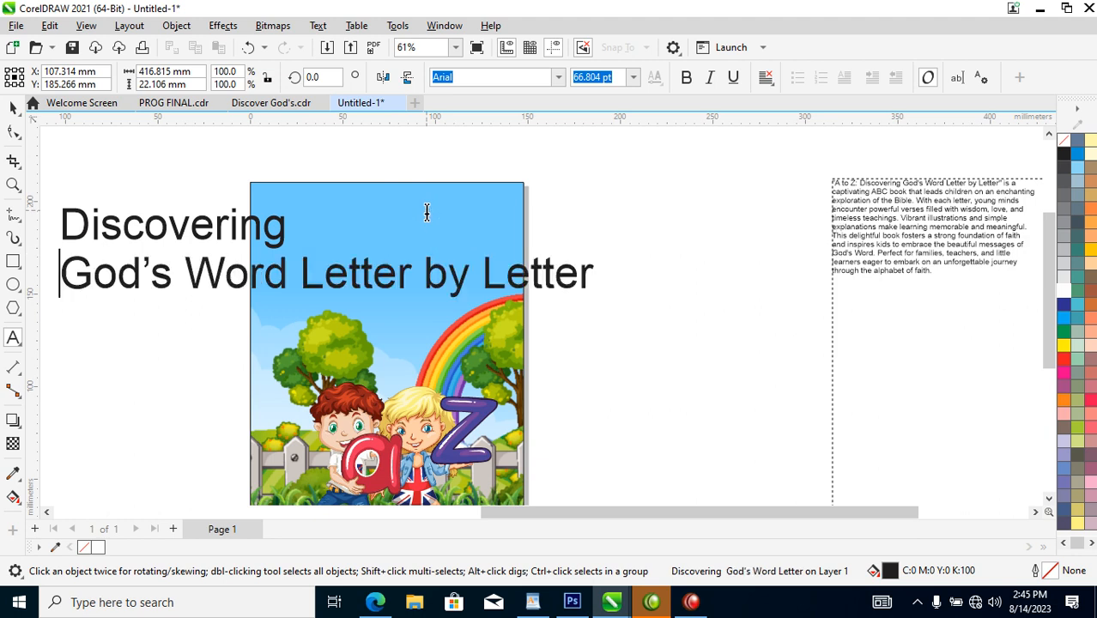
left_click(303, 272)
key("Return")
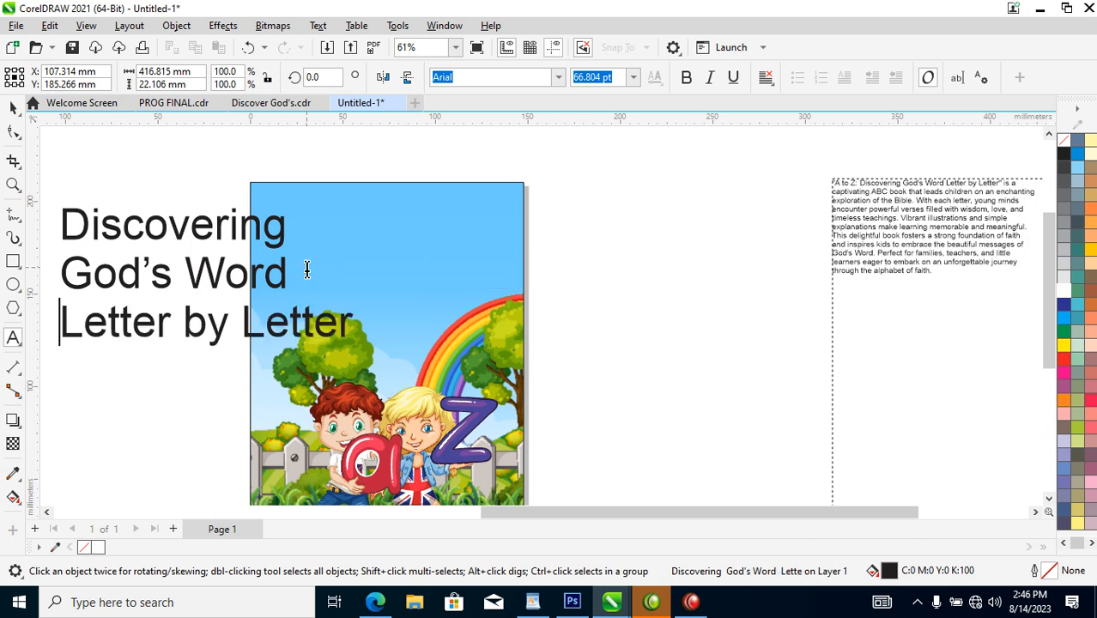
Step: Change the title's first two lines, "Discovering" and "God's Word", to uppercase
left_click_drag(292, 273, 52, 224)
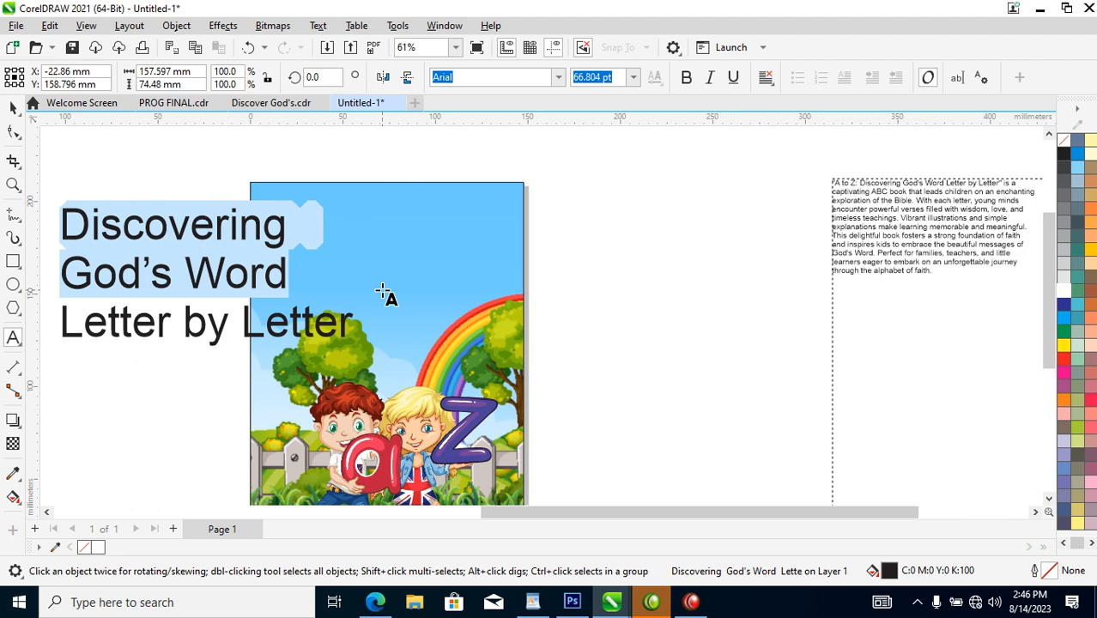
key("shift+F3")
left_click(515, 285)
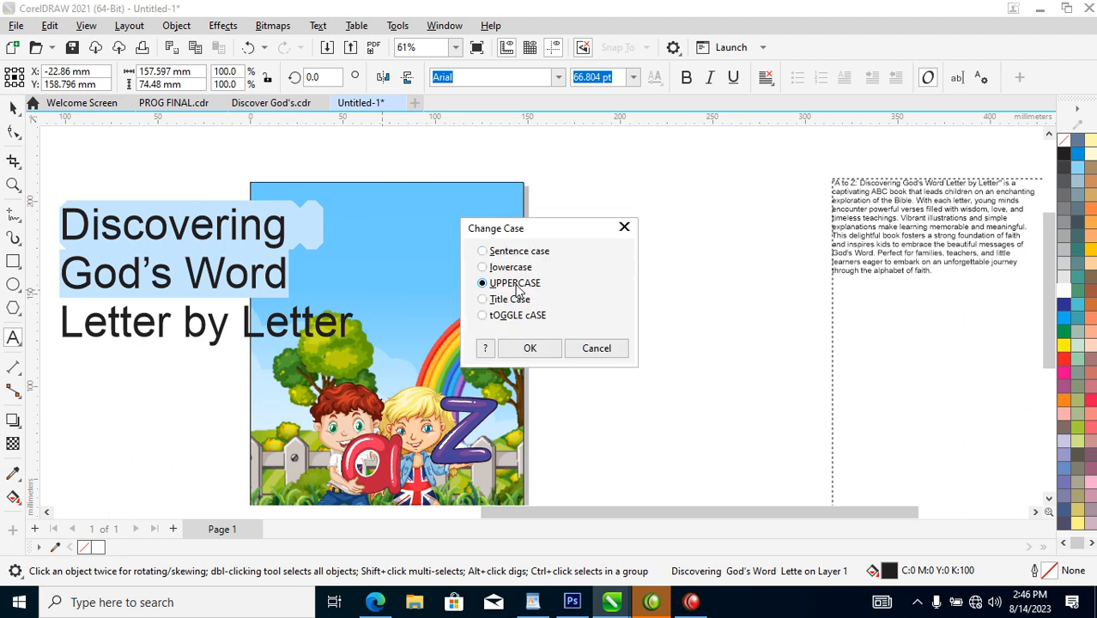
left_click(530, 348)
key("Escape")
Step: Try the FuturaTEE font on the title and undo both the font and uppercase changes
left_click(559, 78)
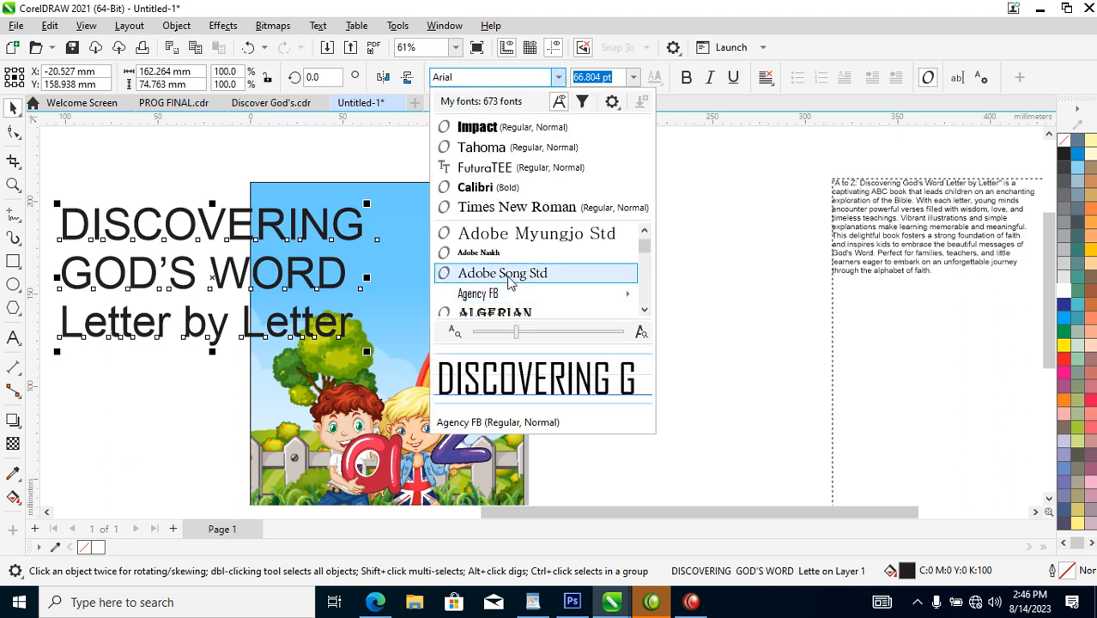
left_click(494, 167)
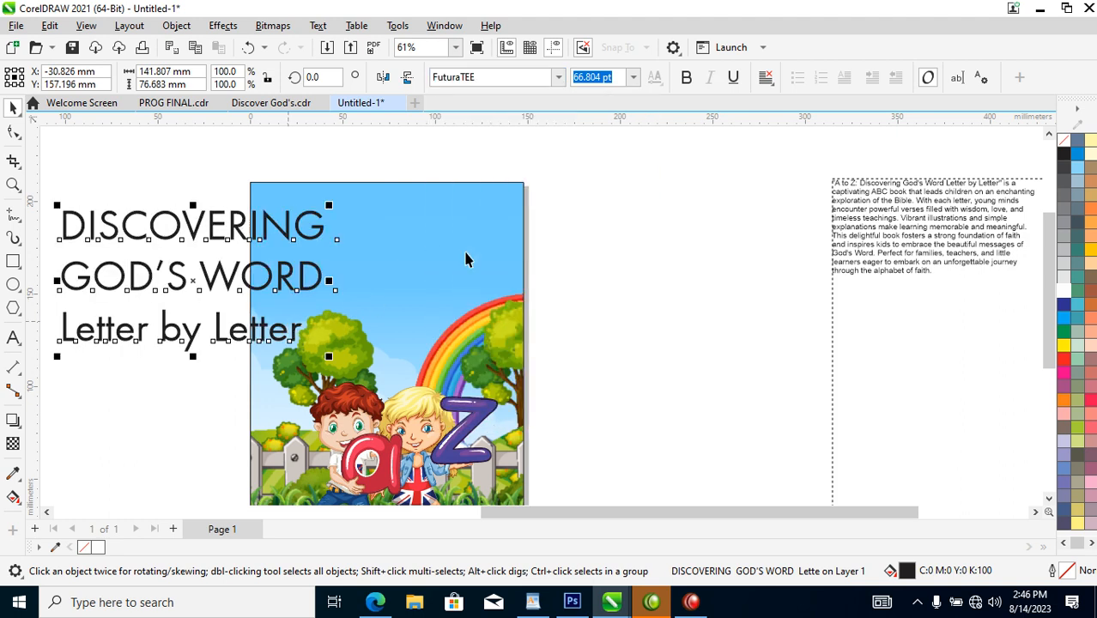
left_click(559, 78)
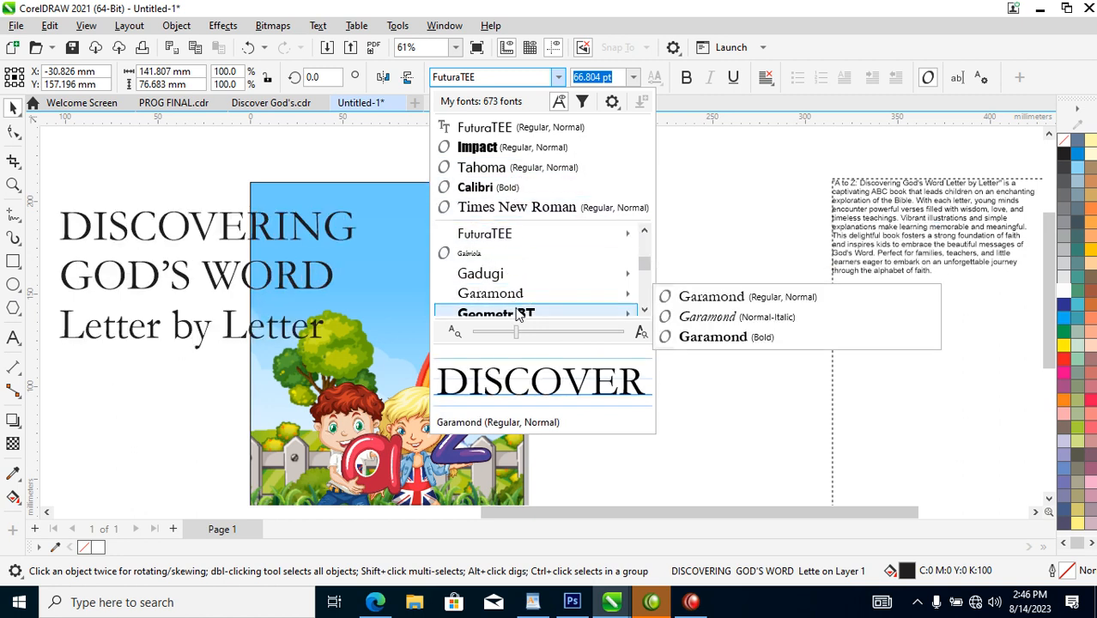
mouse_move(526, 314)
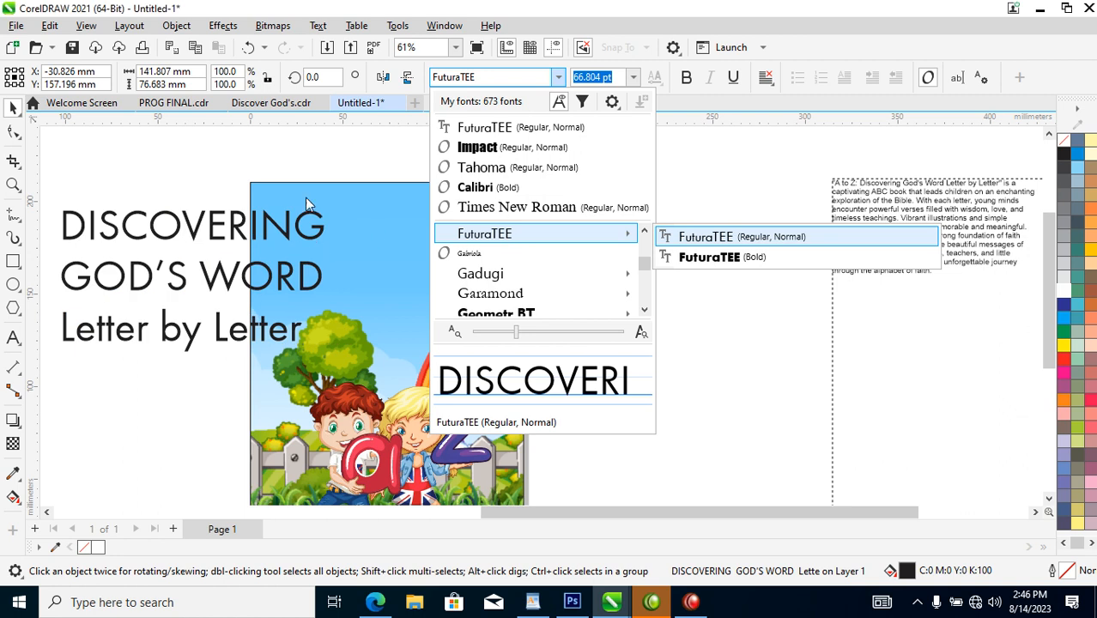
left_click(323, 217)
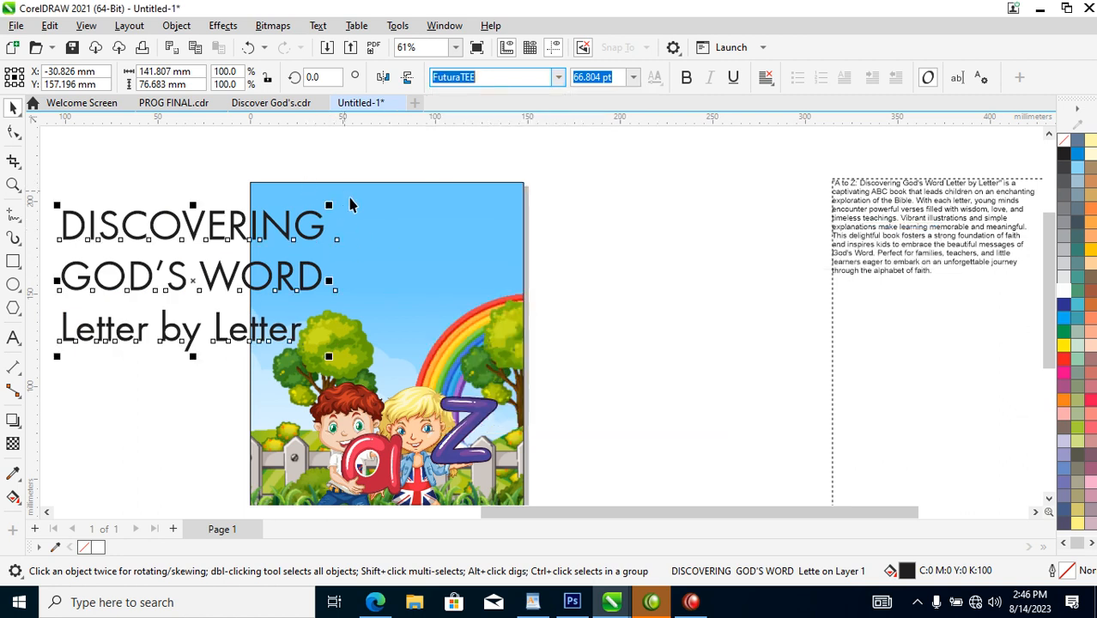
left_click(403, 220)
key("ctrl+z")
key("ctrl+z")
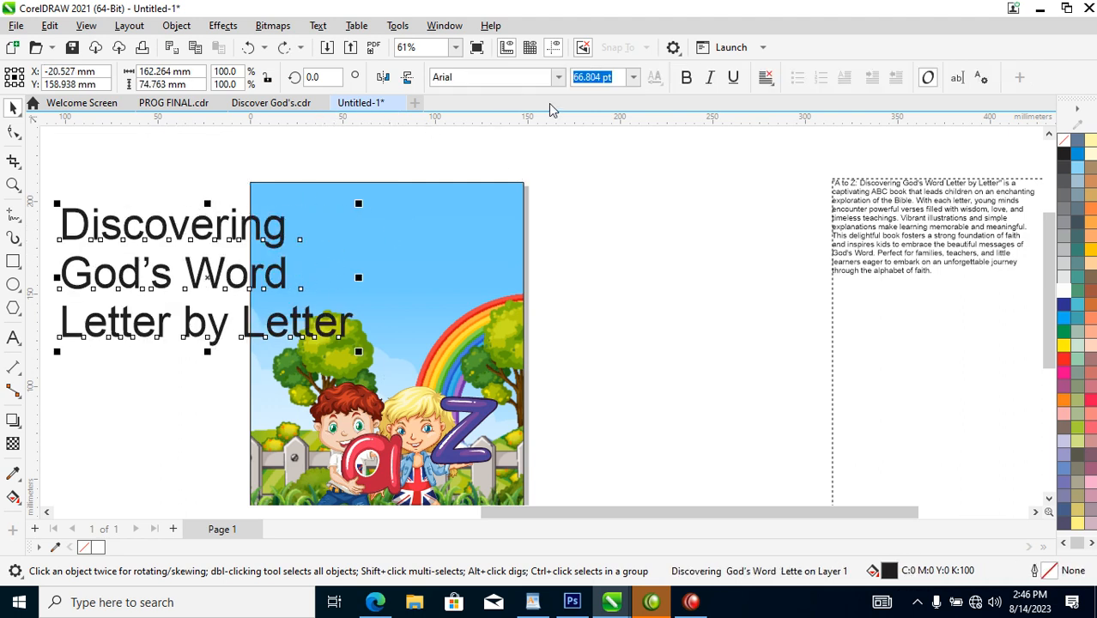
Step: Set the three-line title in regular Raleway and move it onto the page's sky area
left_click(558, 77)
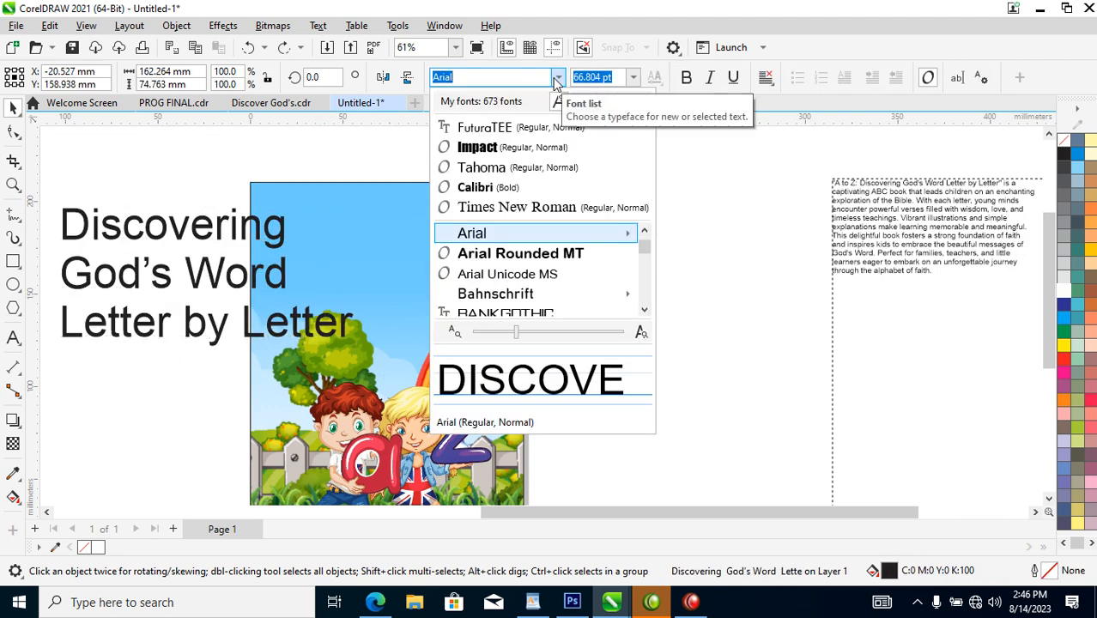
type("f")
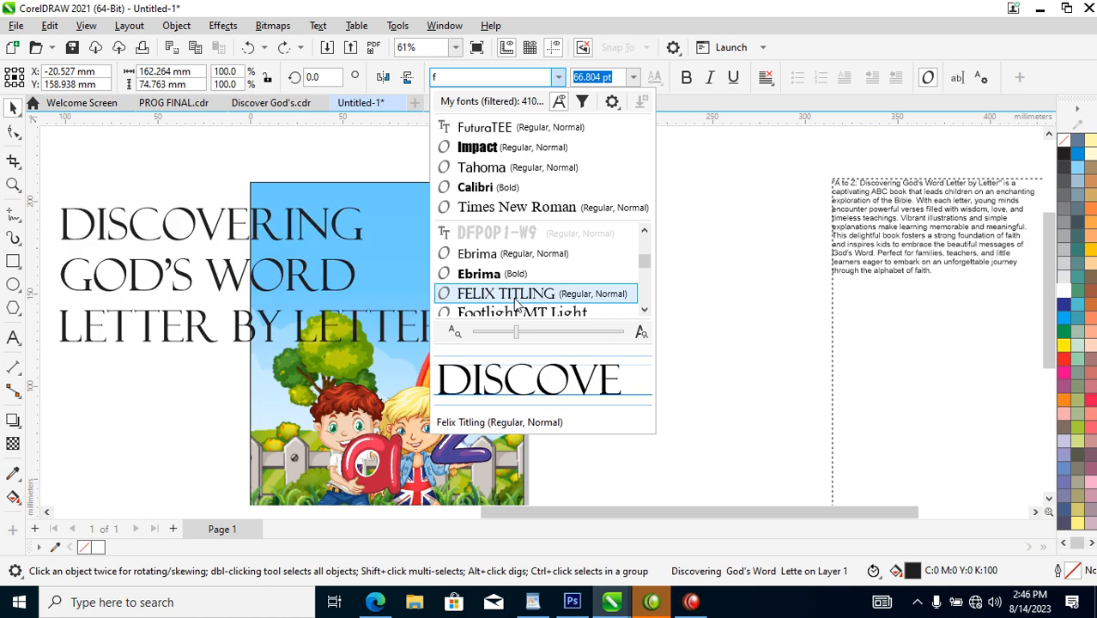
scroll(517, 305, "down", 5)
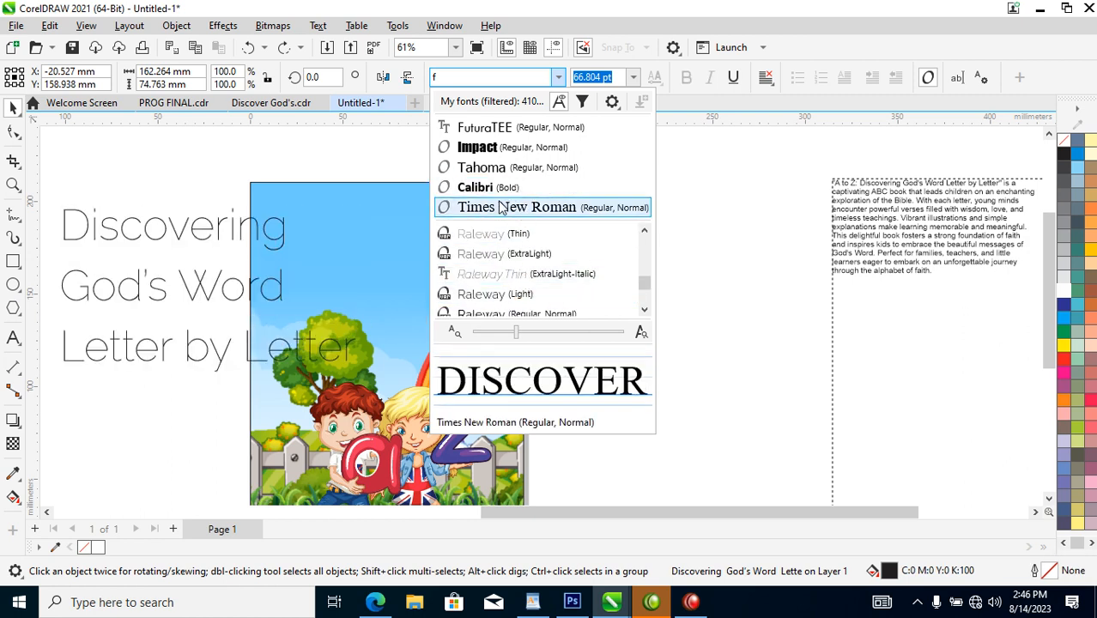
left_click(514, 315)
left_click_drag(292, 232, 503, 211)
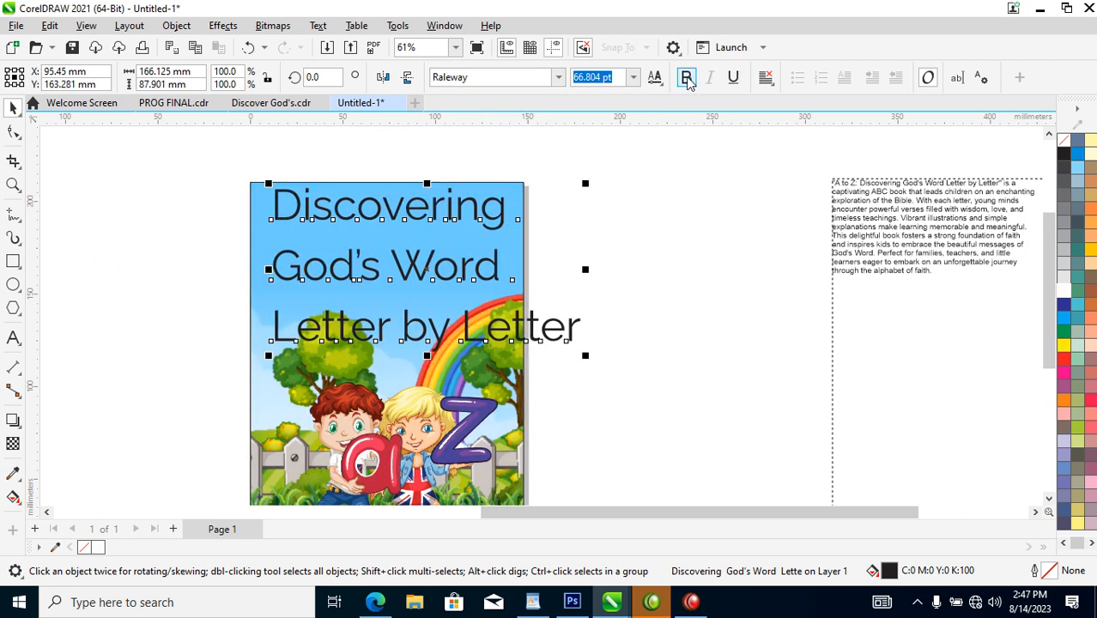
Step: Make the title bold and scale it down to about 76 mm wide in the upper sky of the page
left_click(687, 78)
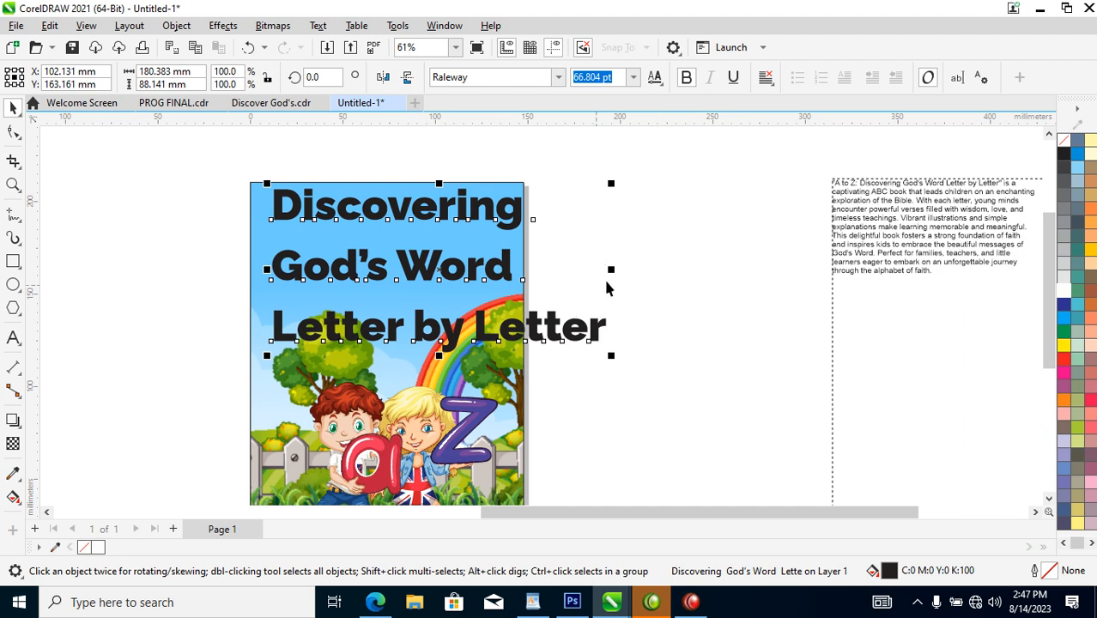
left_click_drag(612, 184, 408, 253)
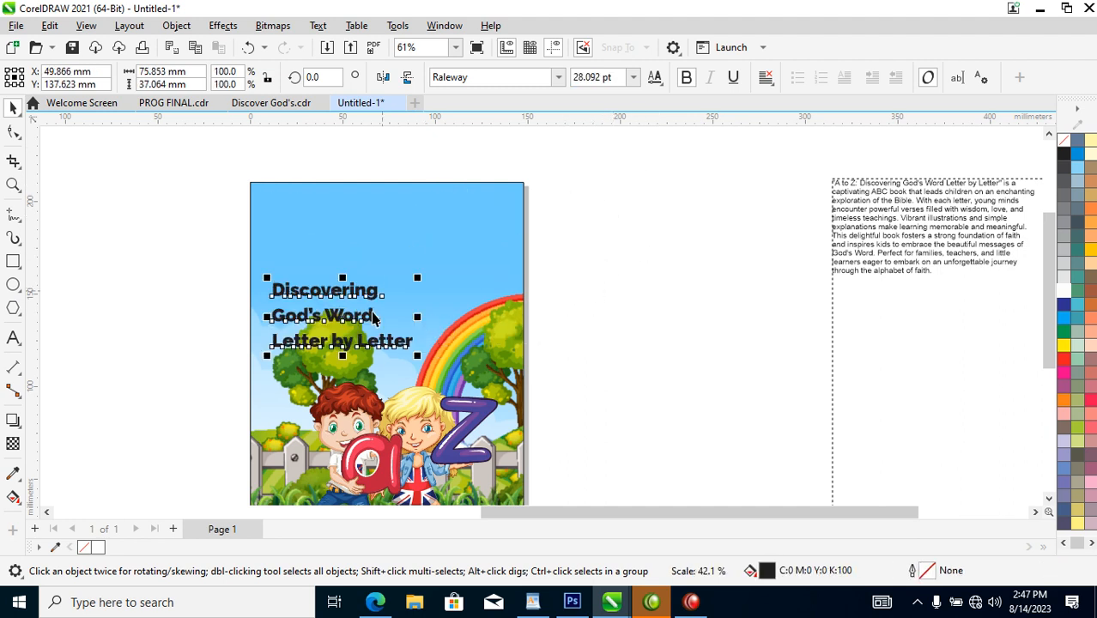
mouse_move(380, 287)
left_mouse_down()
mouse_move(427, 216)
mouse_move(325, 216)
left_mouse_up()
Step: Convert the title's first two lines to uppercase and shift the whole title slightly lower in the sky
double_click(414, 233)
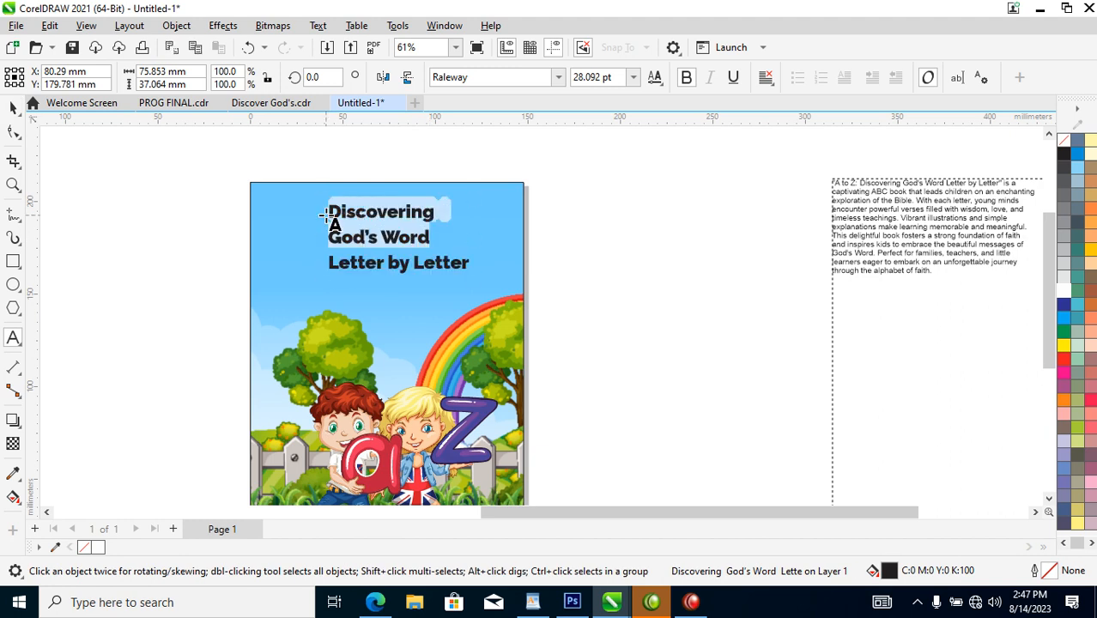
key("shift+F3")
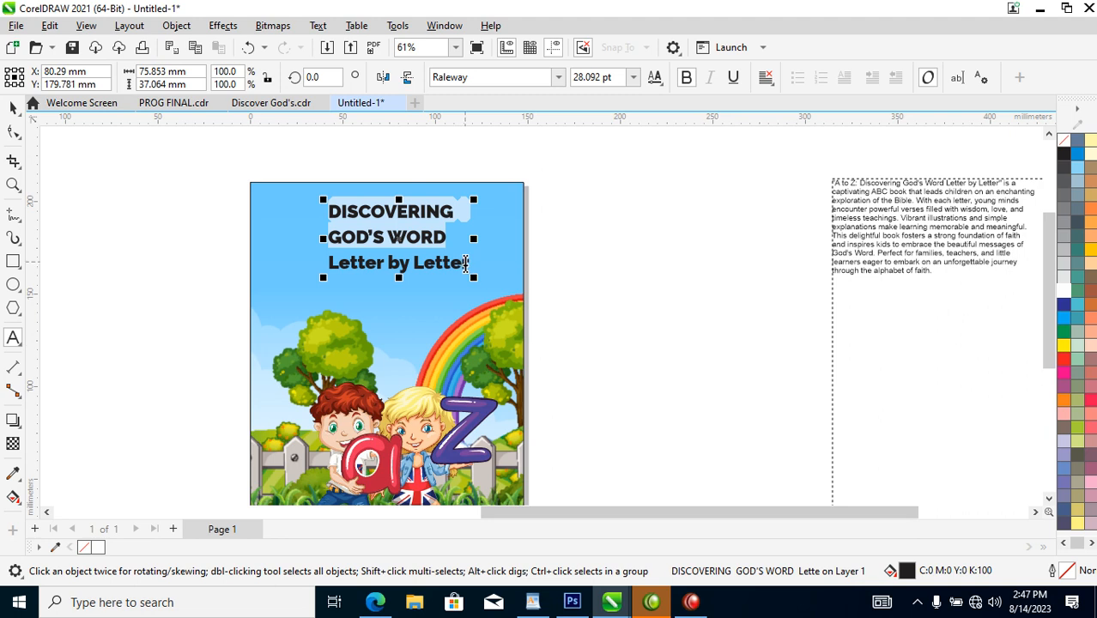
type("r")
key("ctrl+space")
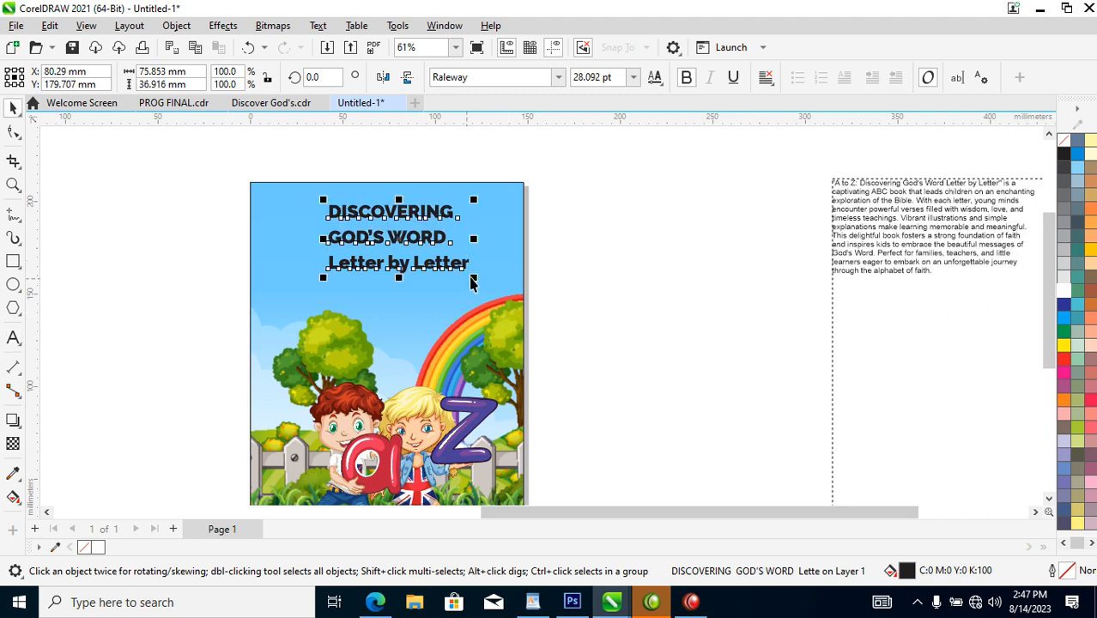
left_click_drag(441, 240, 422, 258)
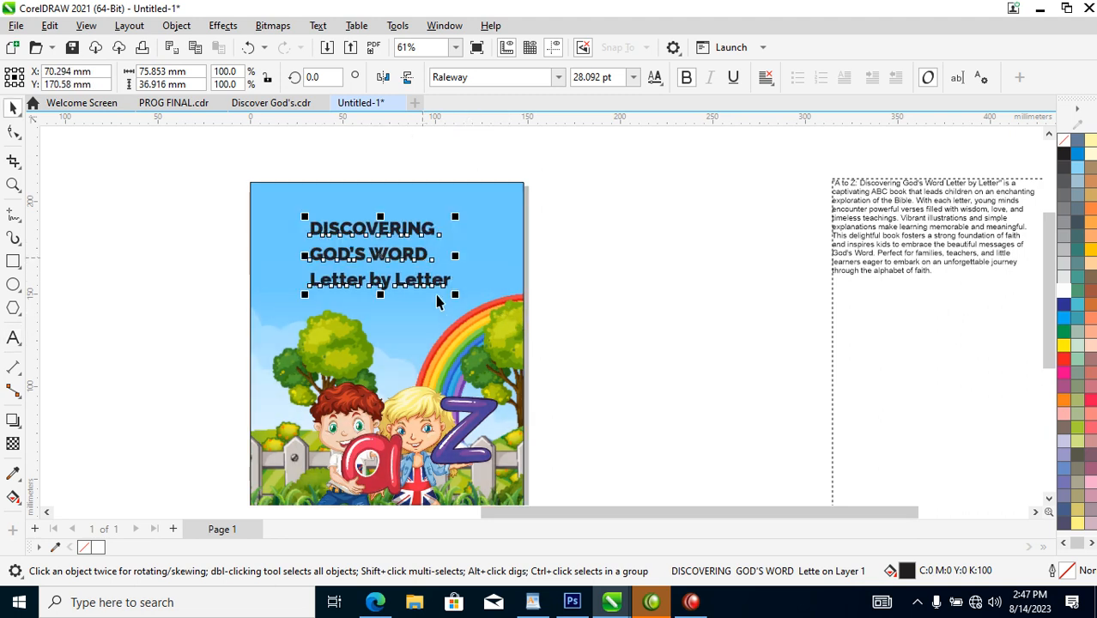
Step: Break the title apart into separate lines and move "GOD'S WORD" up close beneath "DISCOVERING"
key("ctrl+k")
key("z")
left_click_drag(256, 164, 631, 380)
key("space")
left_click_drag(503, 296, 510, 286)
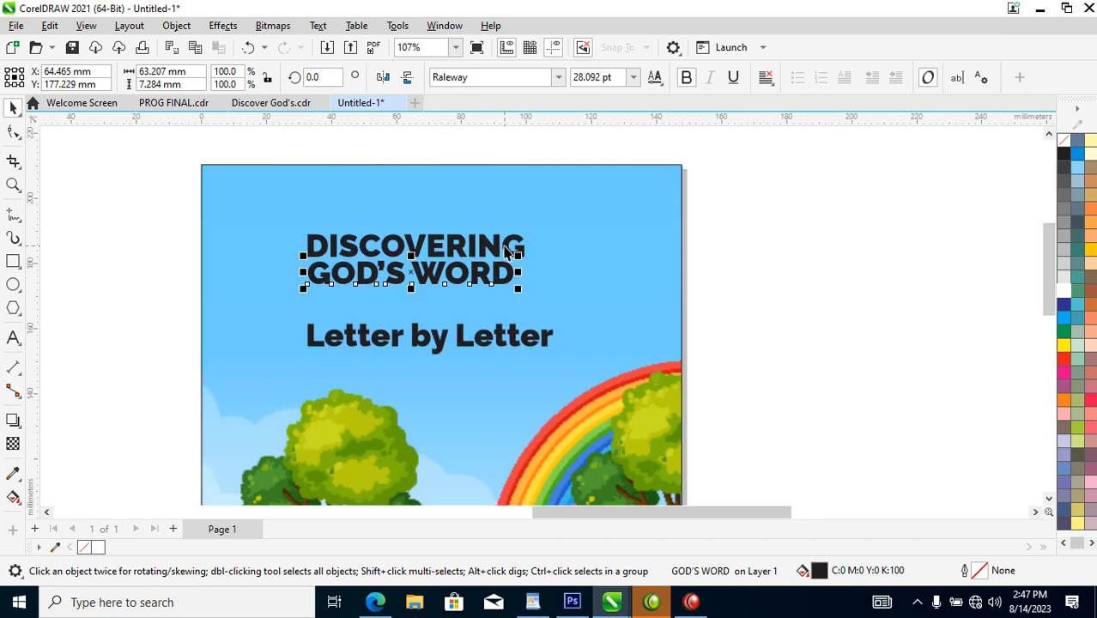
Step: Set "DISCOVERING" and "GOD'S WORD" in bold FuturaTEE and enlarge them to about 100 mm wide, higher in the sky
left_click(506, 250, "shift")
left_click(559, 77)
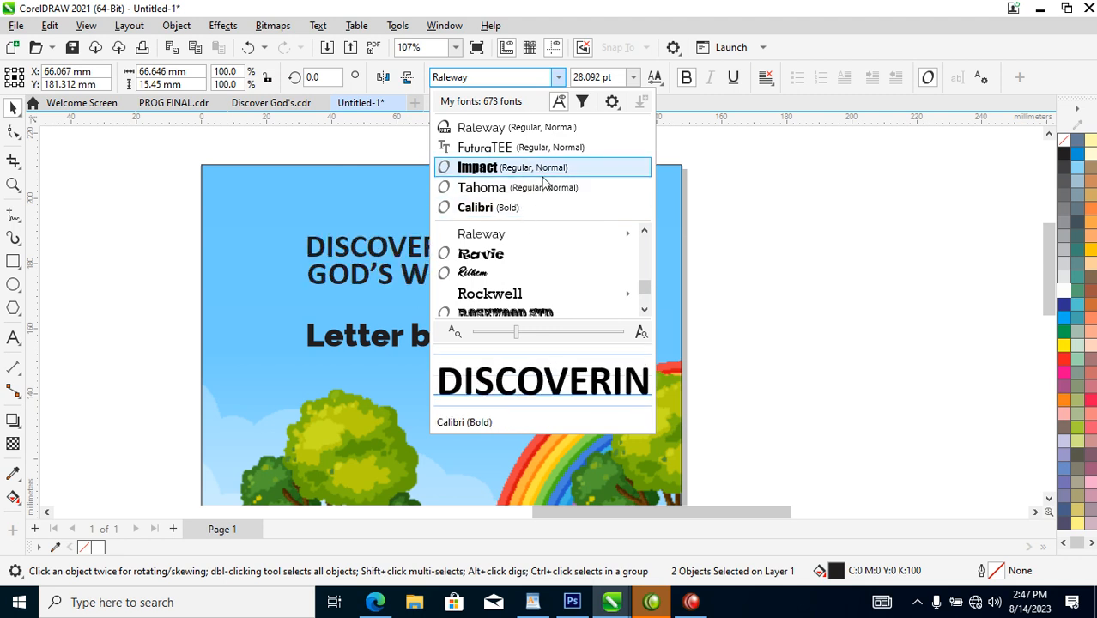
mouse_move(525, 295)
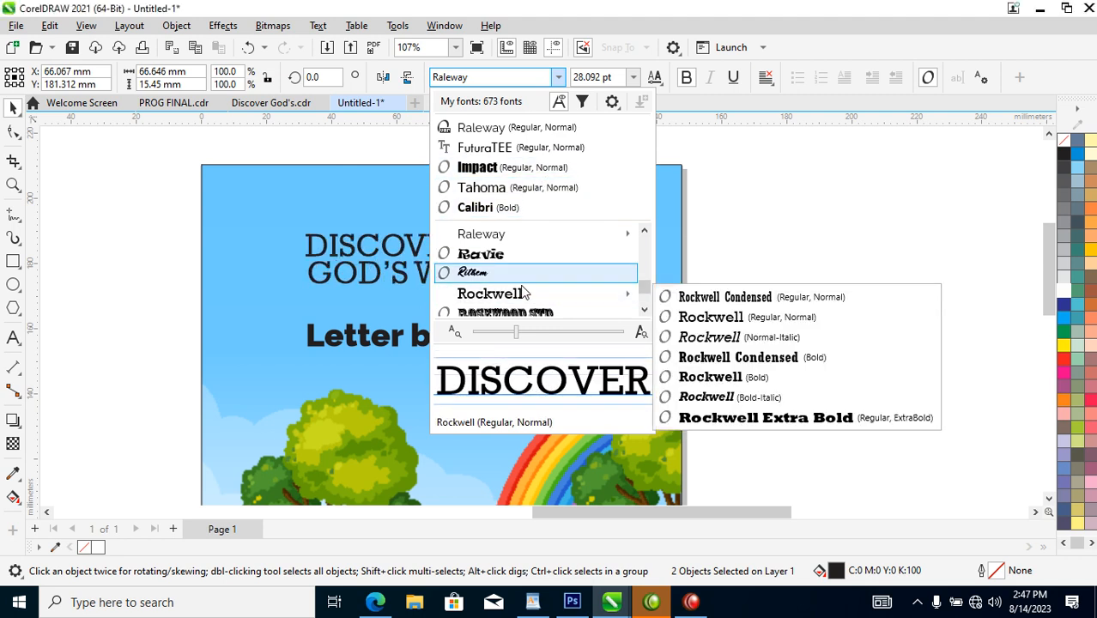
left_click(534, 149)
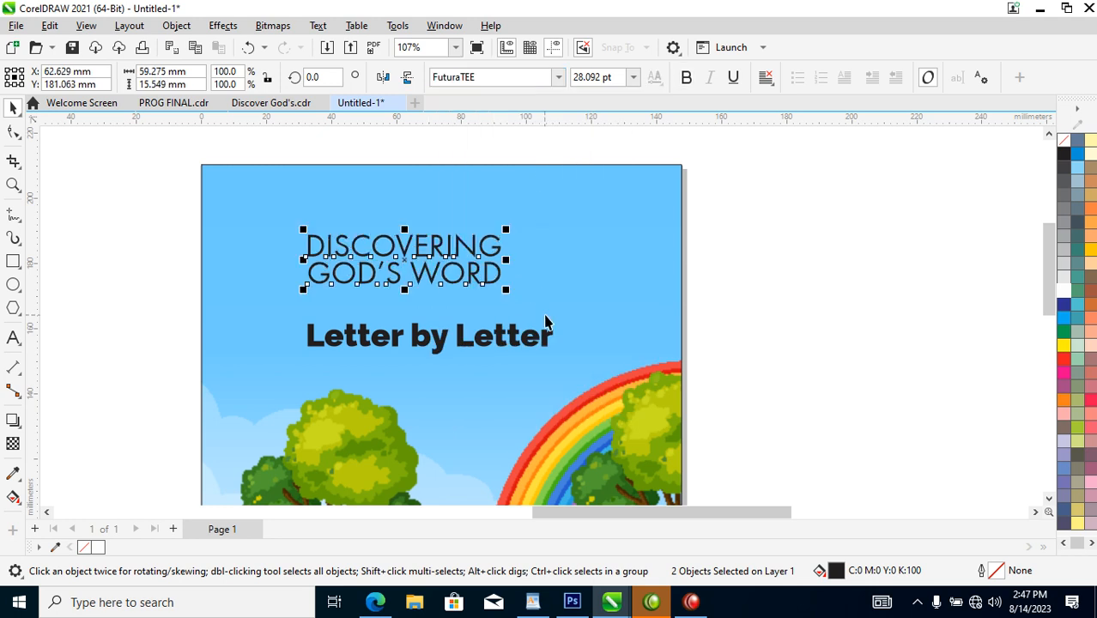
left_click(686, 77)
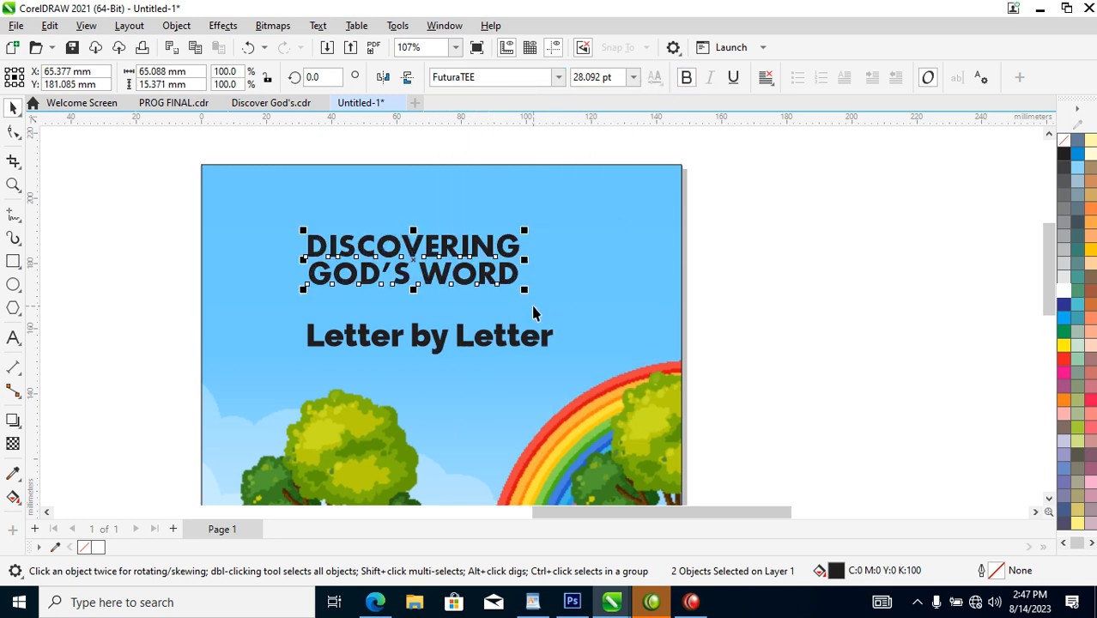
left_click_drag(525, 290, 644, 342)
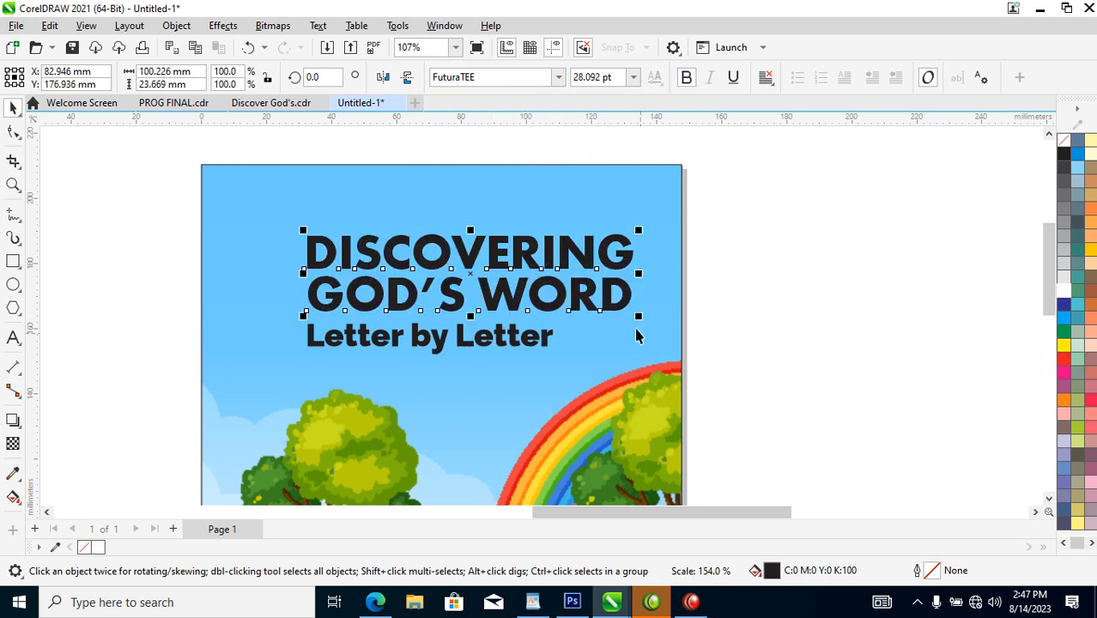
left_click_drag(584, 262, 538, 242)
Step: Restyle "DISCOVERING" and "GOD'S WORD" in white Impact and enlarge them to about 122 mm wide
left_click(559, 77)
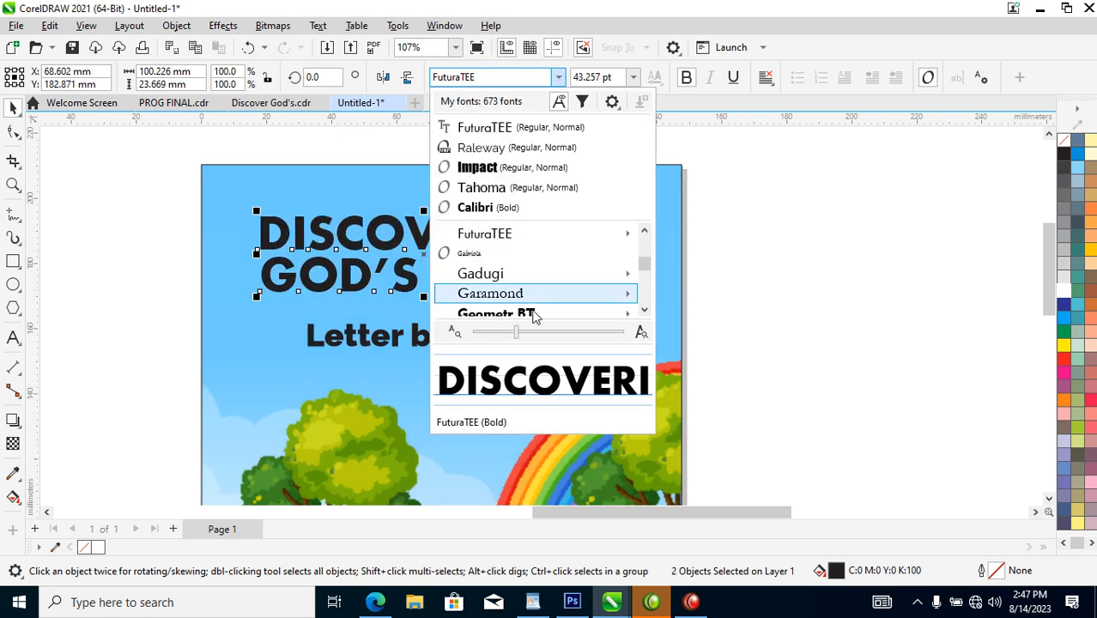
left_click(480, 168)
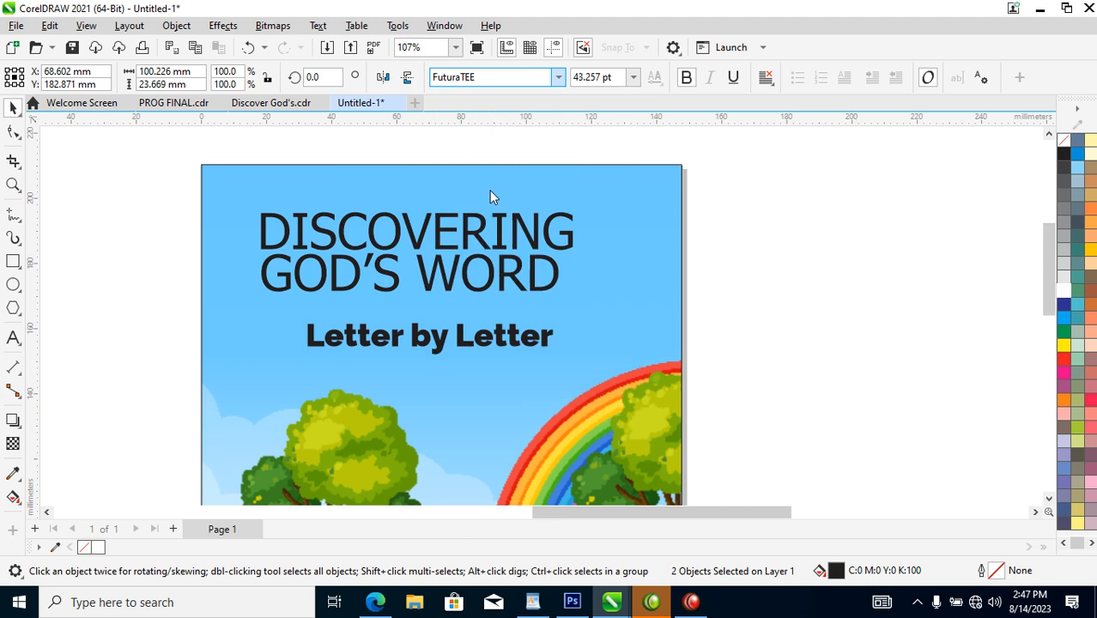
left_click_drag(525, 298, 666, 380)
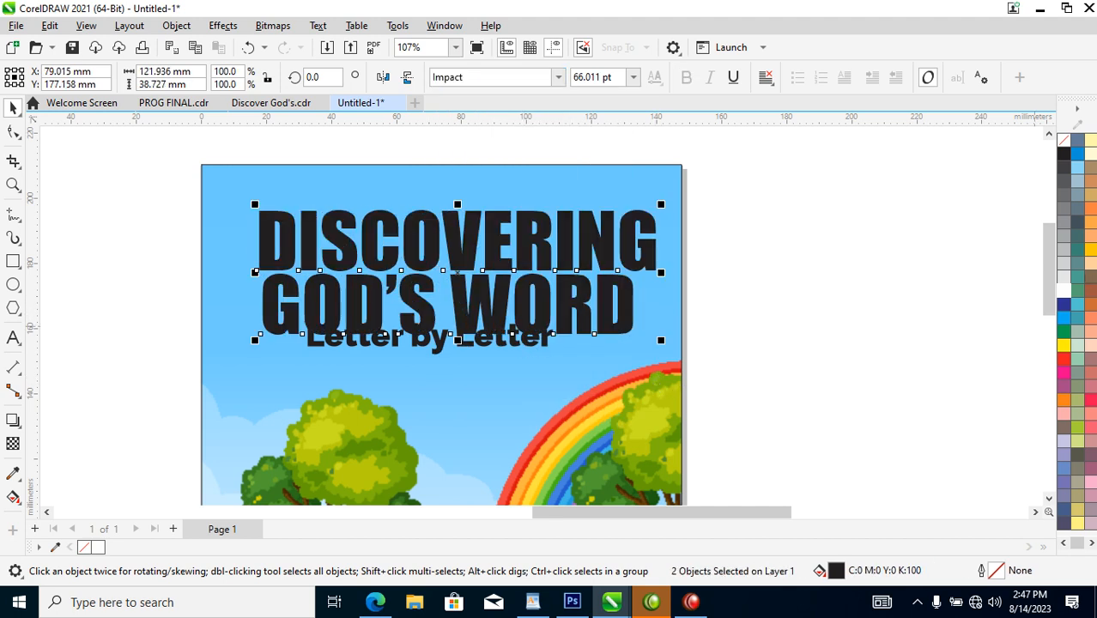
left_click(1064, 289)
scroll(631, 281, "down", 4)
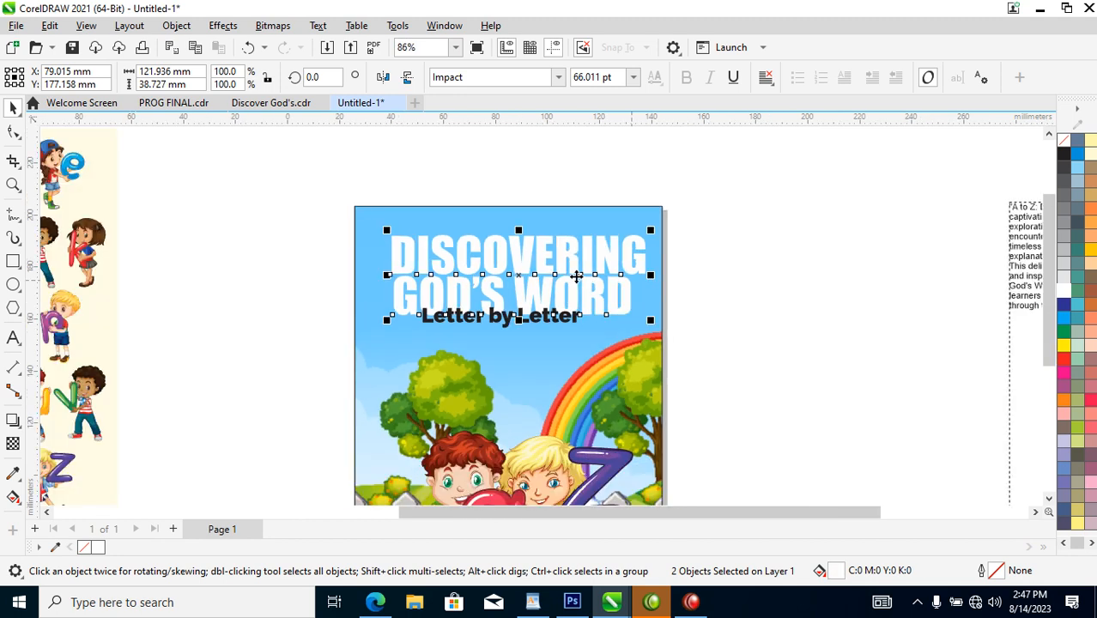
Step: Move "Letter by Letter" just below "GOD'S WORD" and set its font to regular FuturaTEE
key("z")
left_click_drag(343, 204, 762, 402)
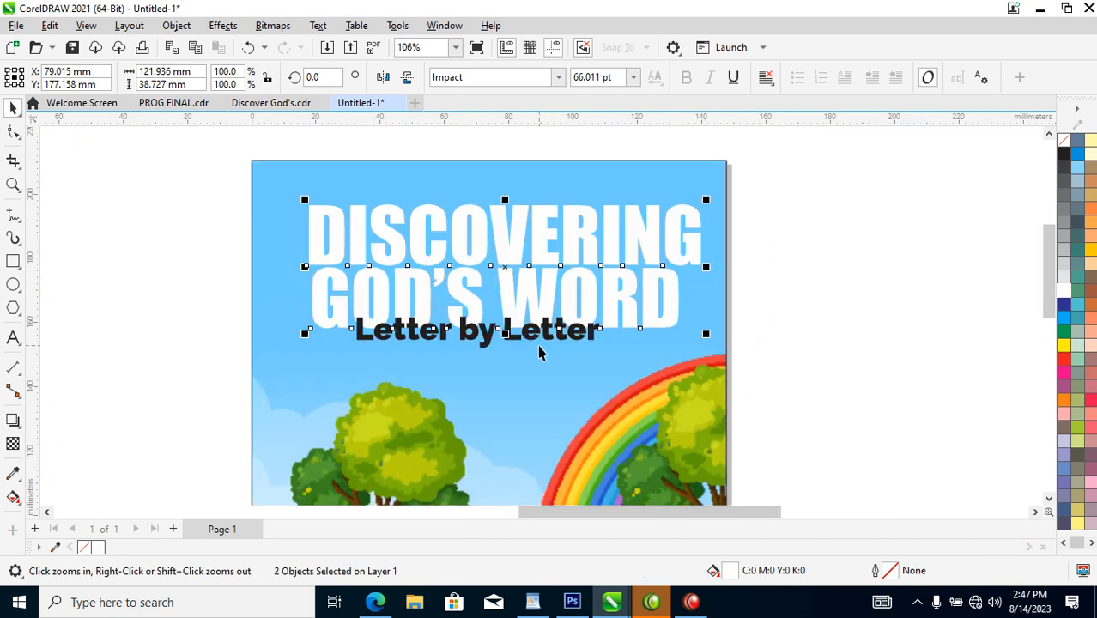
key("space")
left_click_drag(586, 345, 600, 364)
left_click(558, 77)
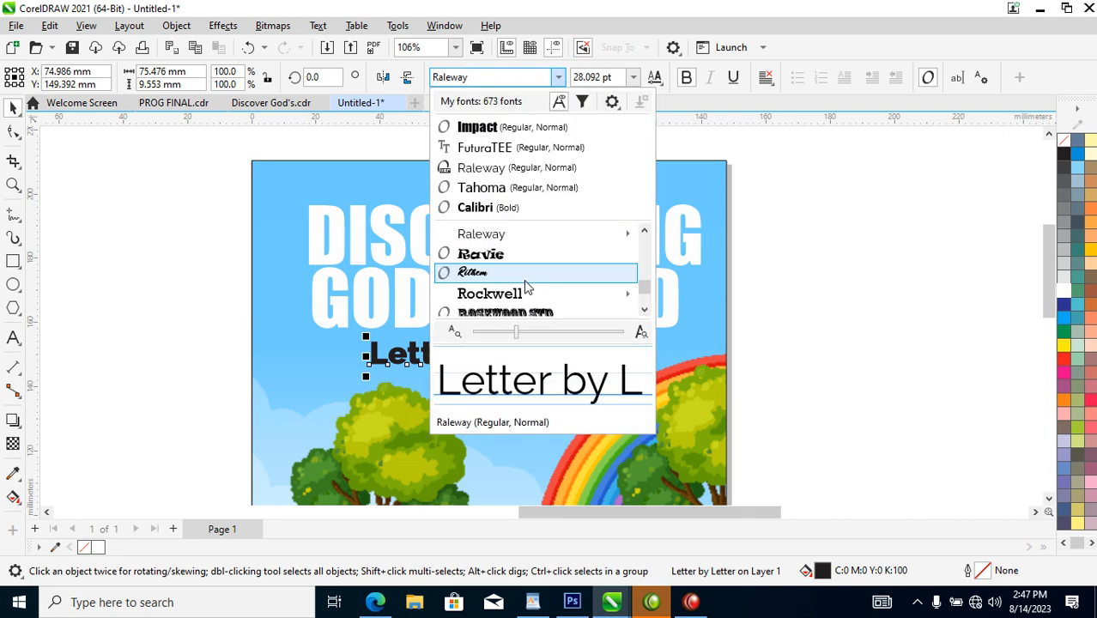
left_click(497, 149)
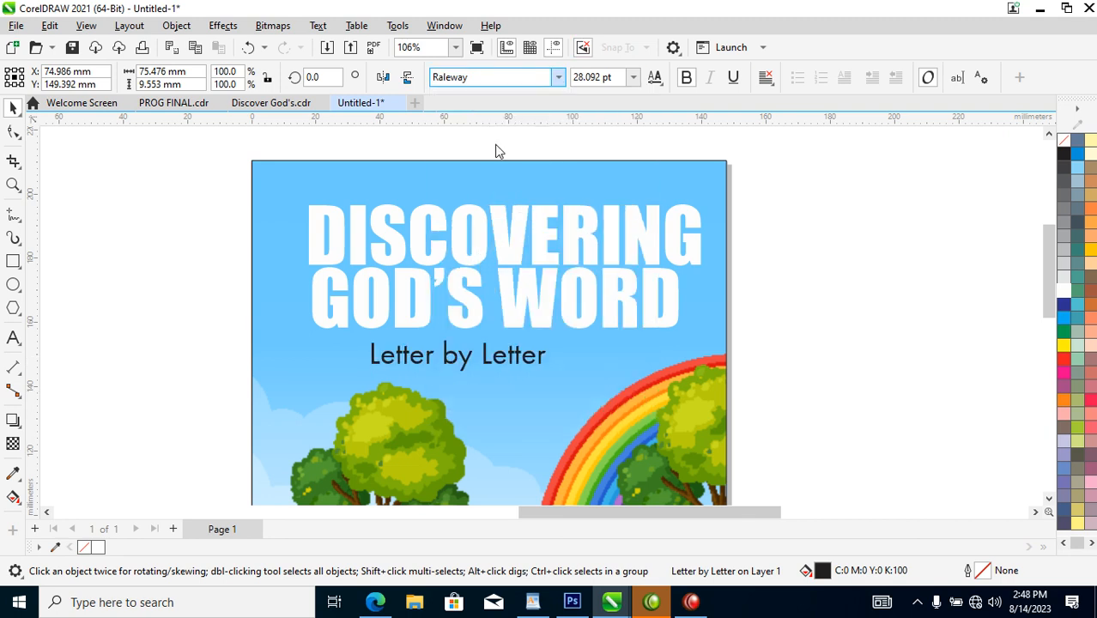
Step: Make the "Letter by Letter" line bold, uppercase and white, and nudge it closer beneath "GOD'S WORD"
left_click(686, 78)
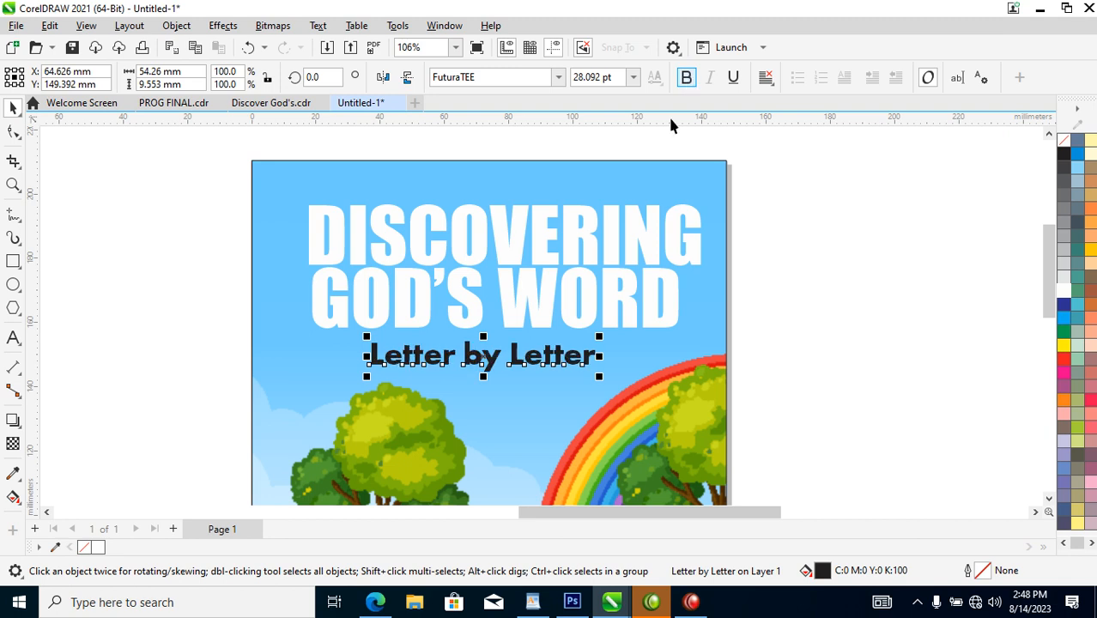
double_click(581, 356)
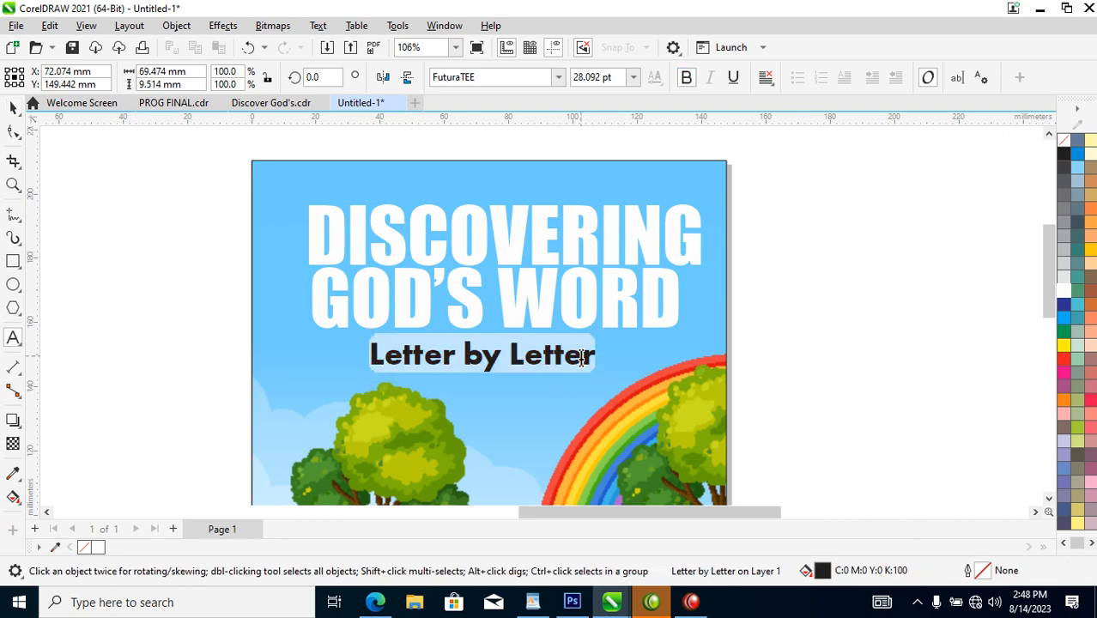
key("shift+F3")
left_click(515, 285)
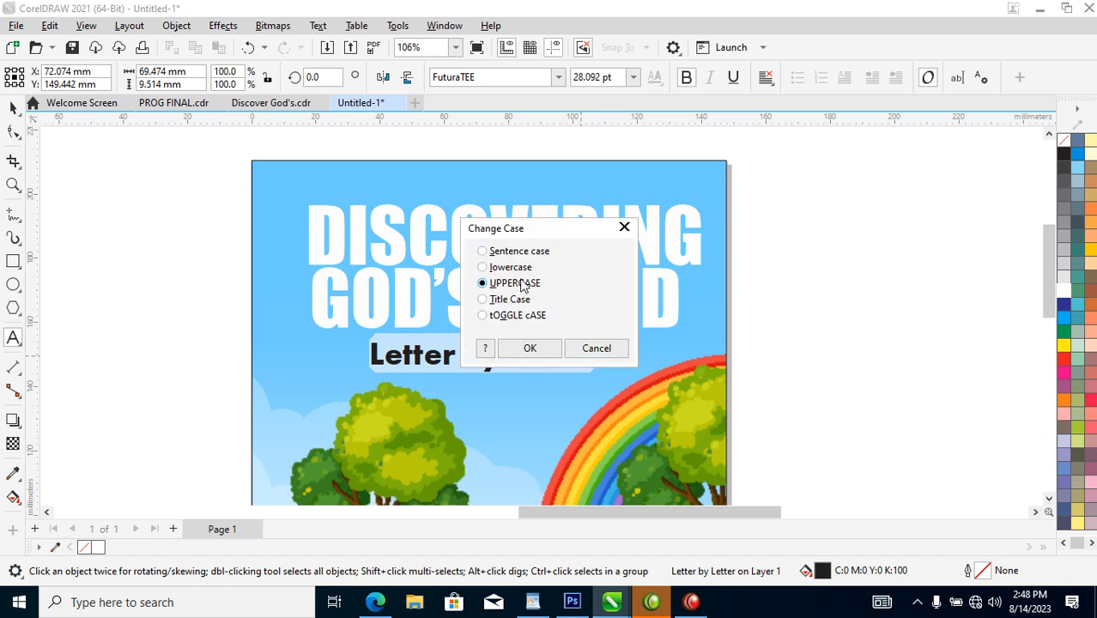
left_click(529, 347)
key("ctrl+space")
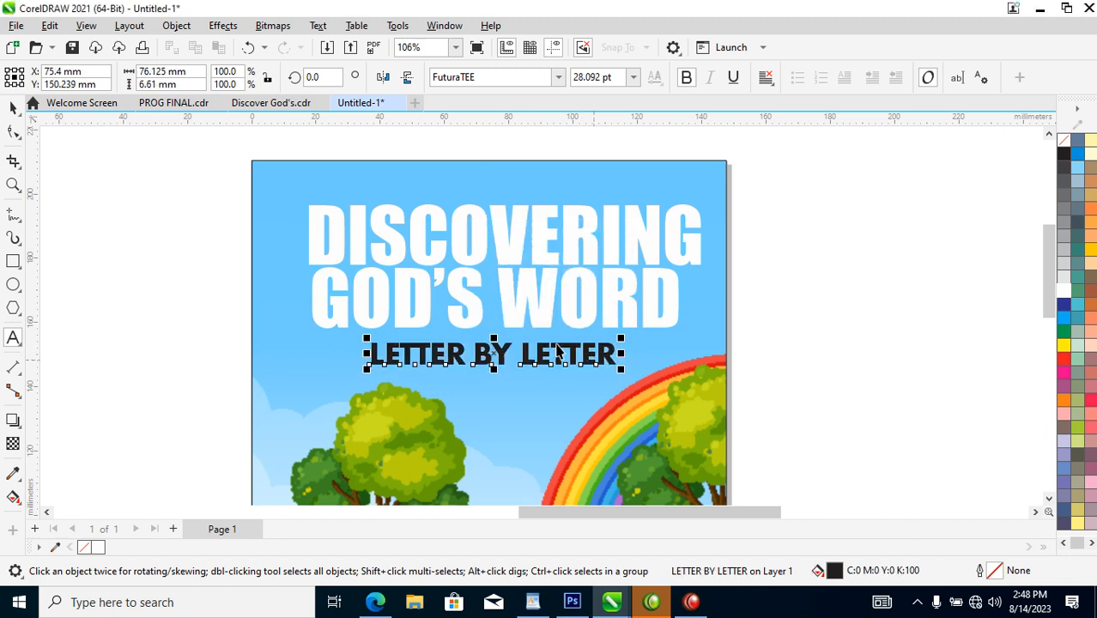
left_click_drag(605, 357, 612, 353)
left_click(1064, 289)
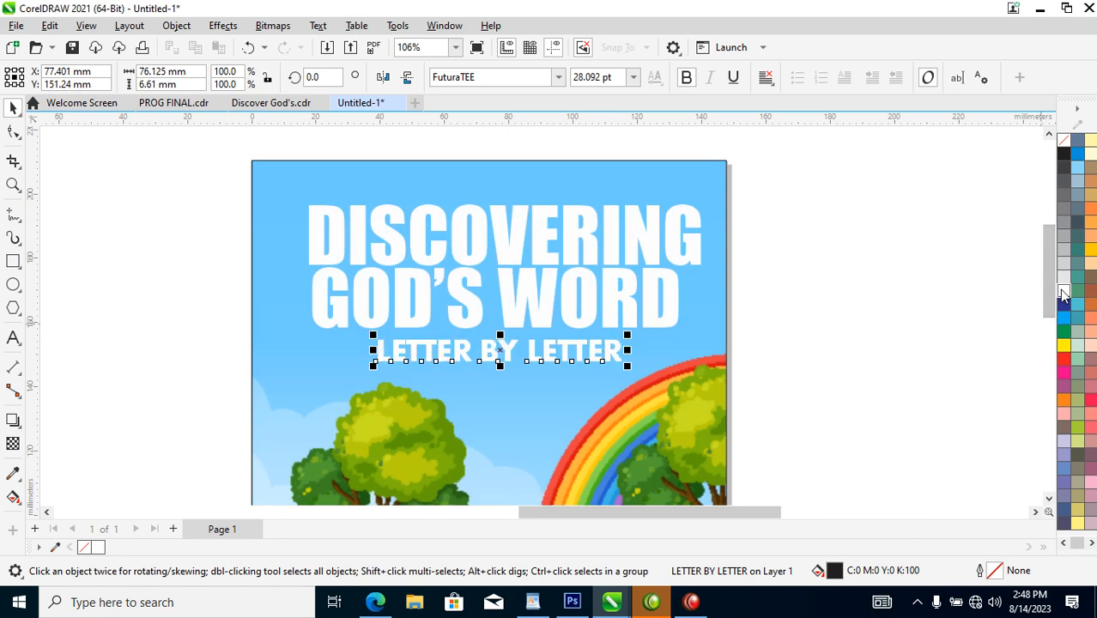
Step: Enlarge "GOD'S WORD" to about 72 pt and tighten the letter spacing of both "GOD'S WORD" and "DISCOVERING"
left_click(677, 300)
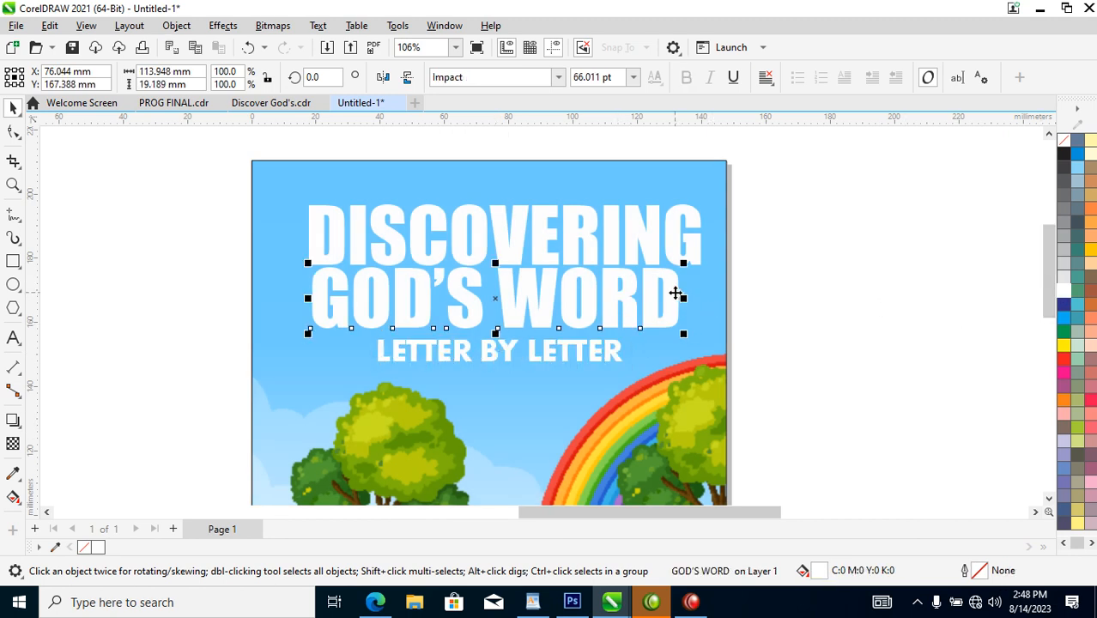
left_click_drag(683, 263, 724, 244)
left_click(12, 131)
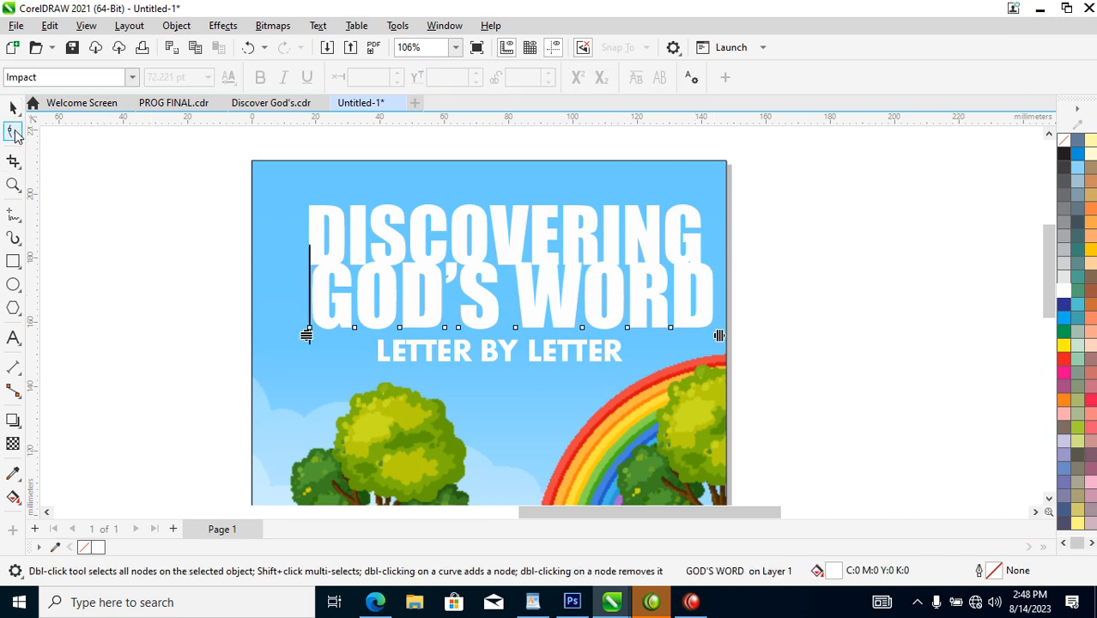
left_click_drag(718, 336, 672, 350)
left_click(698, 253)
left_click_drag(707, 273, 670, 275)
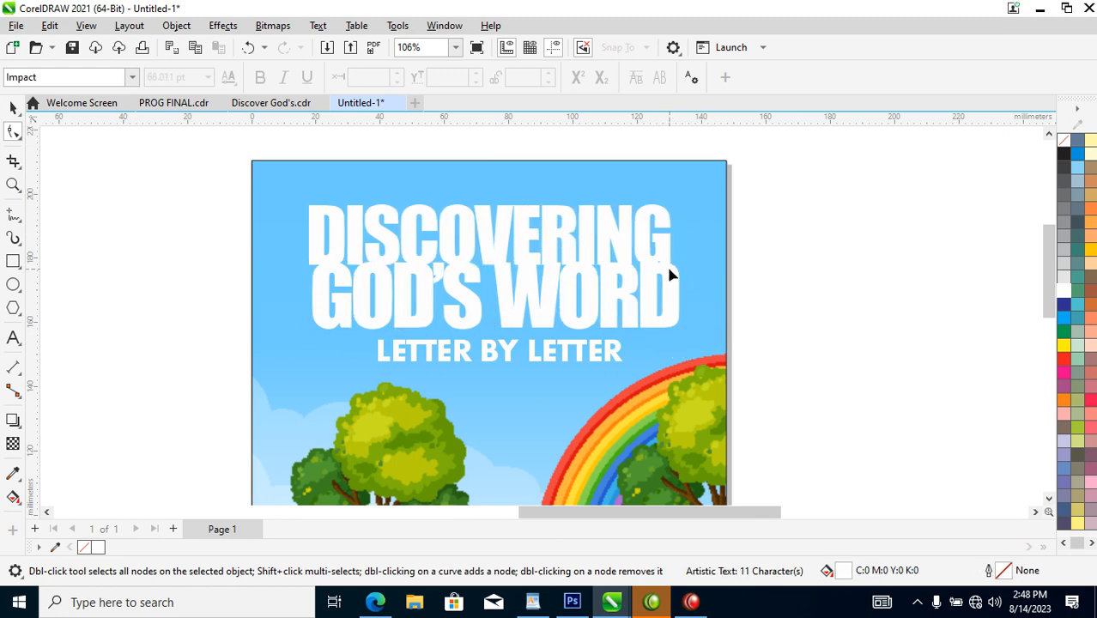
Step: Move "DISCOVERING" up slightly to clear the line below, and scale "GOD'S WORD" to about 113 mm wide
key("space")
left_click_drag(647, 231, 652, 225)
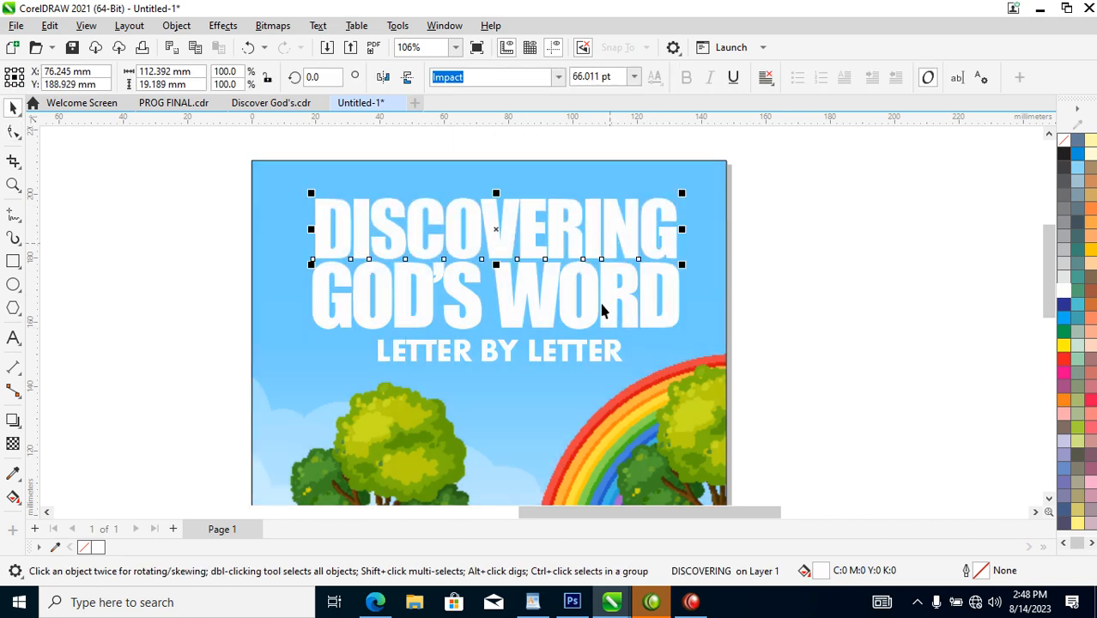
scroll(623, 316, "down", 3)
key("z")
left_click_drag(367, 206, 687, 354)
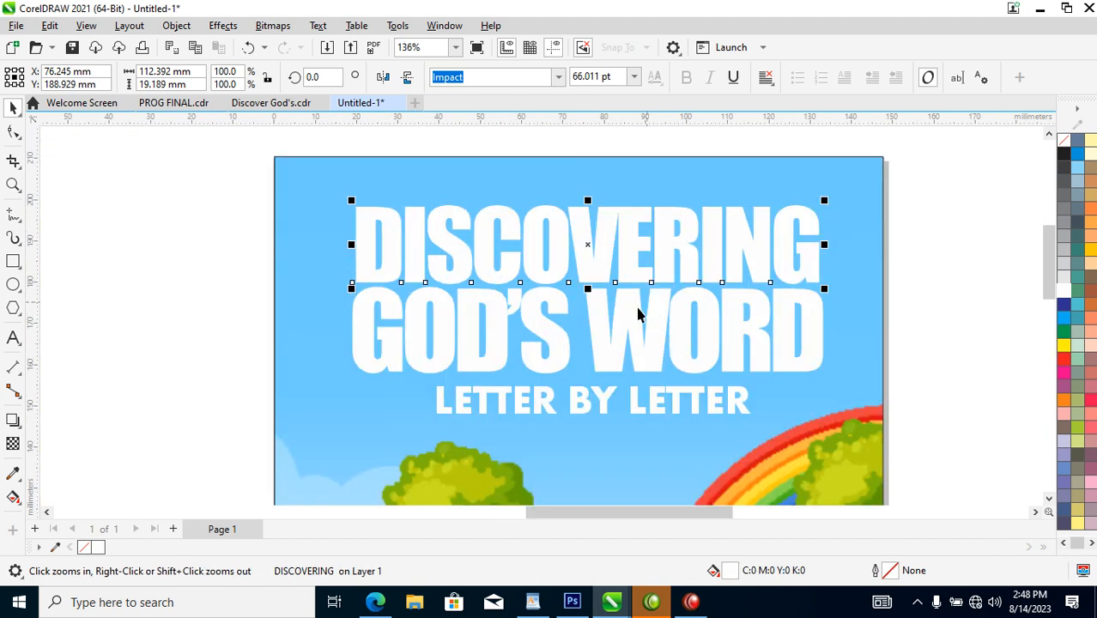
left_click(715, 346, "shift")
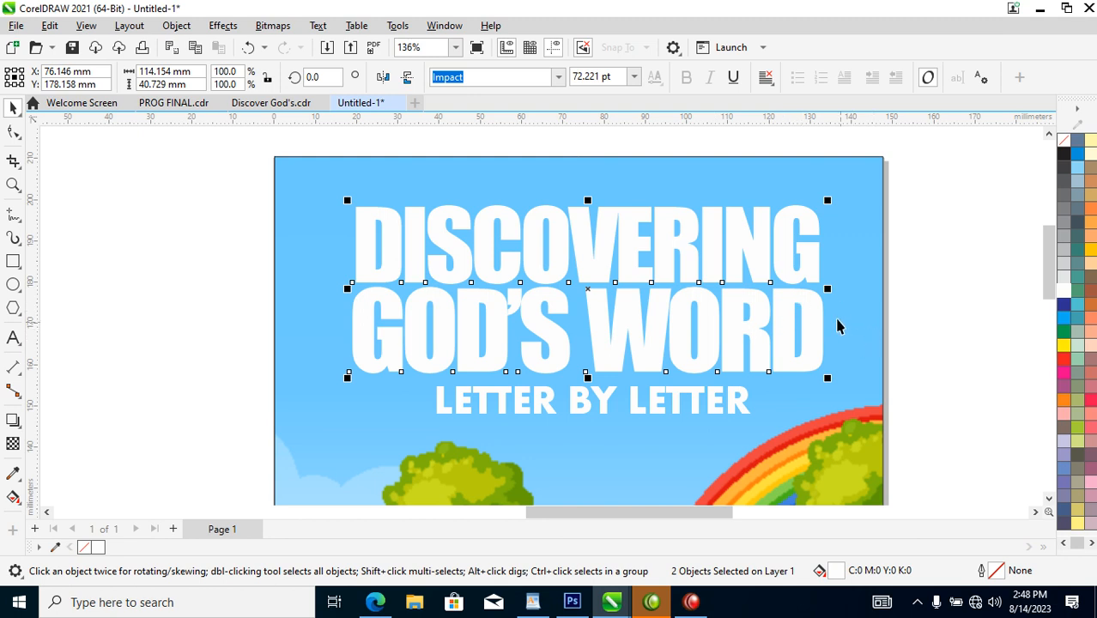
left_click(903, 309)
left_click(827, 332)
left_click_drag(831, 337, 829, 335)
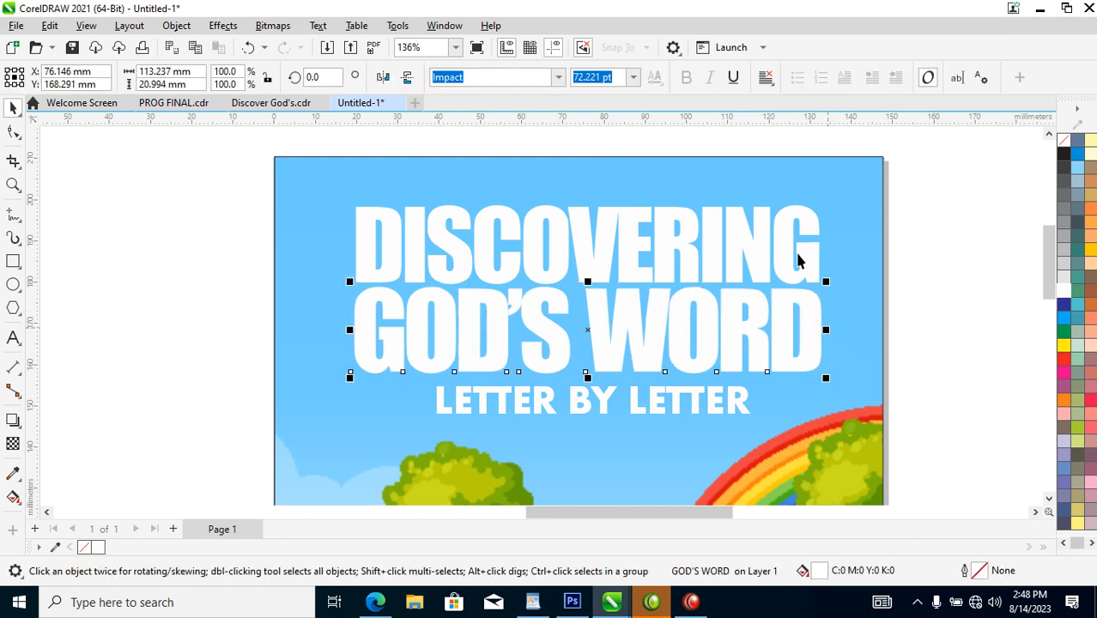
Step: Group "DISCOVERING" and "GOD'S WORD" and place a duplicate of the group about 10 mm higher
left_click(791, 271, "shift")
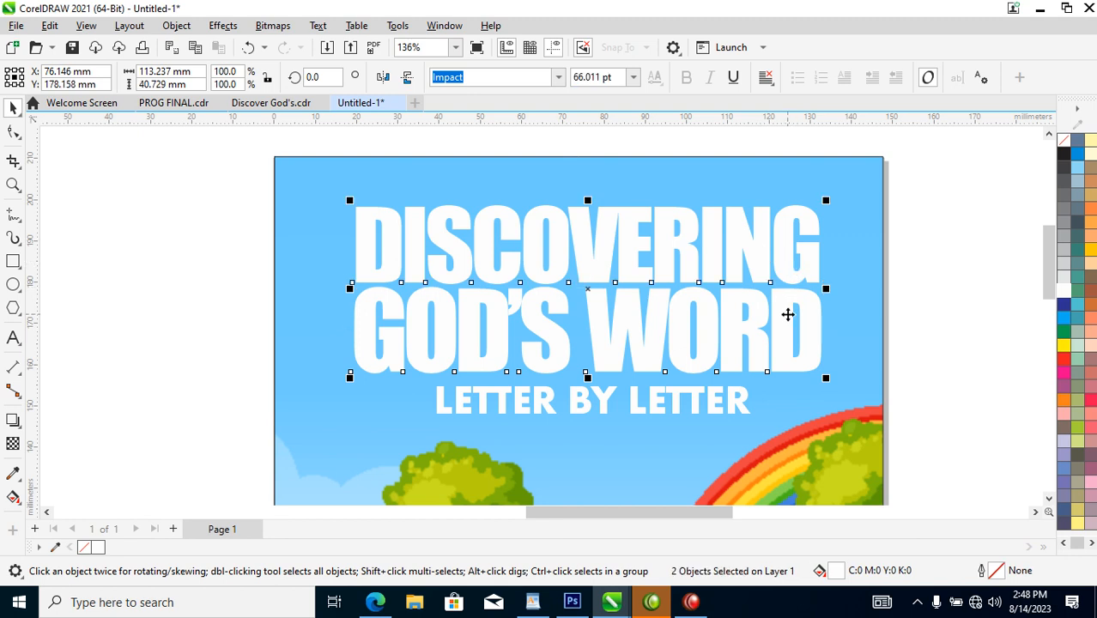
key("ctrl+g")
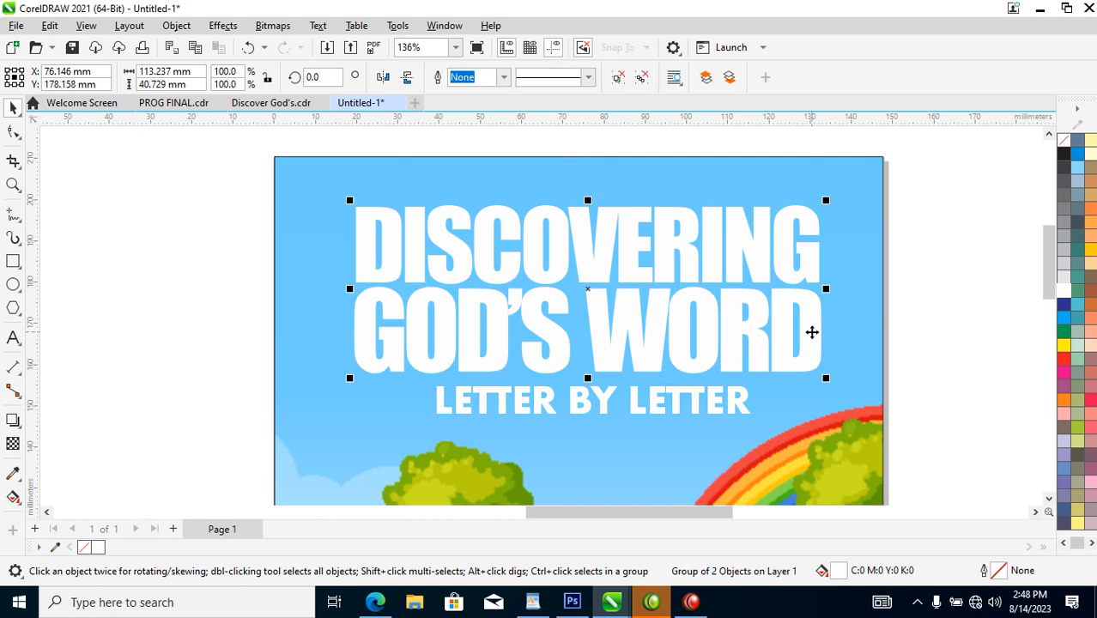
left_click_drag(811, 332, 812, 292)
right_click(811, 292)
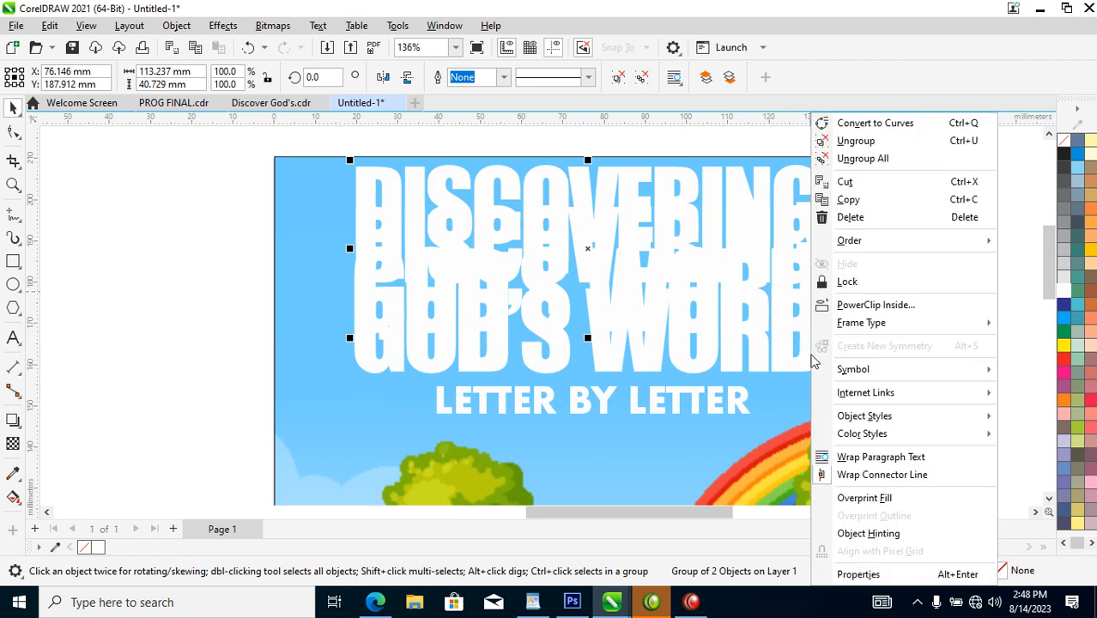
left_click(784, 324)
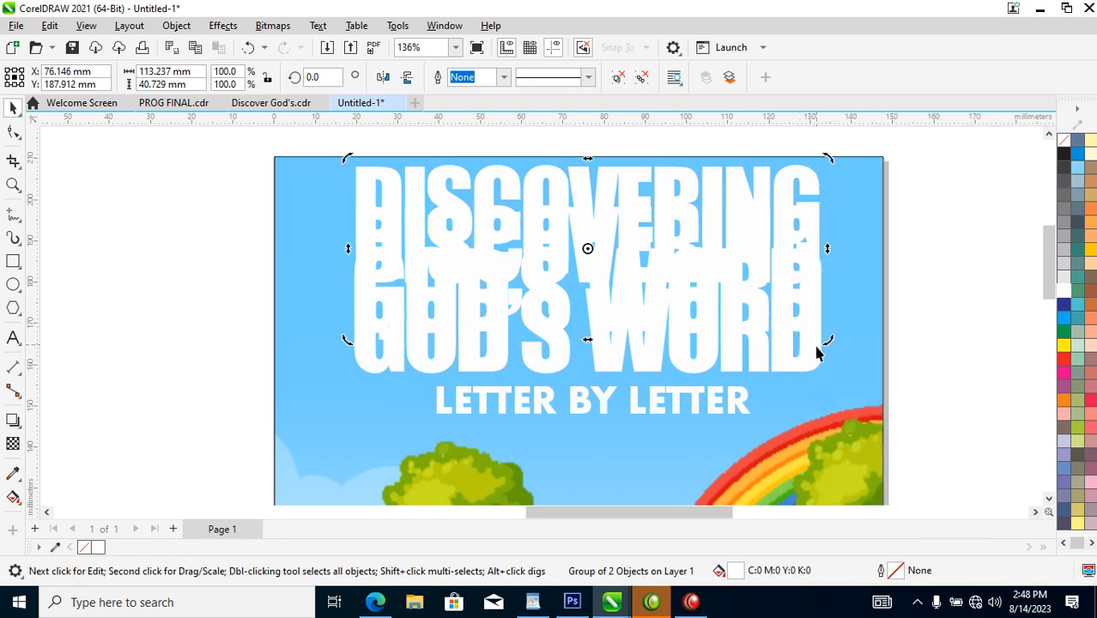
key("ctrl+z")
Step: Give the lower title group a dark blue (C100 M100 Y0 K0) fill and a matching 9 pt outline
right_click(1067, 309)
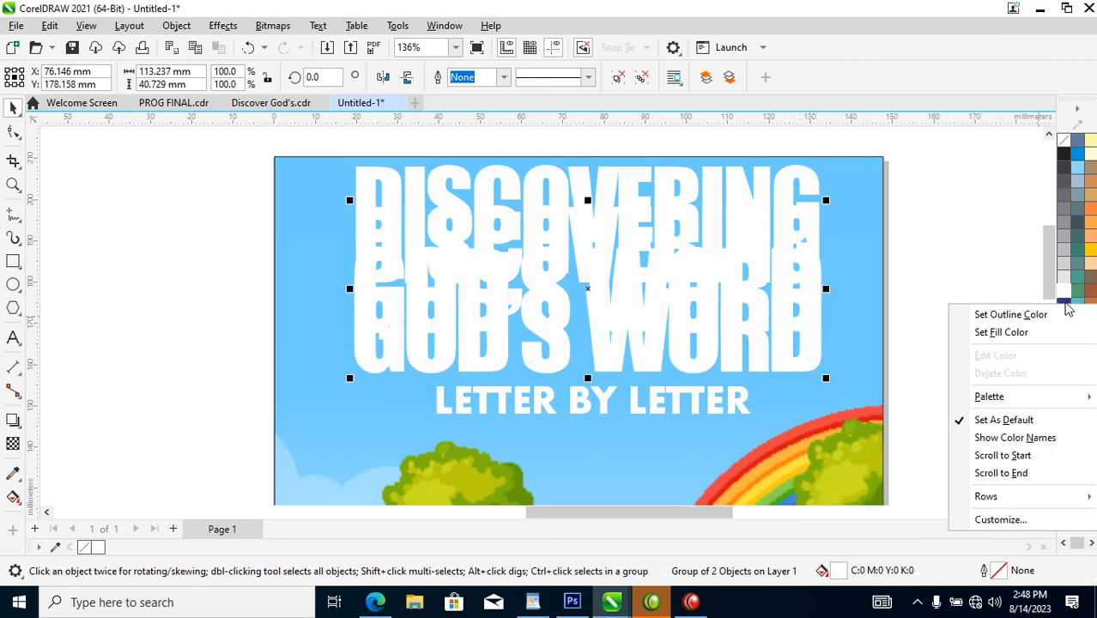
left_click(1011, 314)
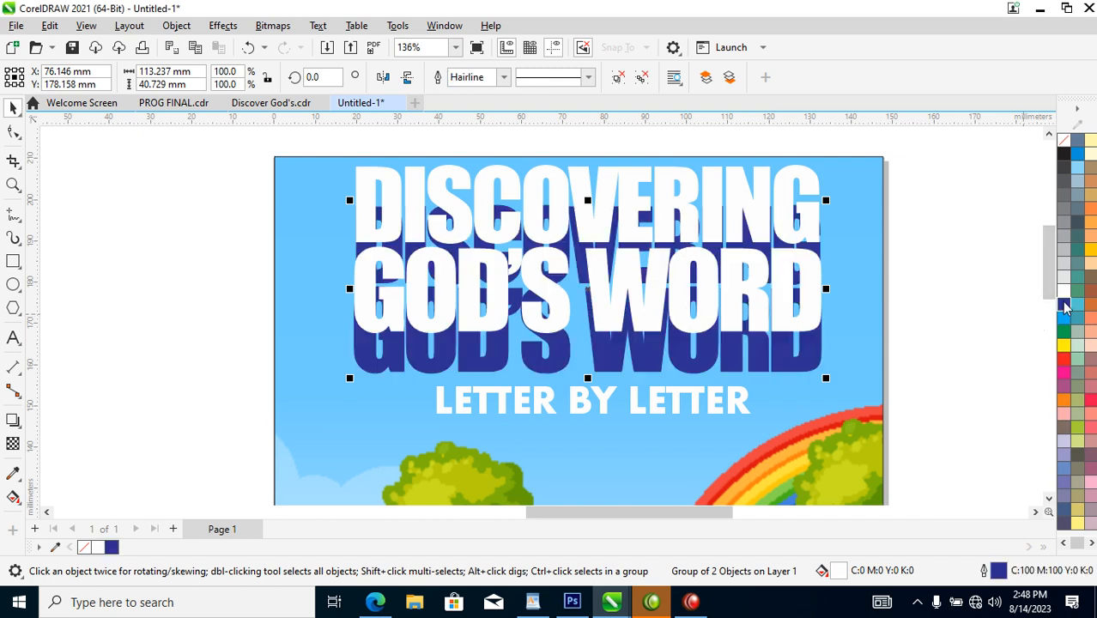
left_click(1065, 307)
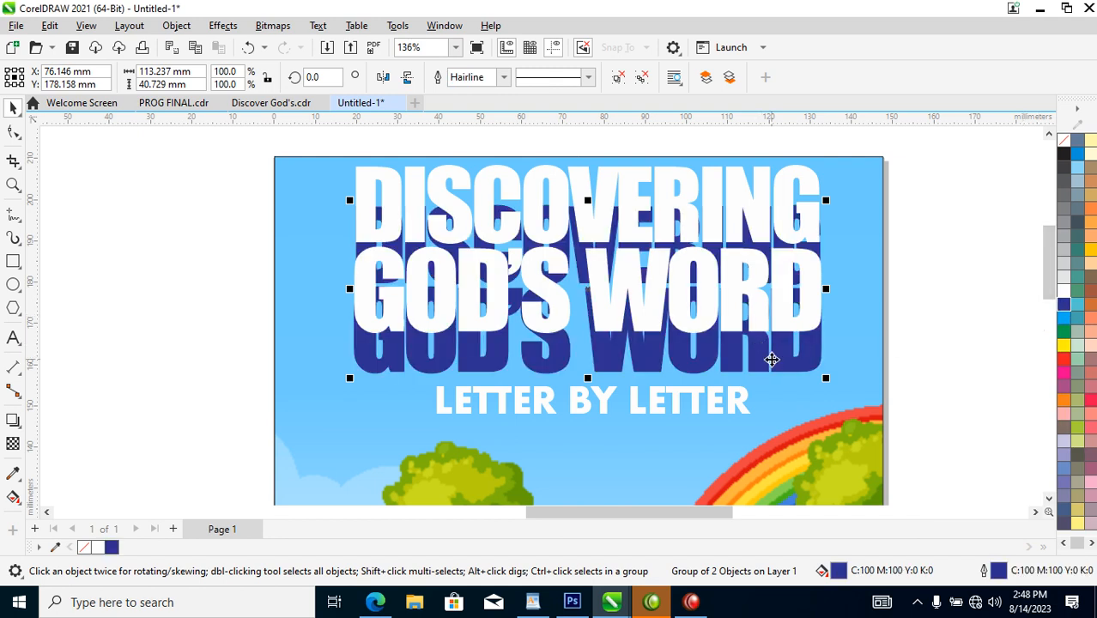
key("F12")
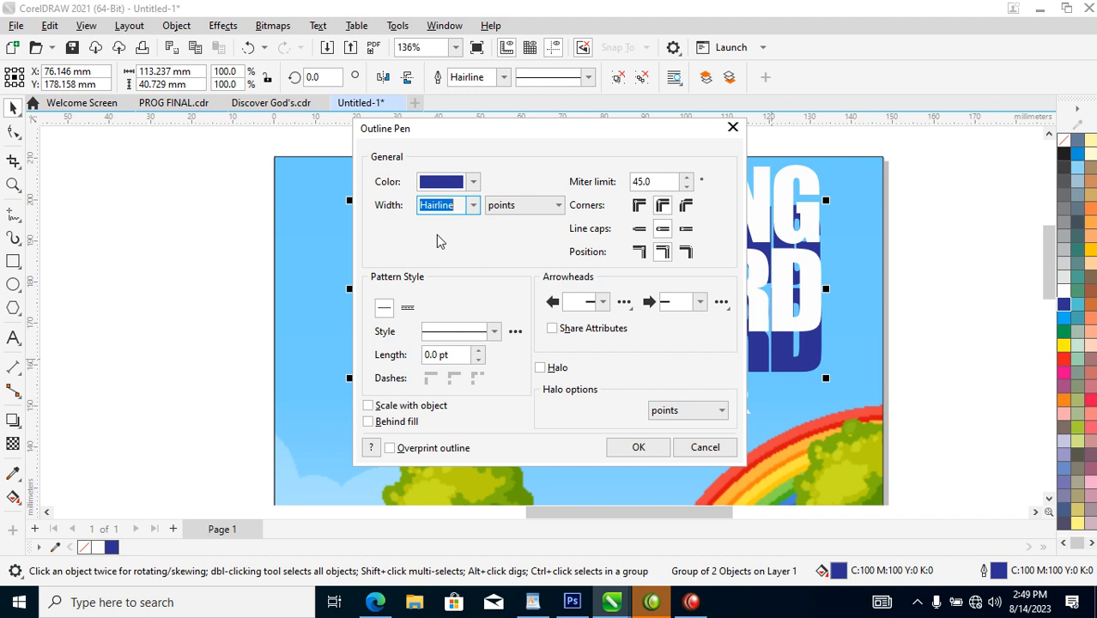
type("9")
left_click(638, 447)
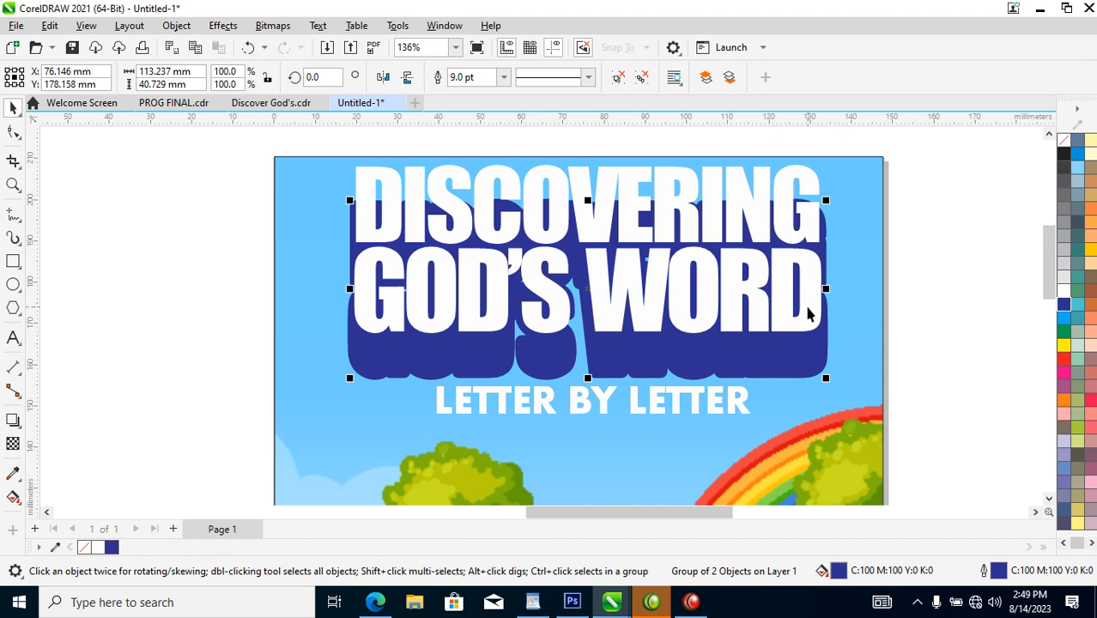
Step: Align the white title group directly over the blue outlined group
key("ctrl+u")
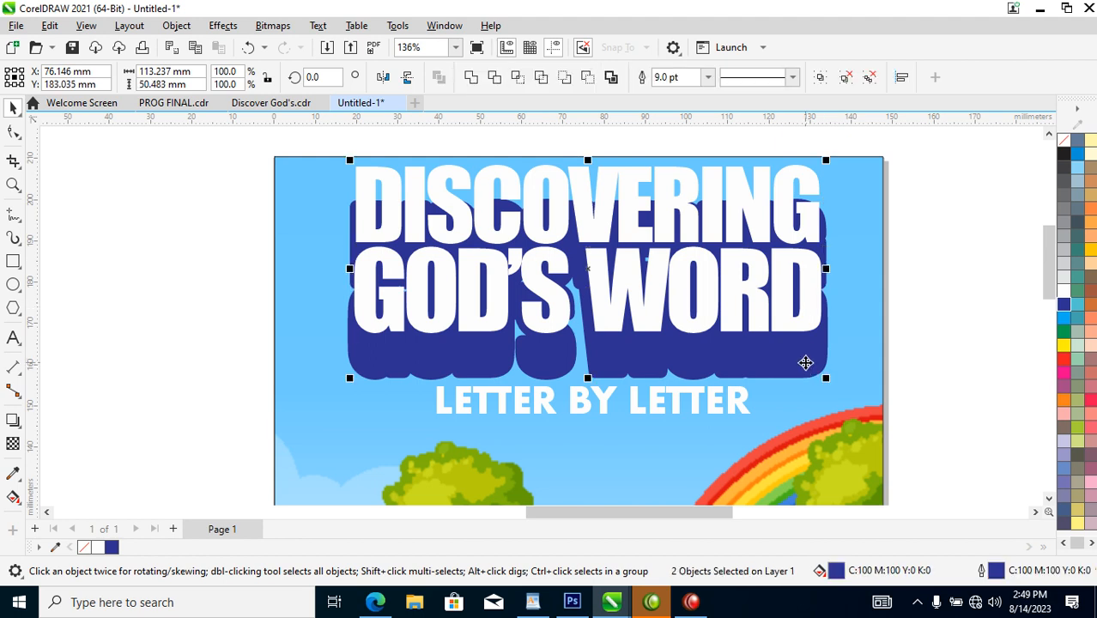
left_click(928, 274)
scroll(842, 298, "down", 2)
key("z")
left_click_drag(490, 220, 865, 364)
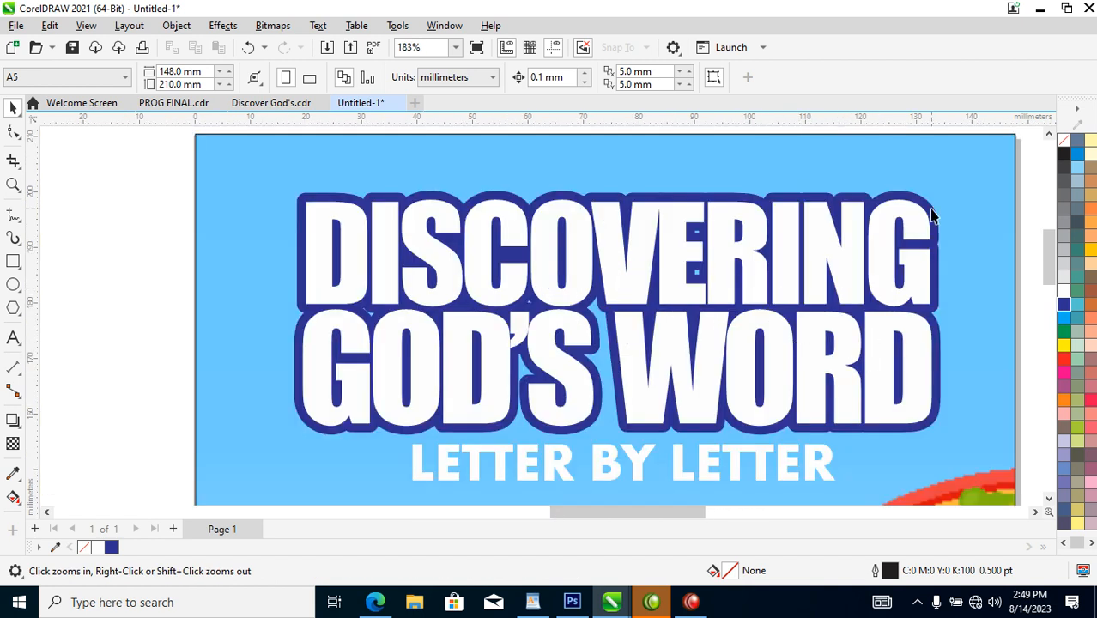
Step: Set the outline width of the blue title group to 15 pt
left_click(932, 207)
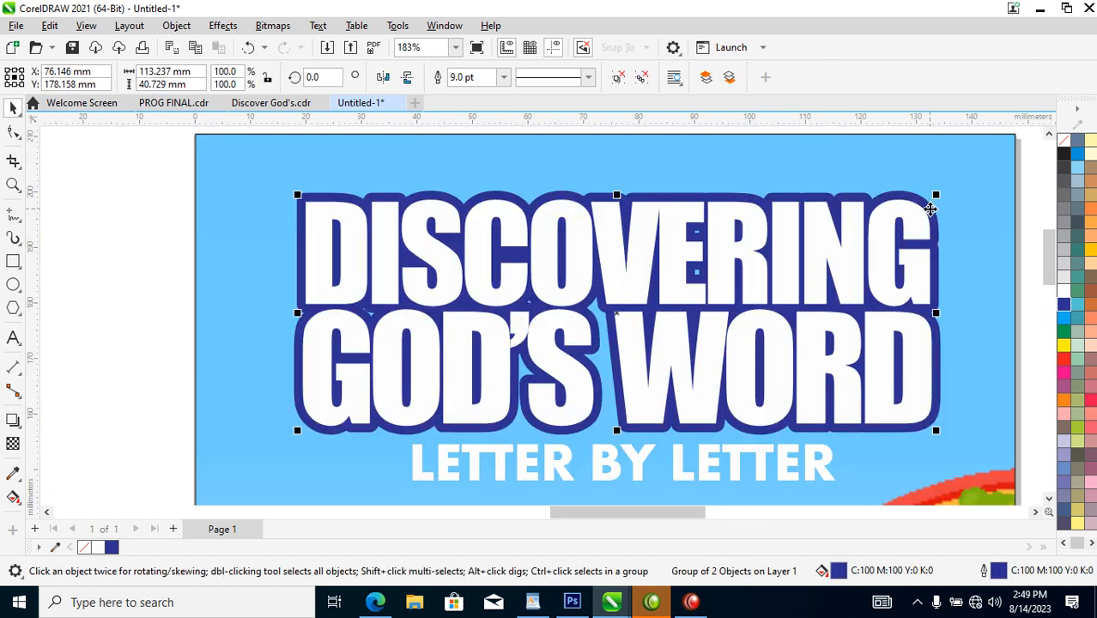
key("F12")
type("1")
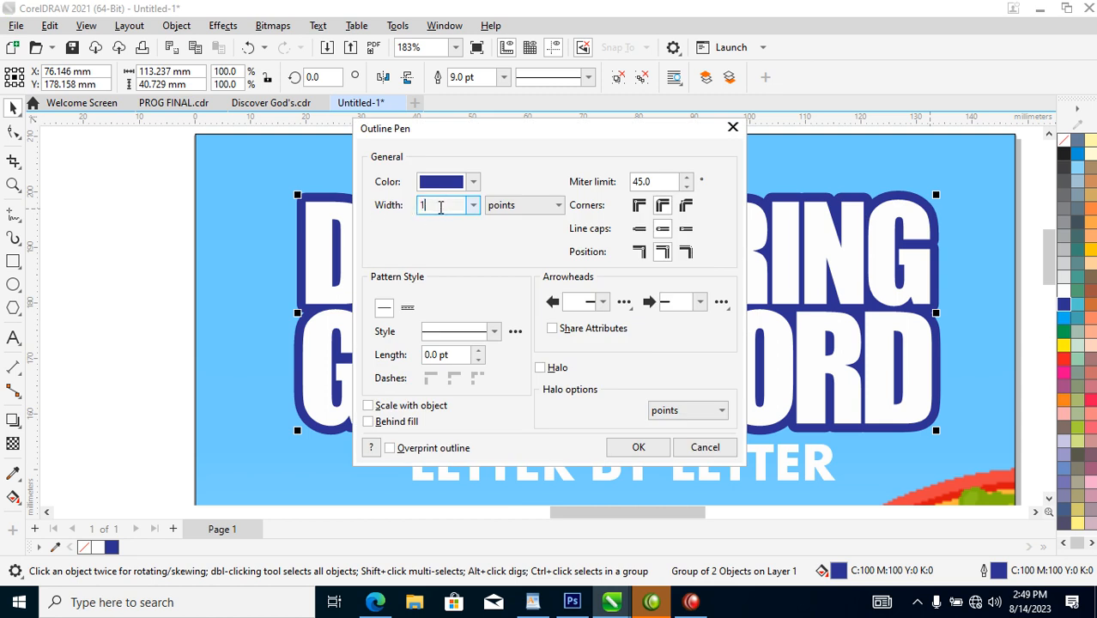
type("5")
key("Return")
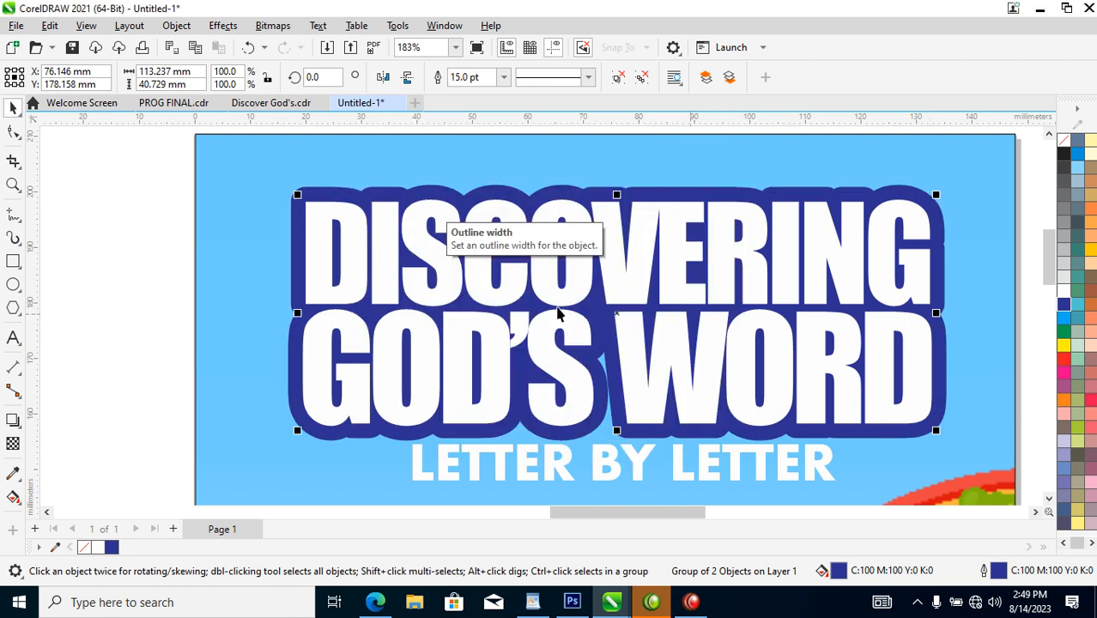
Step: Add a drop shadow to the white title group, cast slightly down and to the right
left_click(936, 292)
left_click(924, 277)
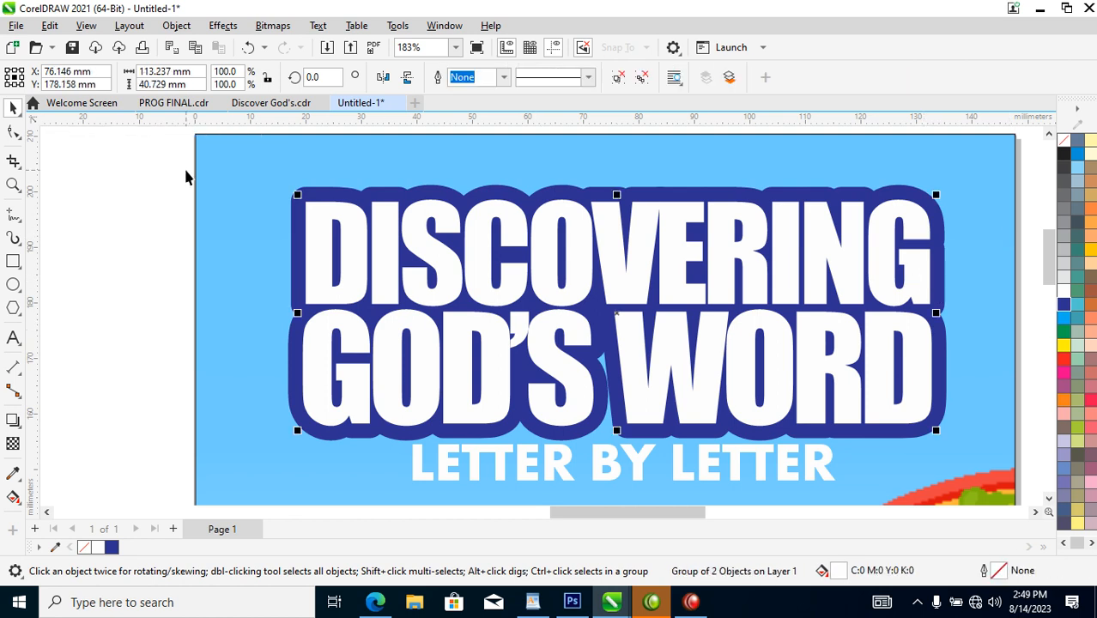
left_click(13, 421)
left_click_drag(618, 314, 687, 430)
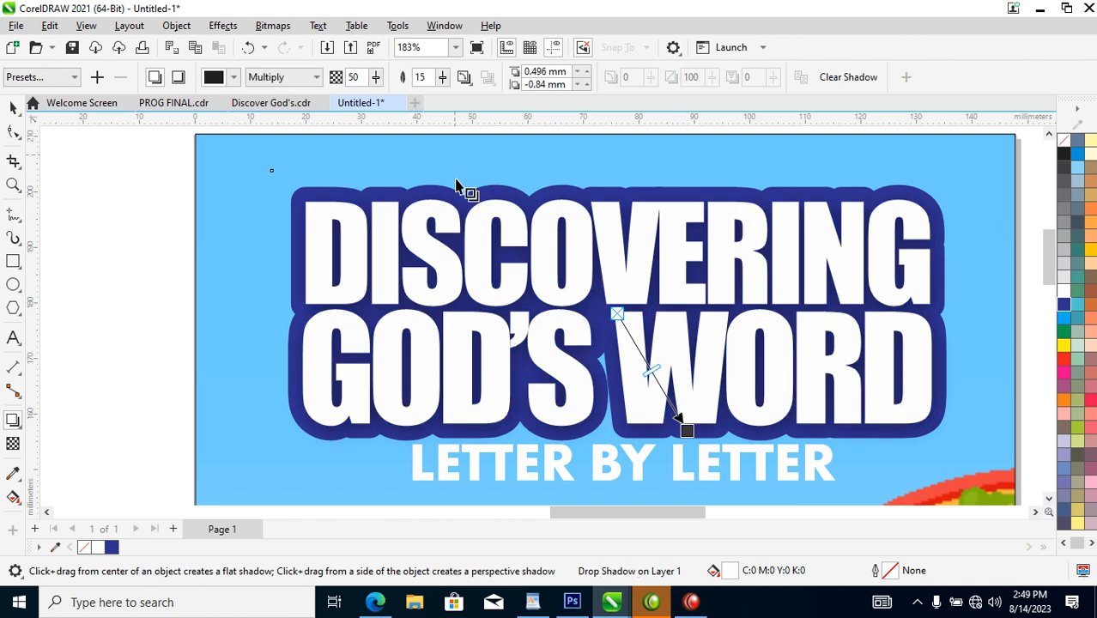
Step: Set the title's drop shadow opacity to 90 and its feathering to 4
double_click(352, 77)
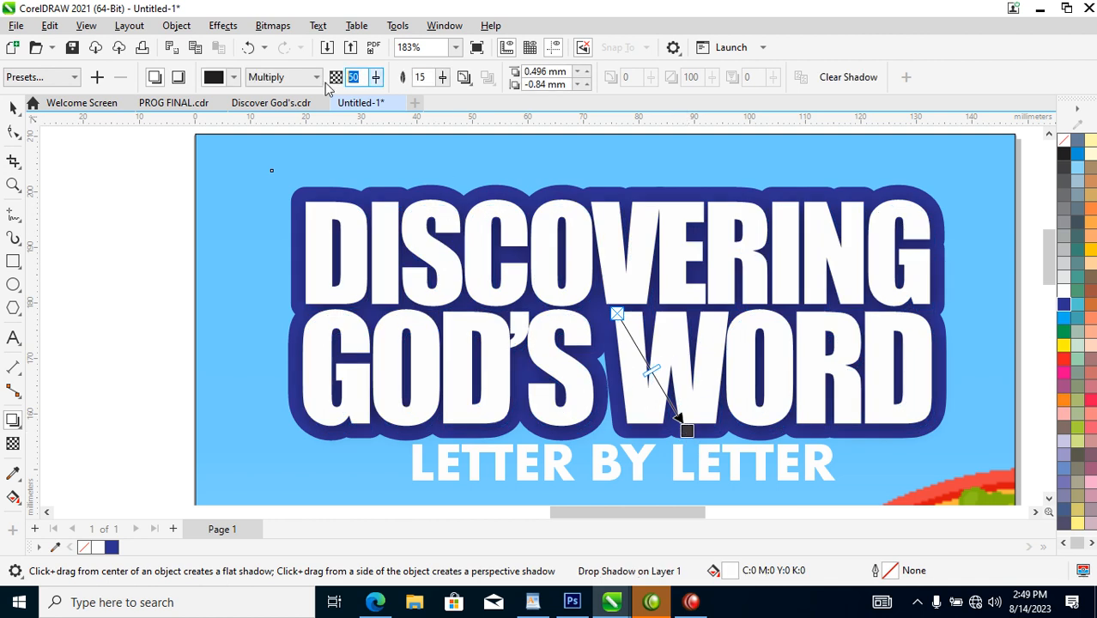
key("Return")
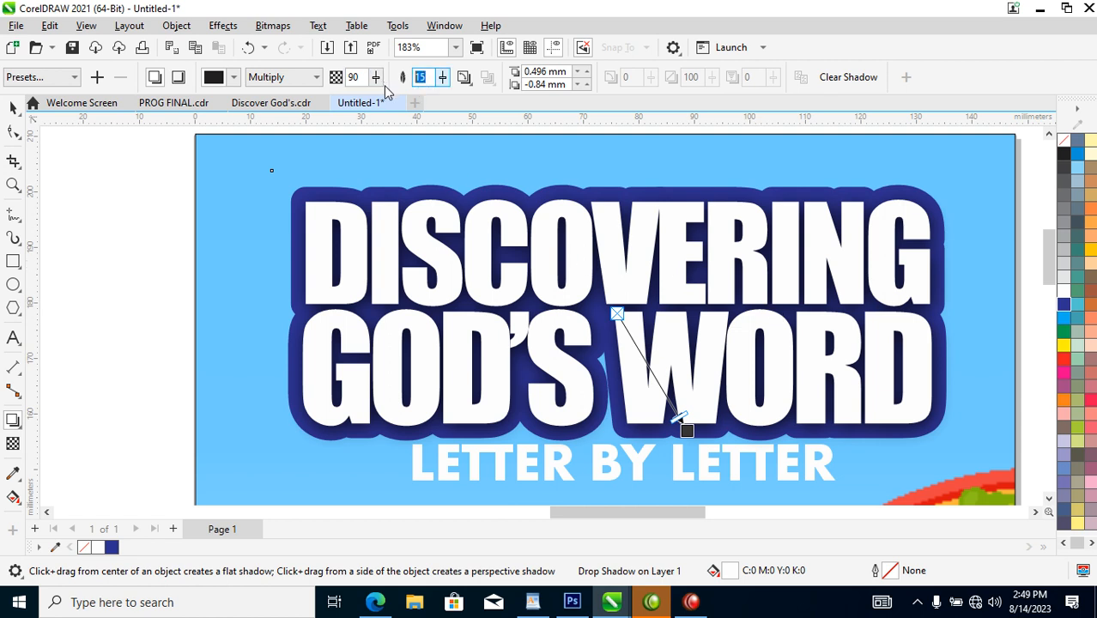
type("8")
key("Return")
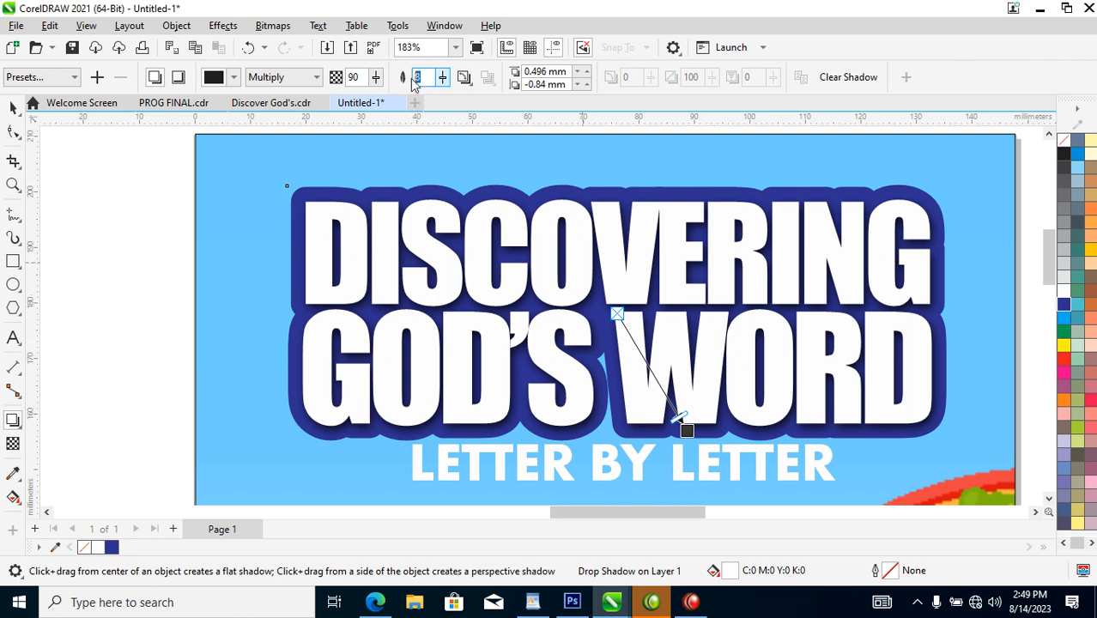
type("4")
key("Return")
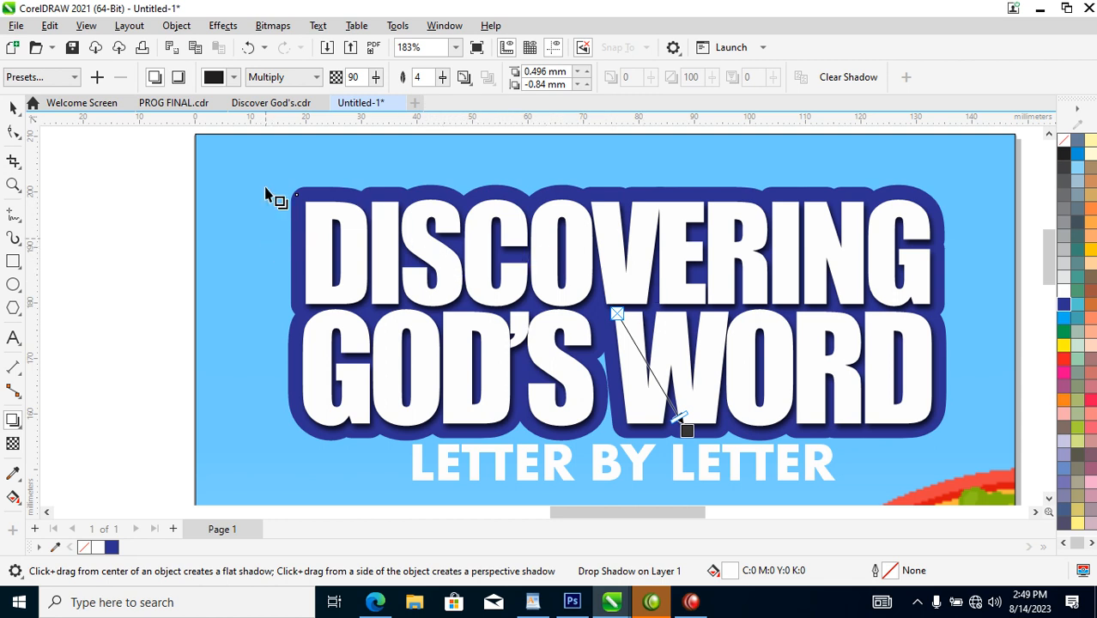
Step: Break the drop shadow apart from the white title group
left_click(176, 25)
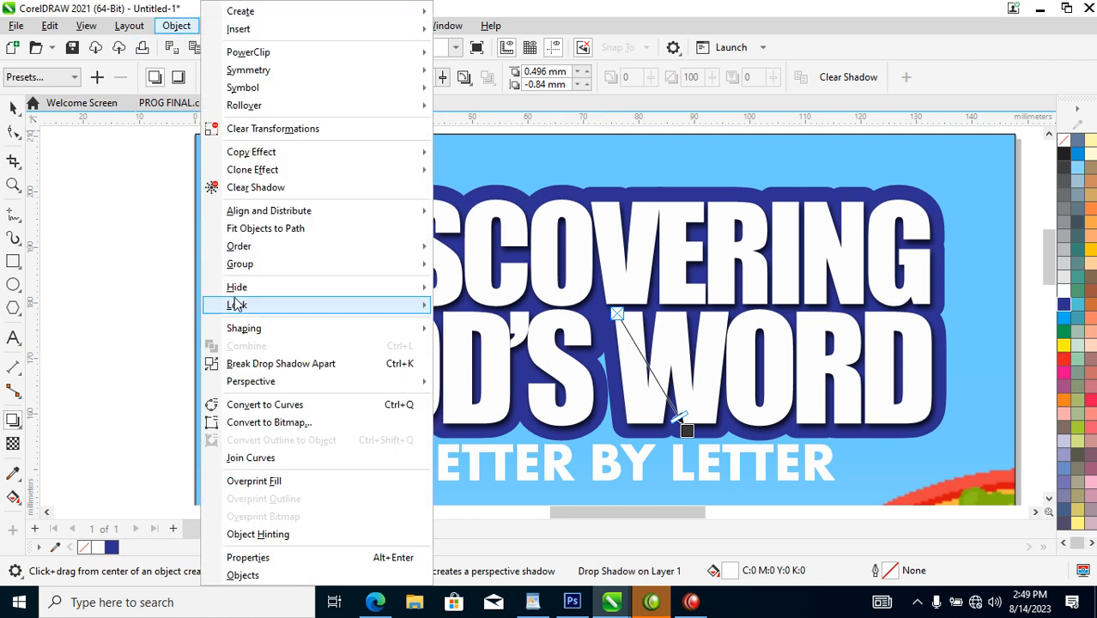
left_click(300, 368)
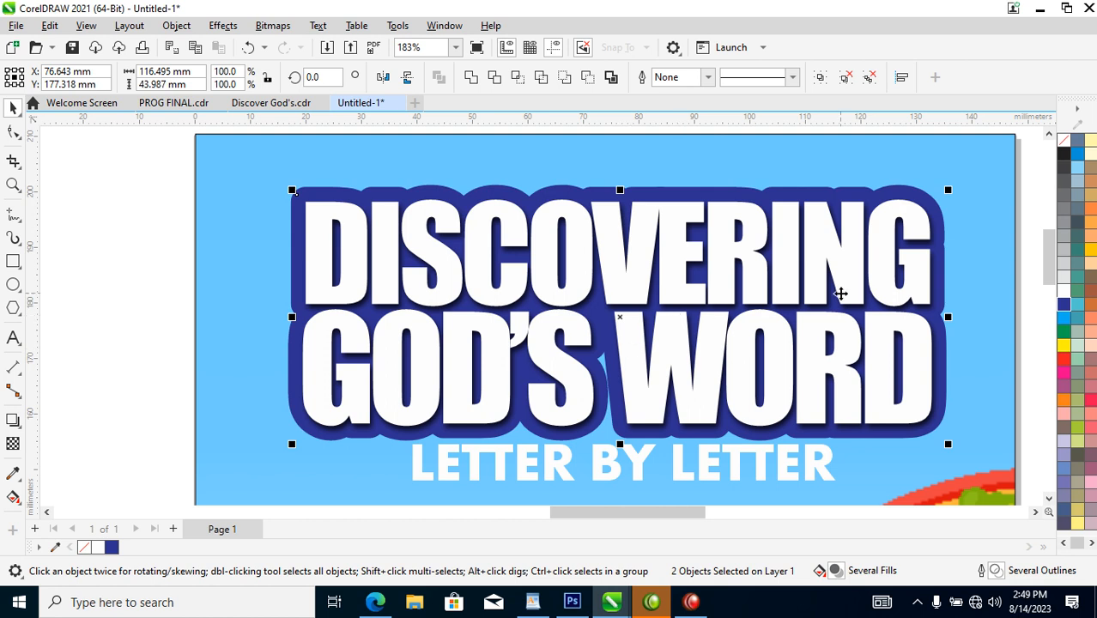
scroll(840, 290, "down", 5)
left_click_drag(578, 233, 924, 397)
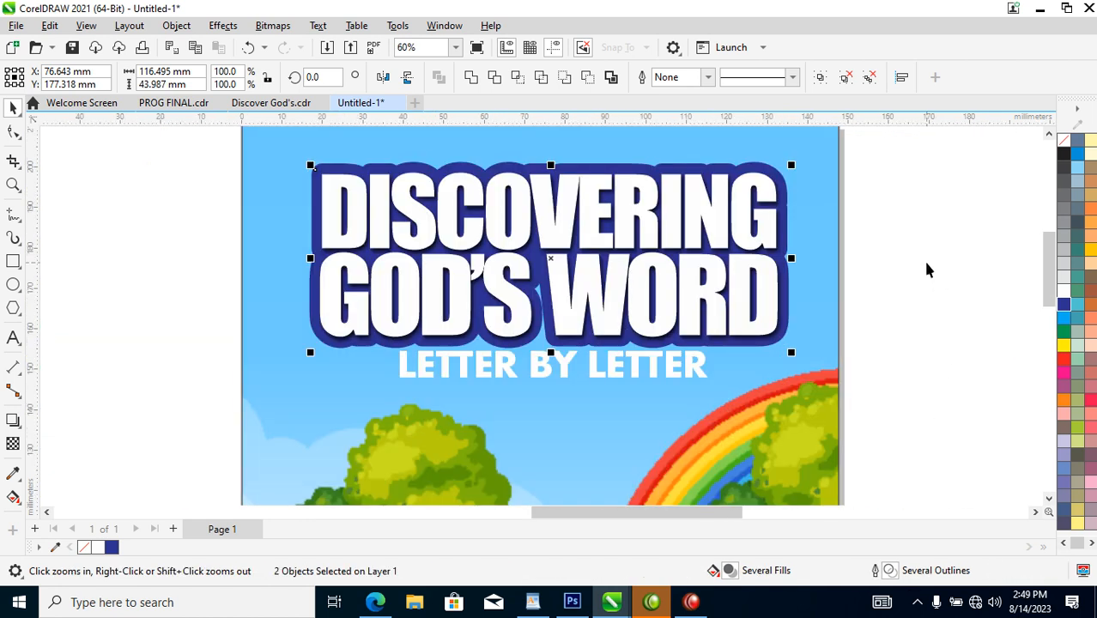
Step: Apply a vertical fountain fill to the word DISCOVERING, white at both ends with a grey colour stop near the middle
left_click(759, 232)
left_click(645, 83)
key("Escape")
left_click(764, 233)
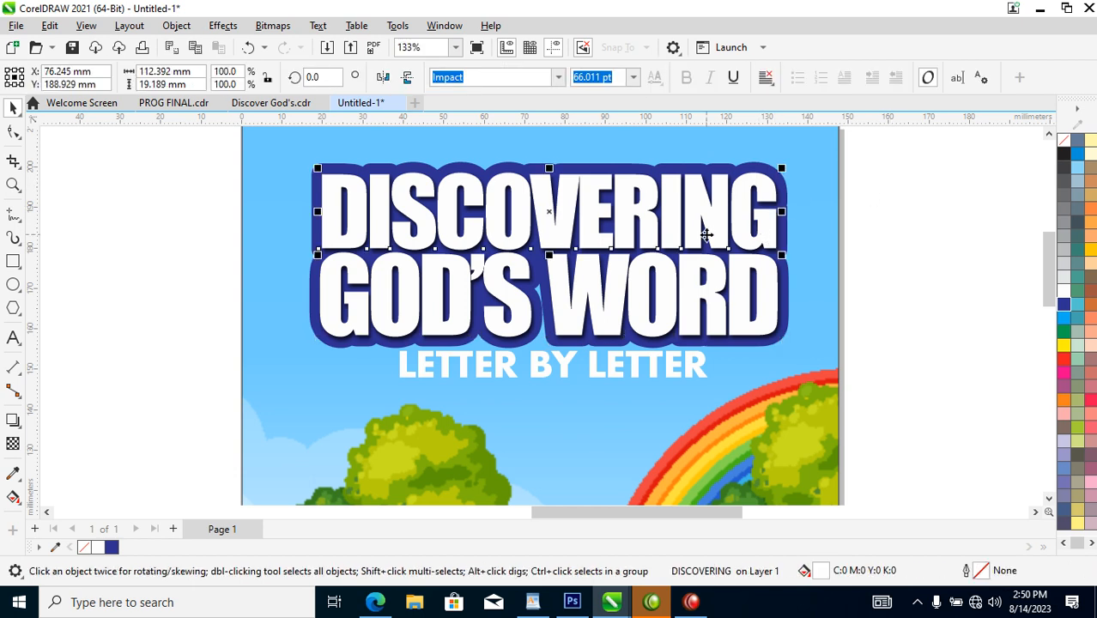
key("g")
left_click_drag(585, 179, 587, 238)
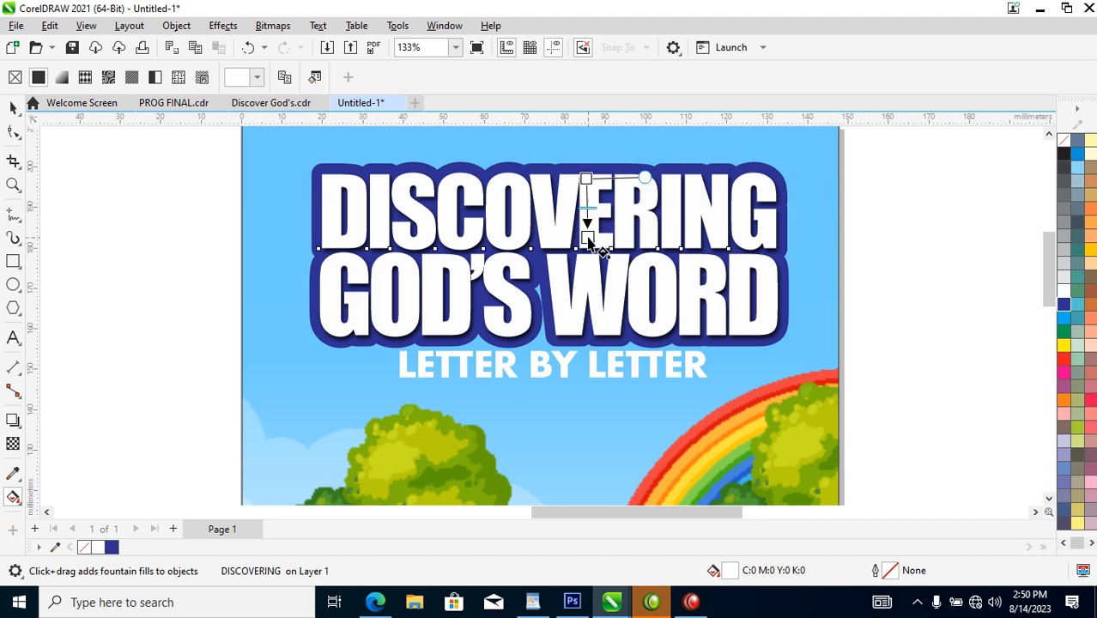
left_click(585, 201)
left_click_drag(585, 201, 586, 209)
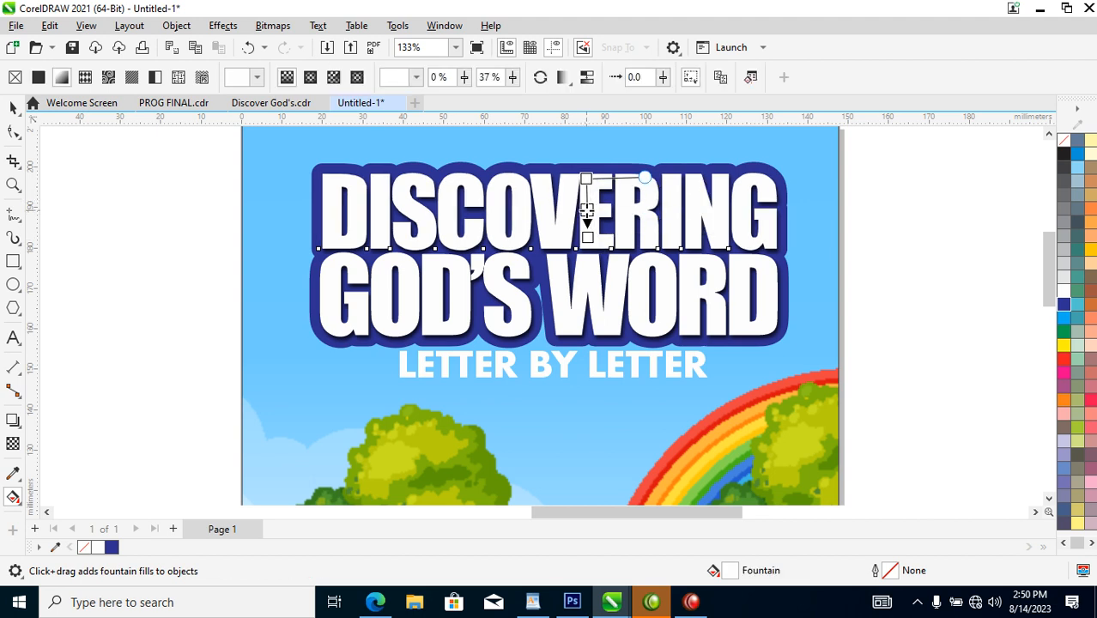
left_click(1066, 239)
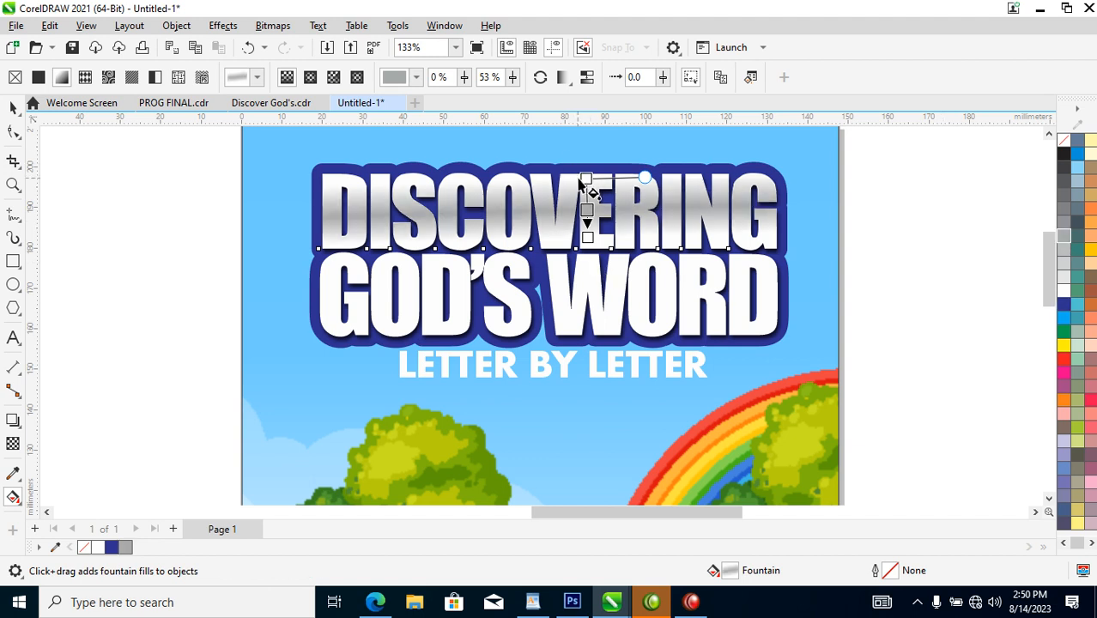
Step: Tighten DISCOVERING's gradient into a narrower grey band by lowering its start point and slightly raising its end point
left_click_drag(585, 177, 587, 200)
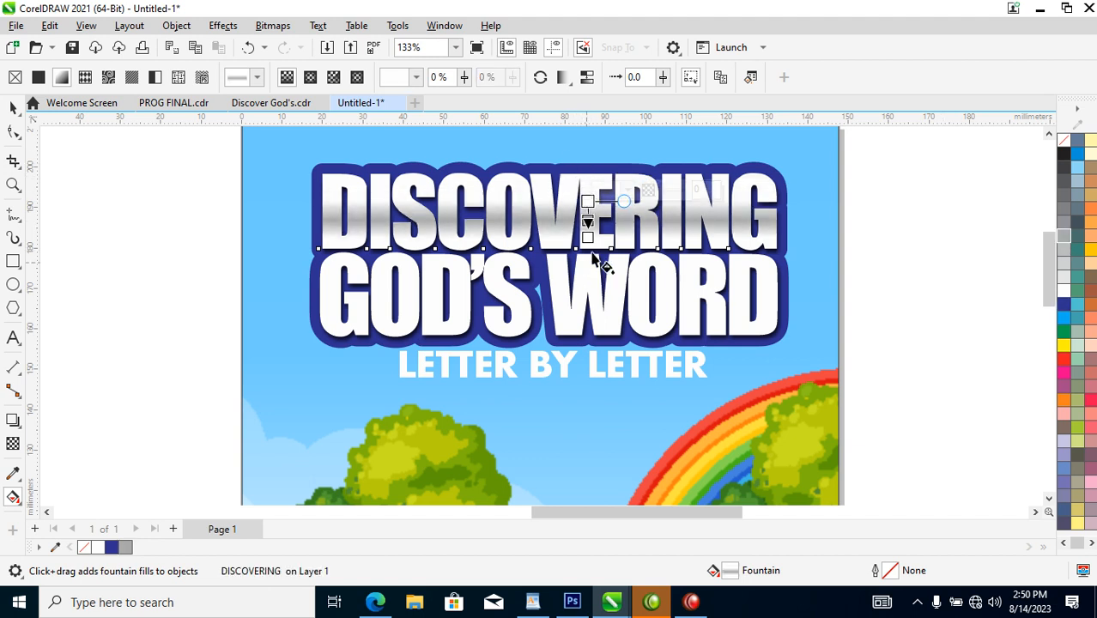
mouse_move(589, 239)
left_mouse_down()
mouse_move(593, 223)
mouse_move(589, 232)
left_mouse_up()
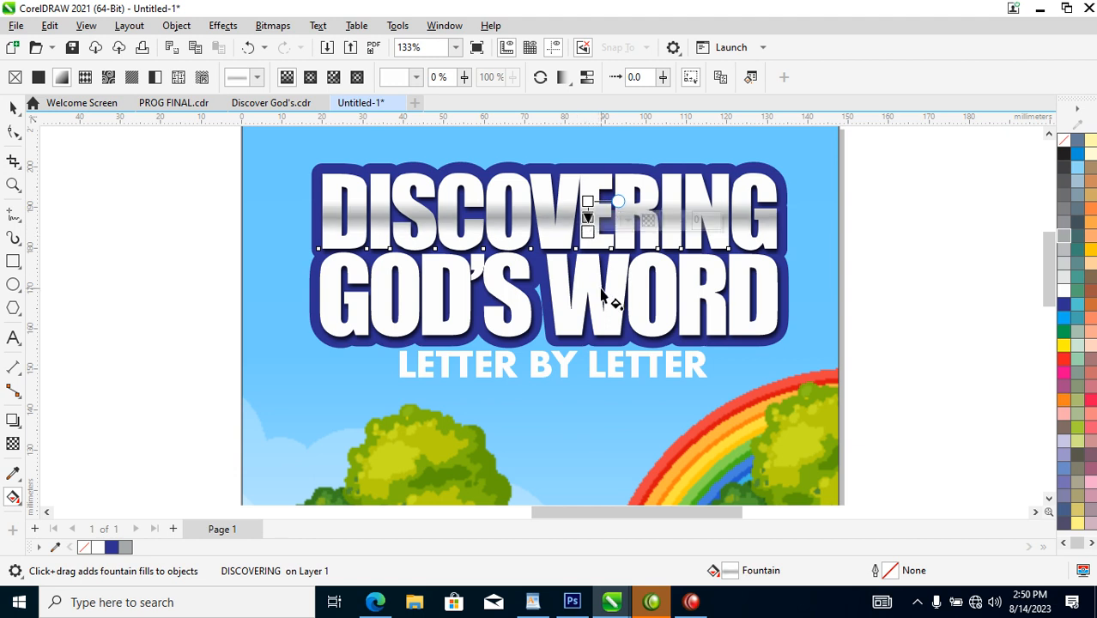
key("space")
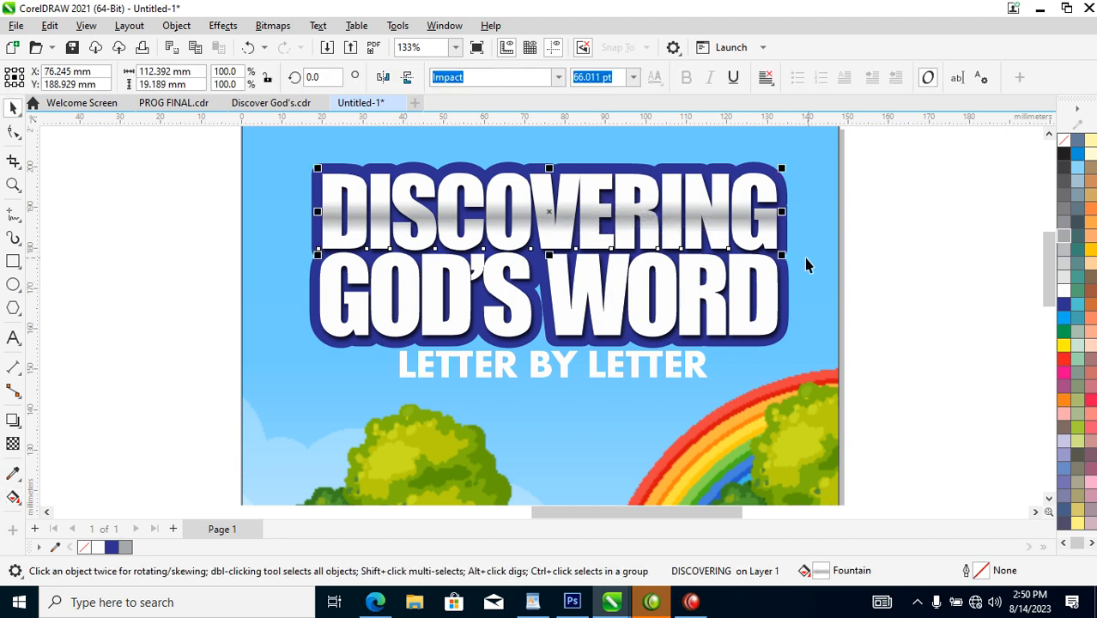
Step: Give the word DISCOVERING a white outline 1 pt wide
right_click(1065, 294)
left_click(1019, 302)
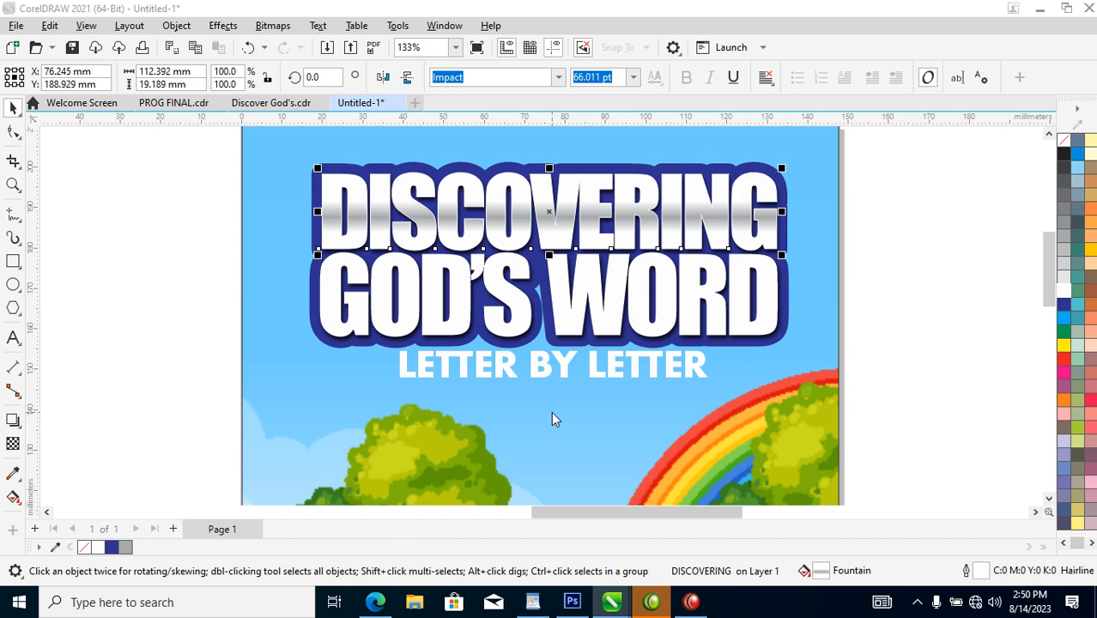
key("F12")
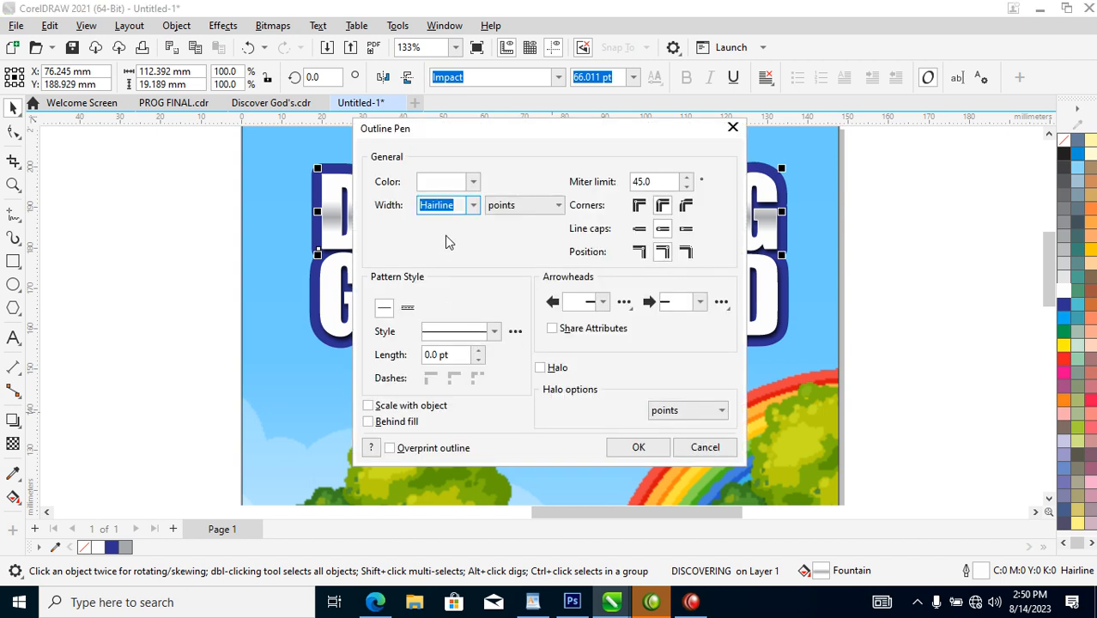
type("1")
left_click(645, 451)
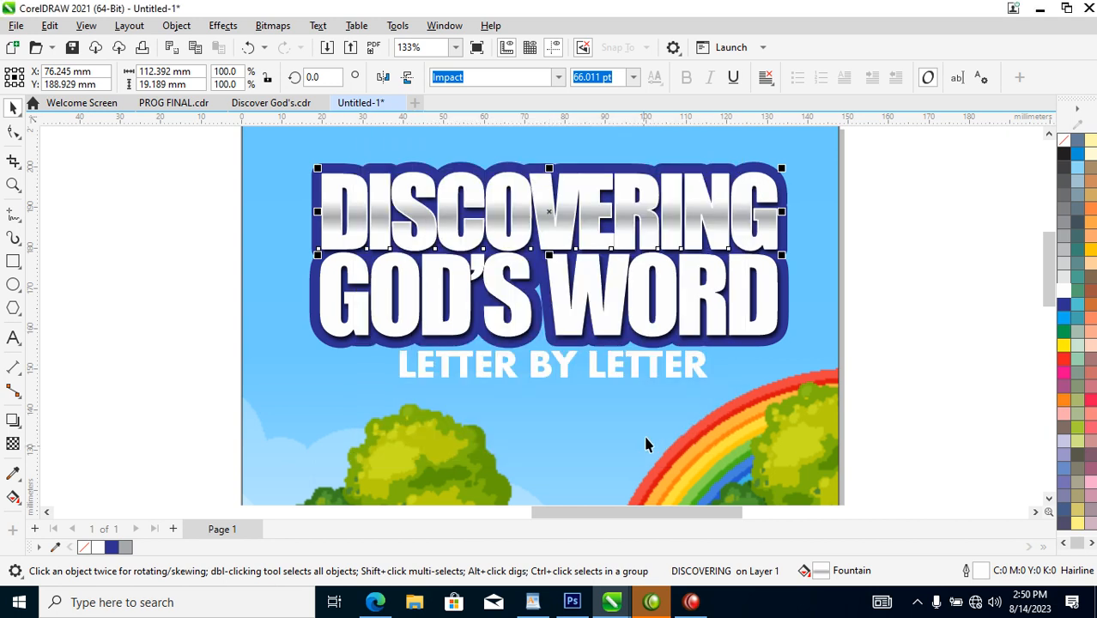
Step: Copy all properties of DISCOVERING onto GOD'S WORD and stretch that line to about 113 mm wide and 20 mm high
left_click_drag(648, 207, 651, 271)
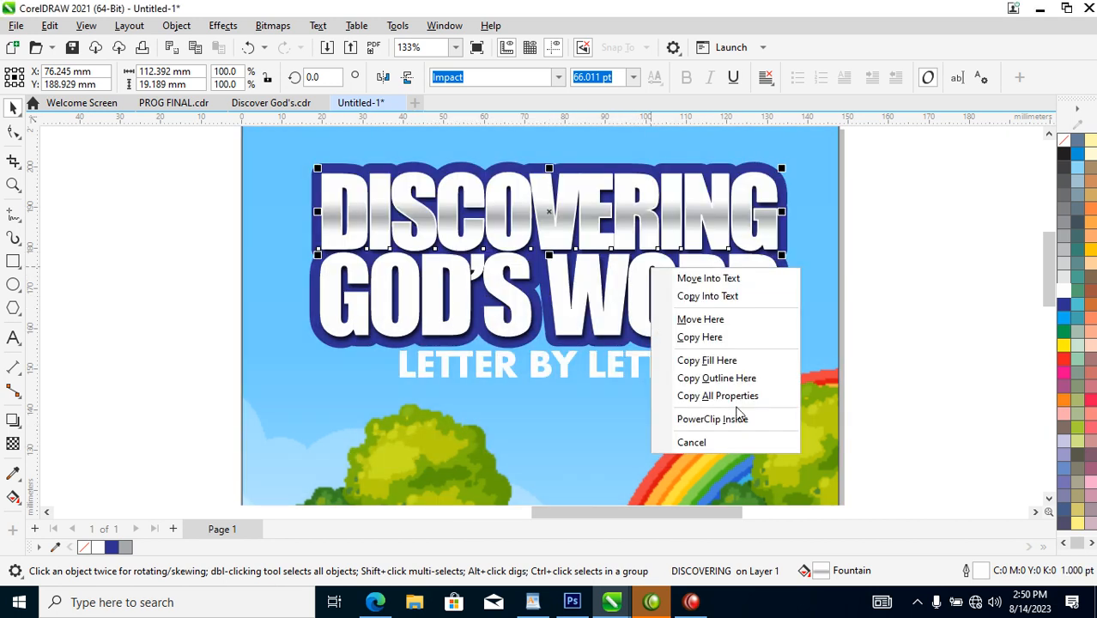
left_click(742, 396)
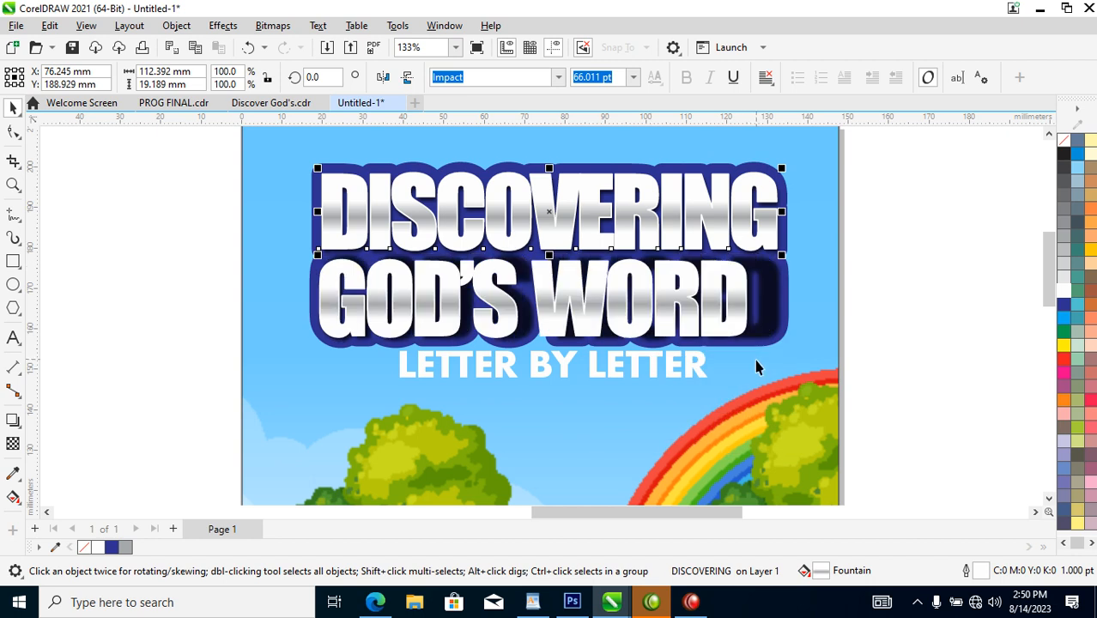
left_click(727, 295)
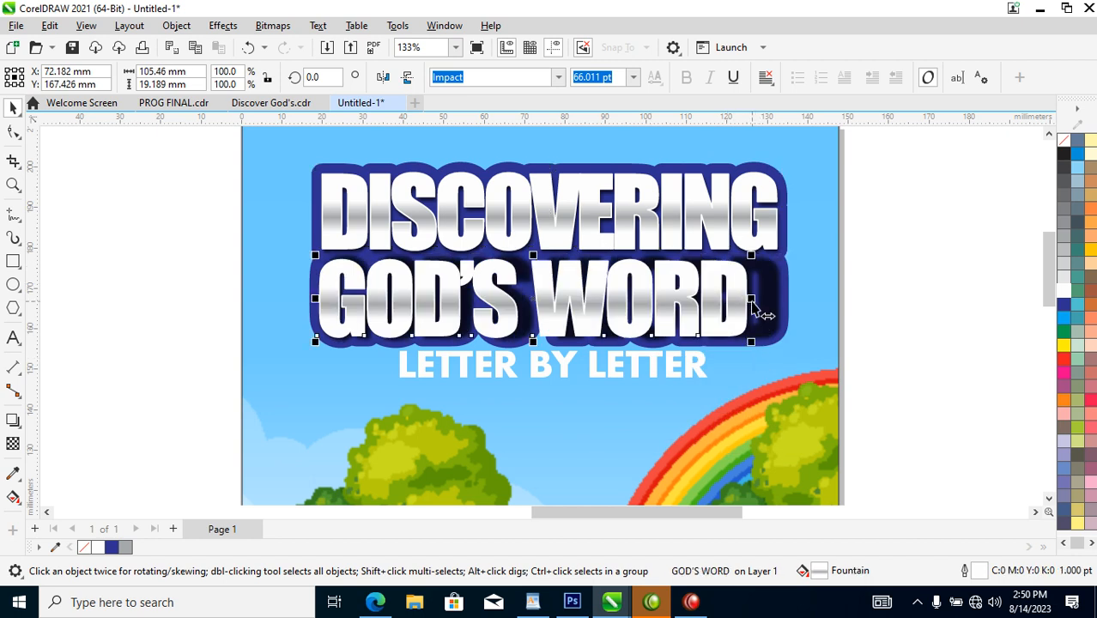
left_click_drag(764, 306, 789, 316)
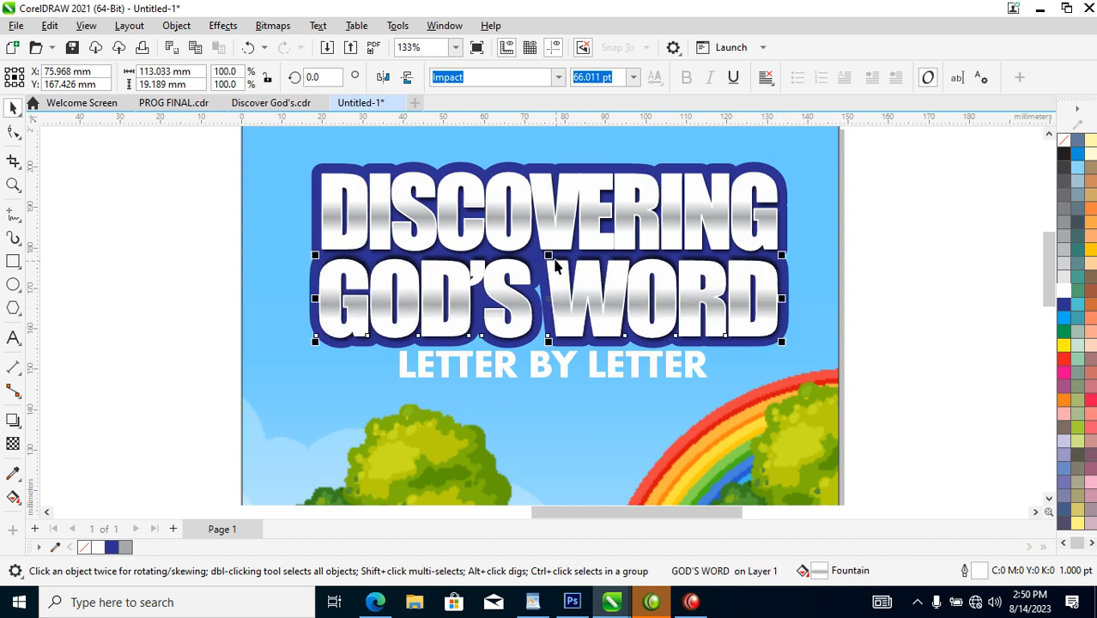
left_click_drag(550, 255, 556, 258)
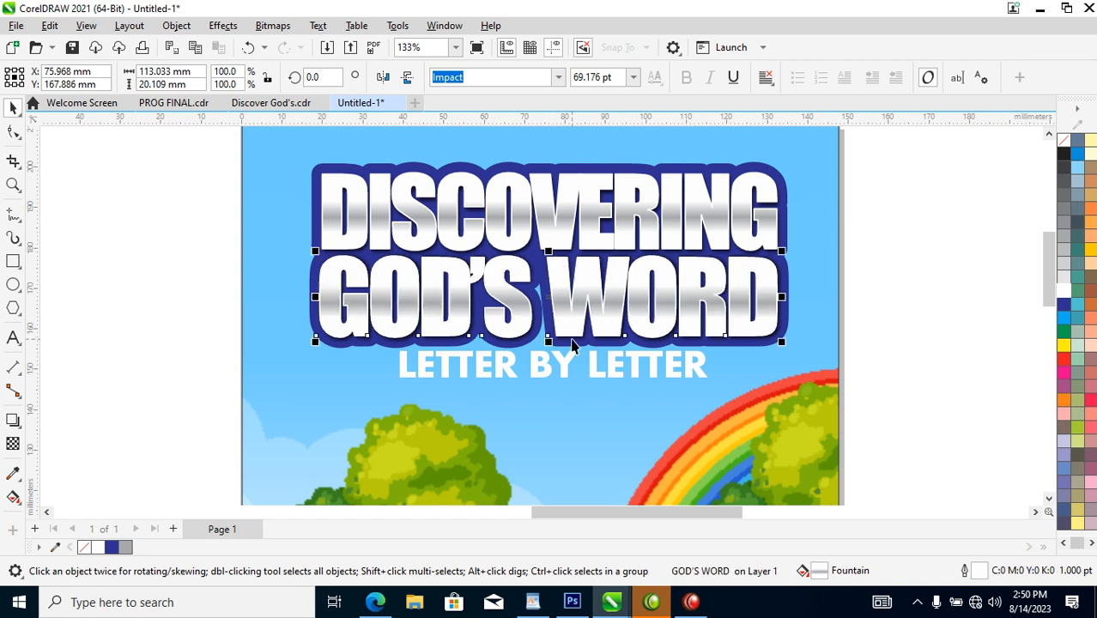
Step: Draw a rectangle about 86 by 31 mm over the LETTER BY LETTER subtitle and fill it with the title's dark blue
scroll(576, 337, "down", 4)
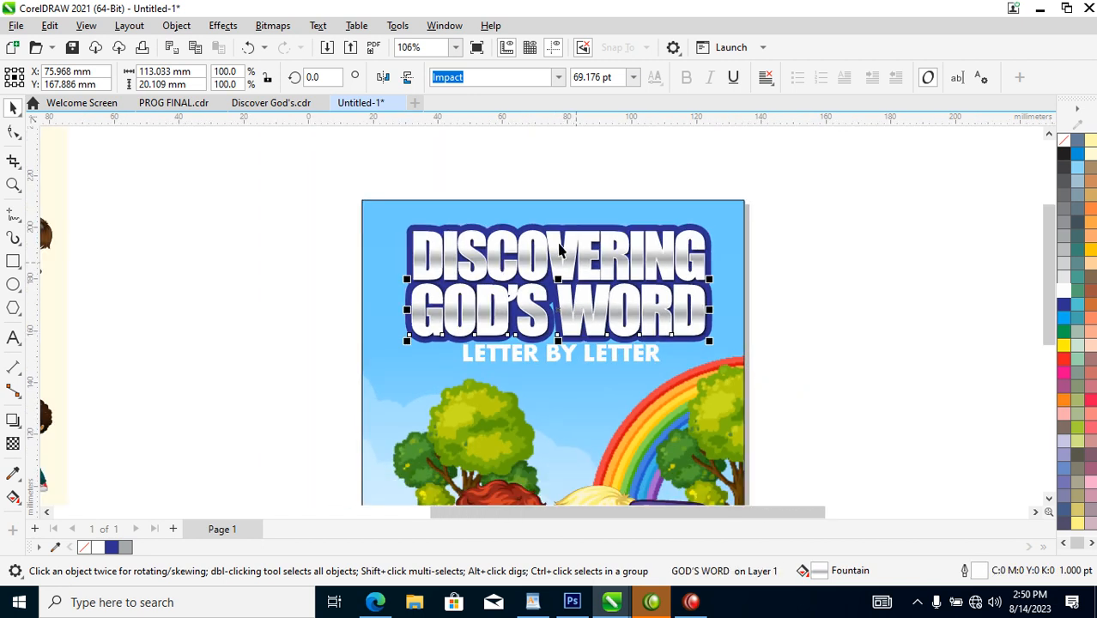
key("F2")
left_click_drag(368, 226, 704, 381)
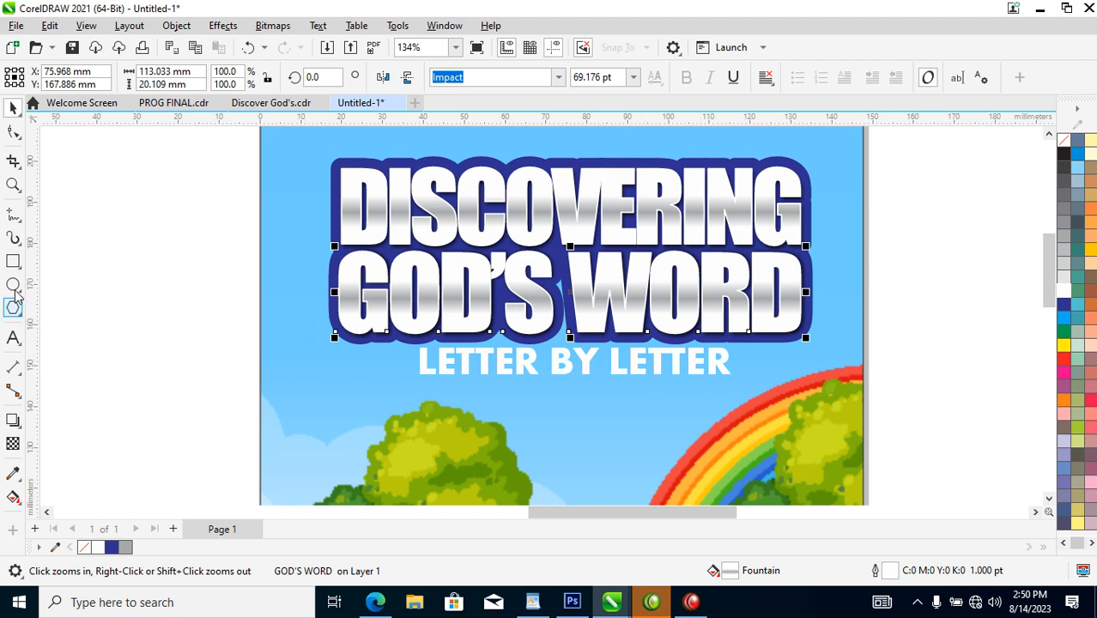
left_click(13, 261)
left_click_drag(396, 272, 752, 399)
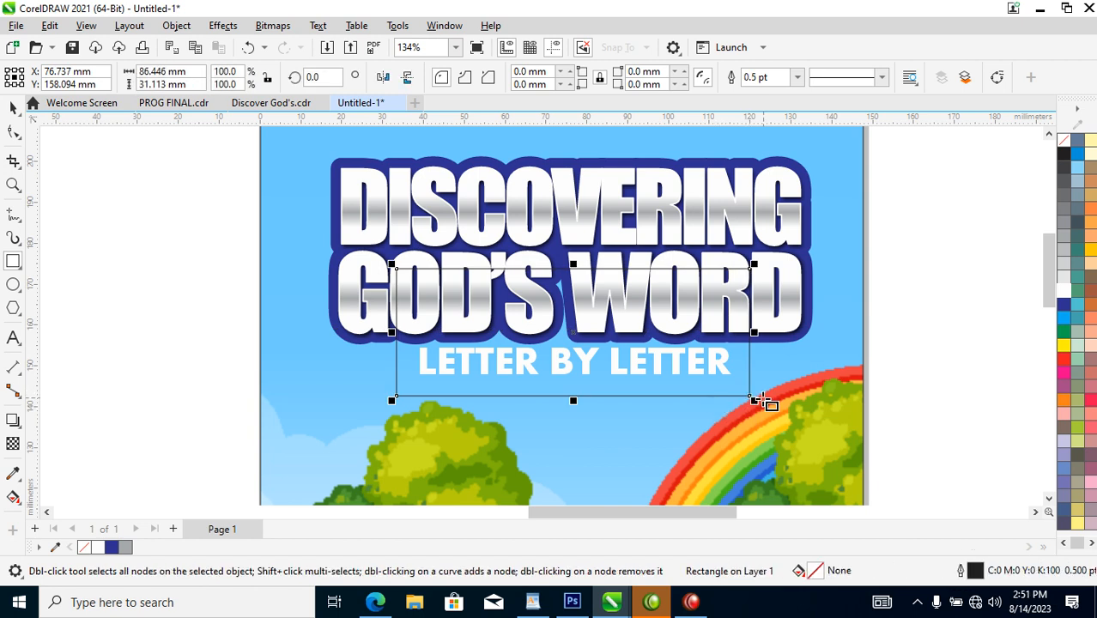
left_click(1065, 307)
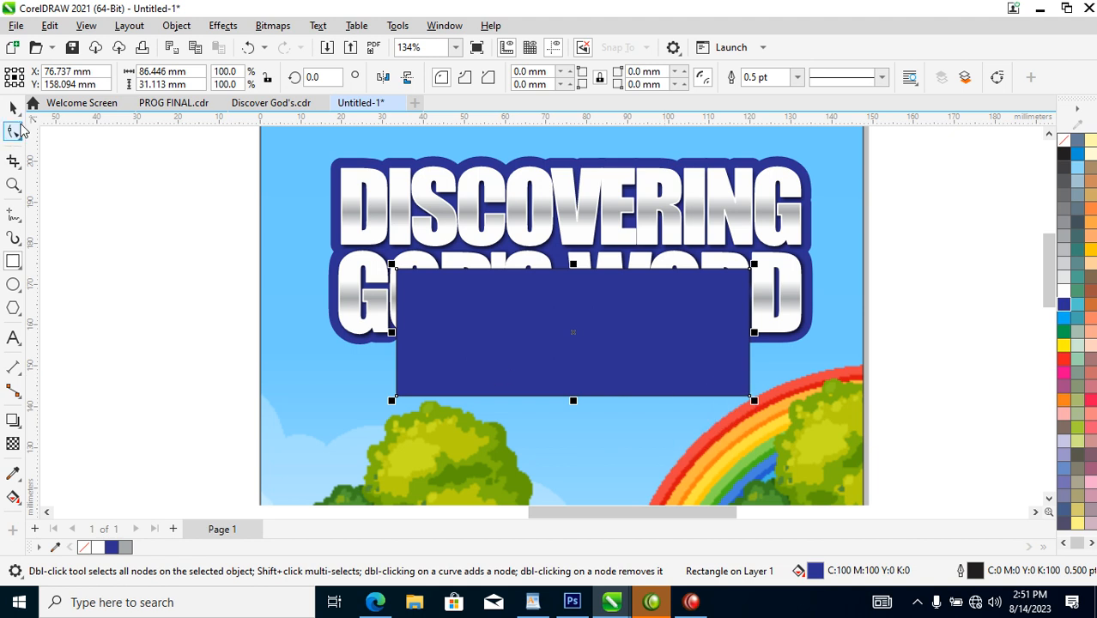
Step: Round the blue rectangle's corners to about 4.9 mm and order it behind the title words
left_click(14, 134)
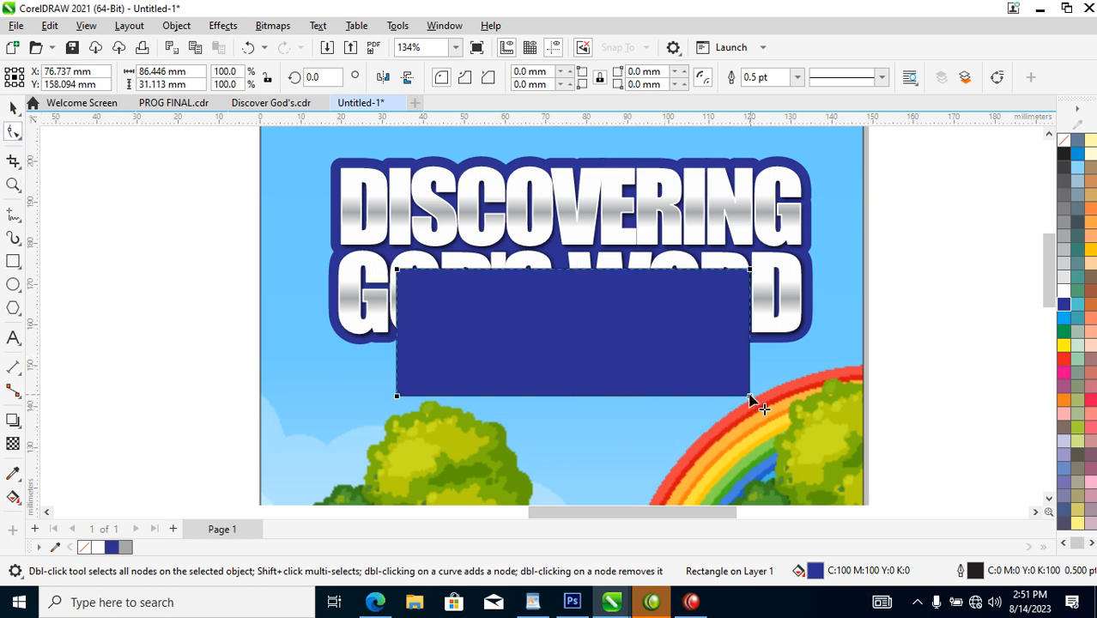
left_click_drag(749, 397, 744, 382)
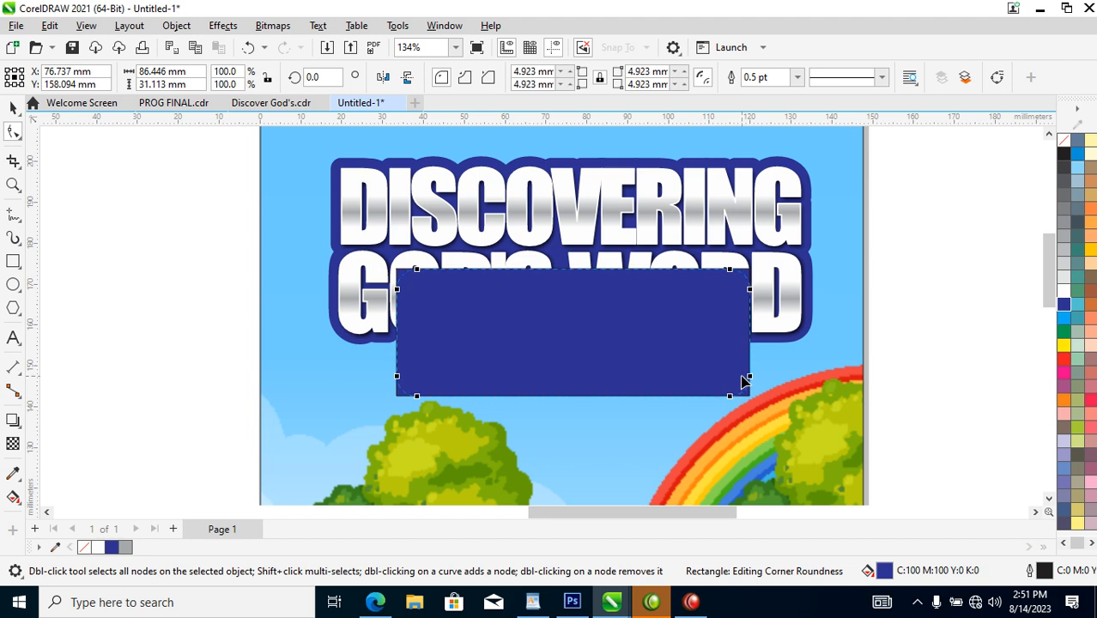
left_click_drag(743, 382, 744, 383)
key("space")
key("ctrl+Page_Down")
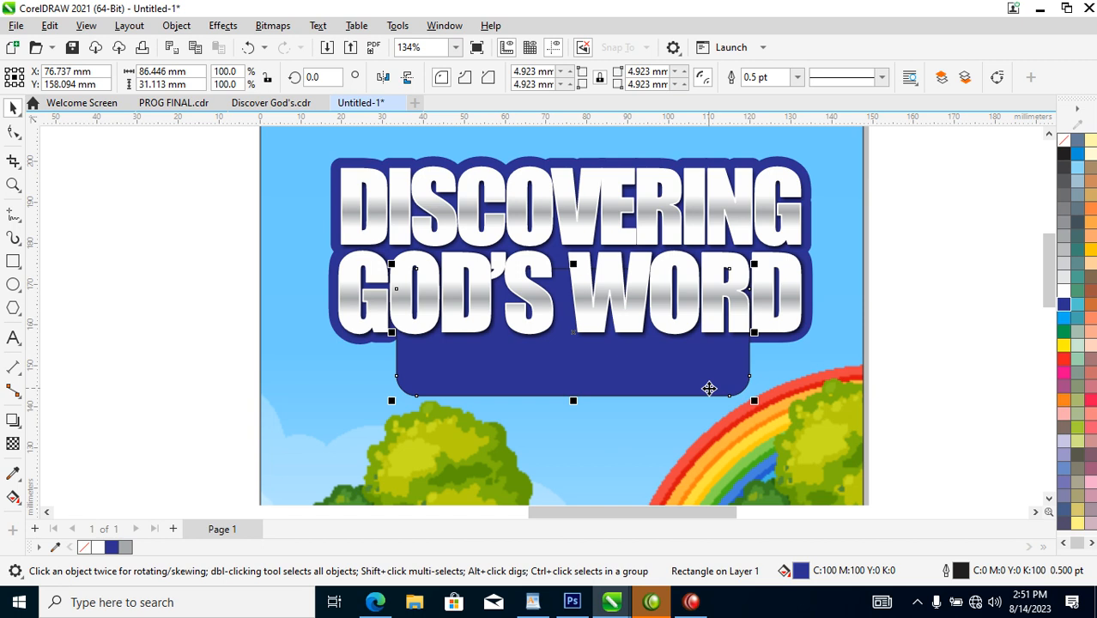
Step: Bring the LETTER BY LETTER subtitle in front of the blue rectangle and move it slightly down
left_click(617, 372)
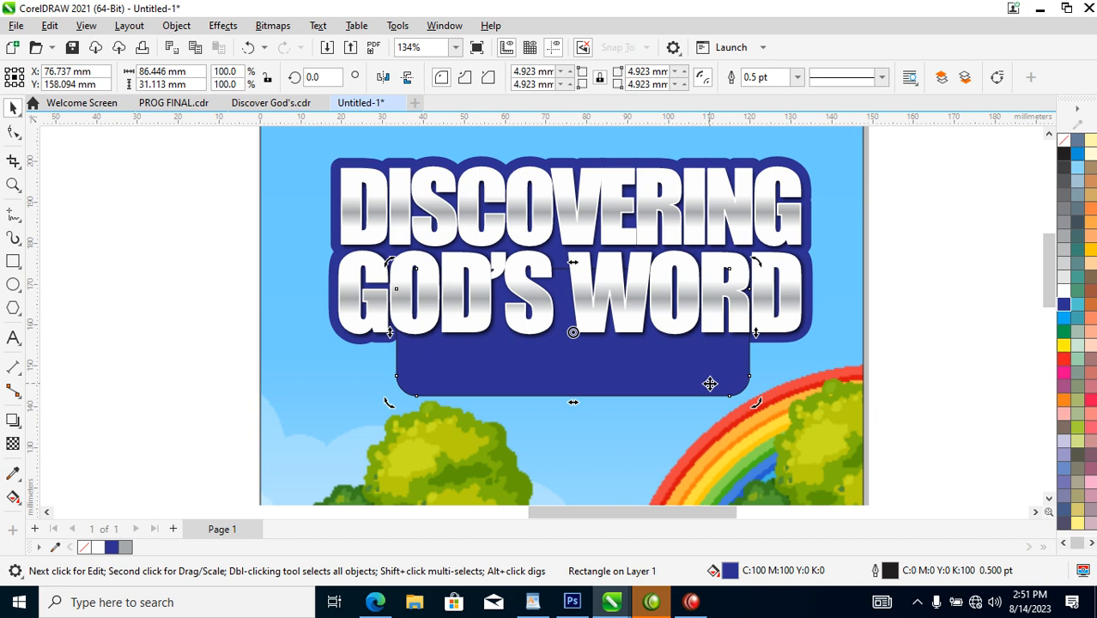
left_click_drag(371, 322, 766, 401)
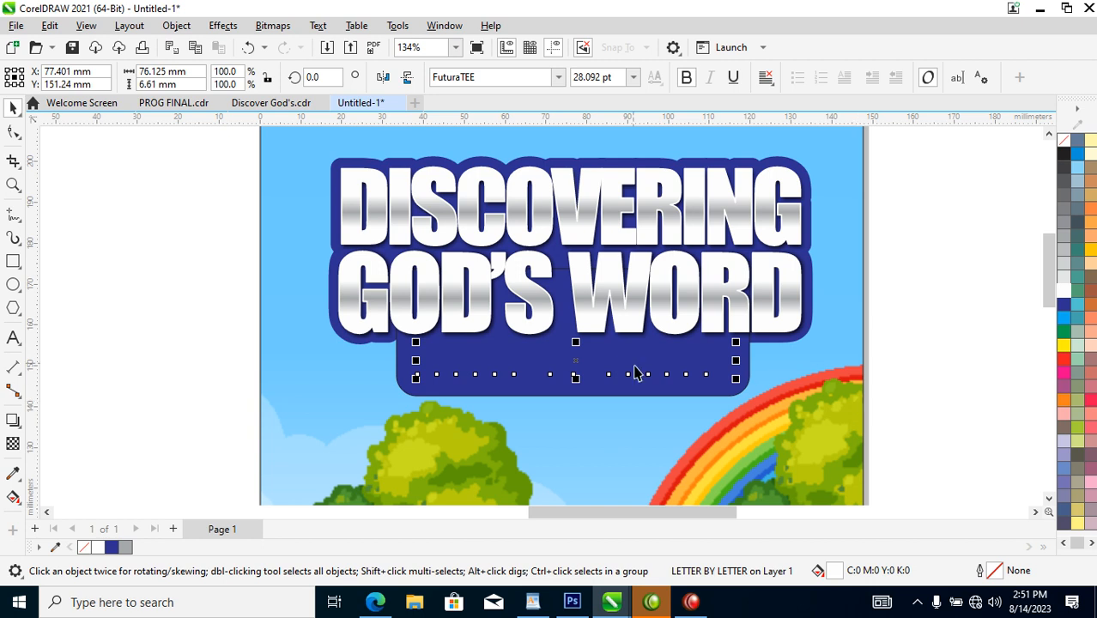
mouse_move(577, 361)
left_mouse_down()
mouse_move(876, 394)
mouse_move(893, 406)
mouse_move(625, 355)
mouse_move(577, 364)
left_mouse_up()
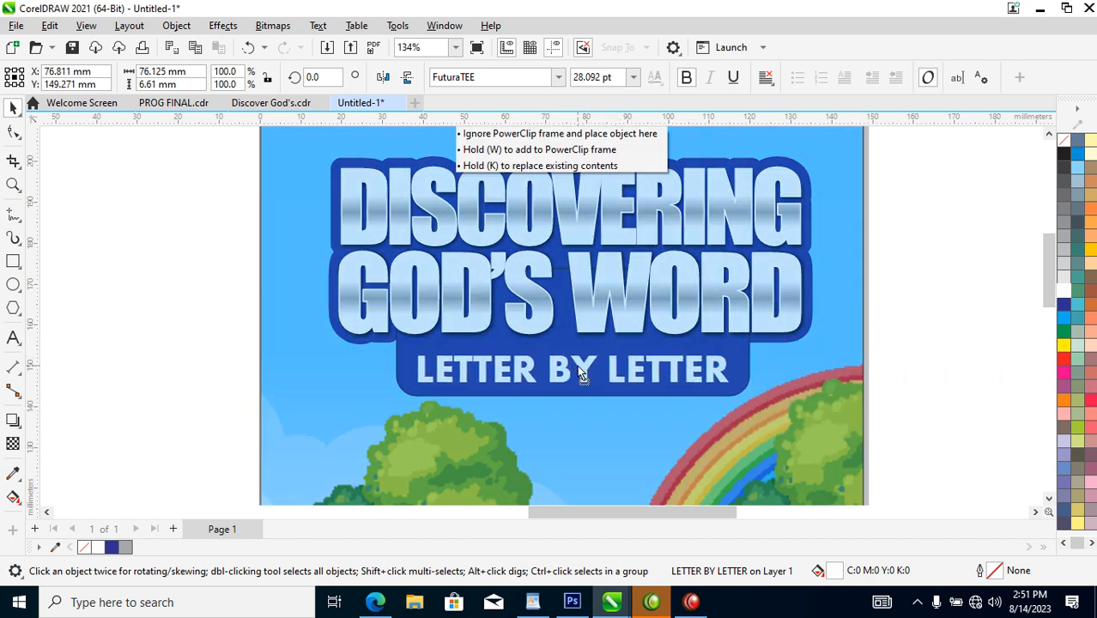
right_click(577, 364)
left_click(853, 422)
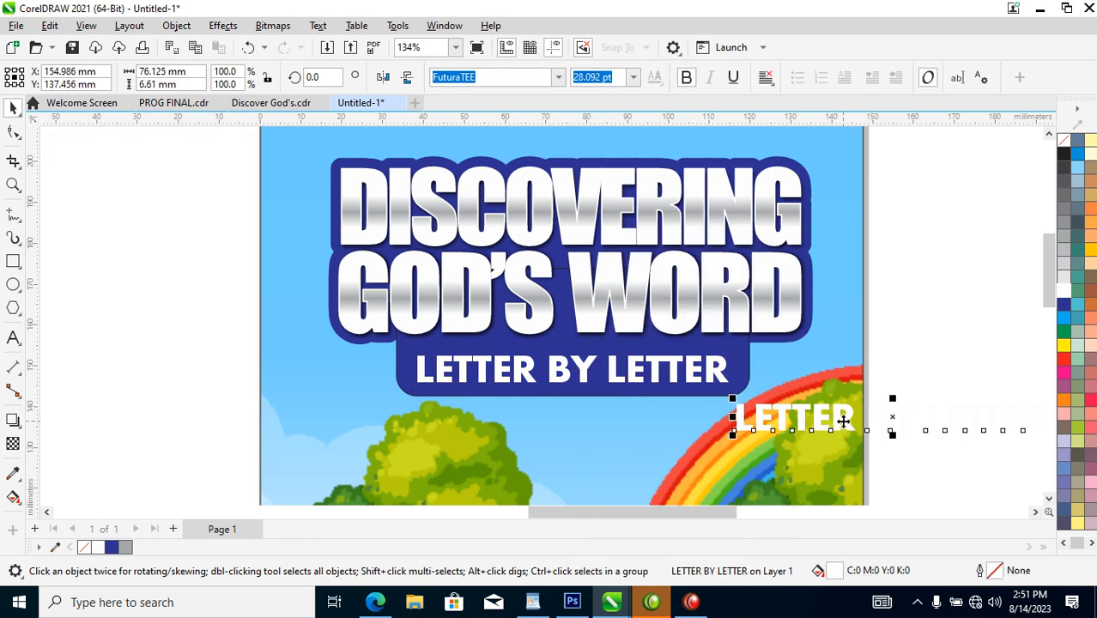
key("Delete")
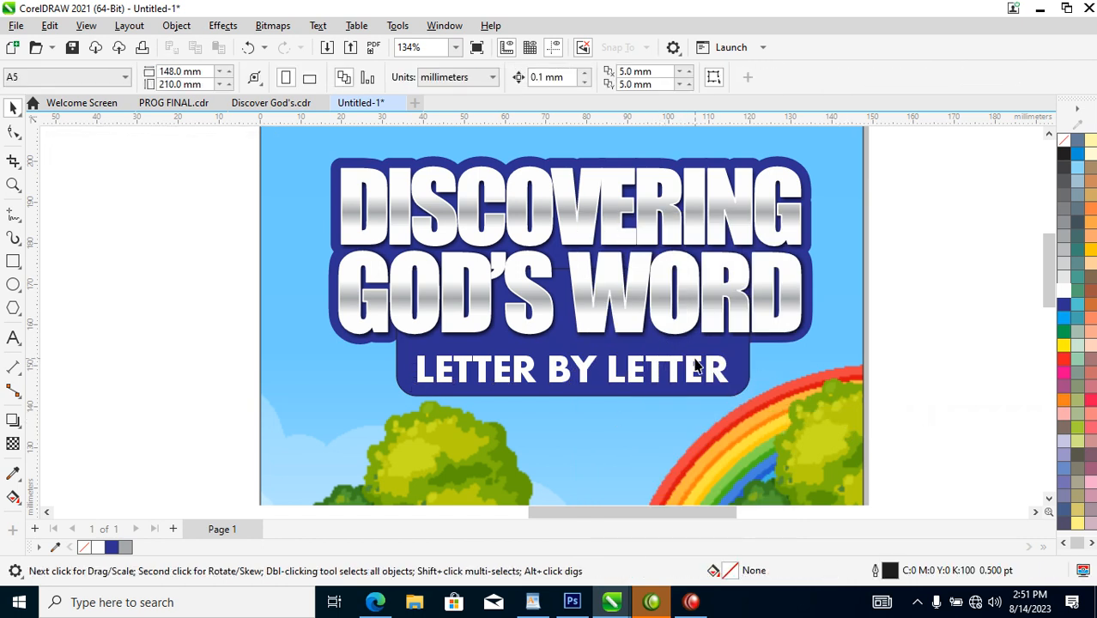
Step: Position the LETTER BY LETTER subtitle just beneath GOD'S WORD and fill it with yellow tinted slightly green
left_click_drag(714, 377, 711, 360)
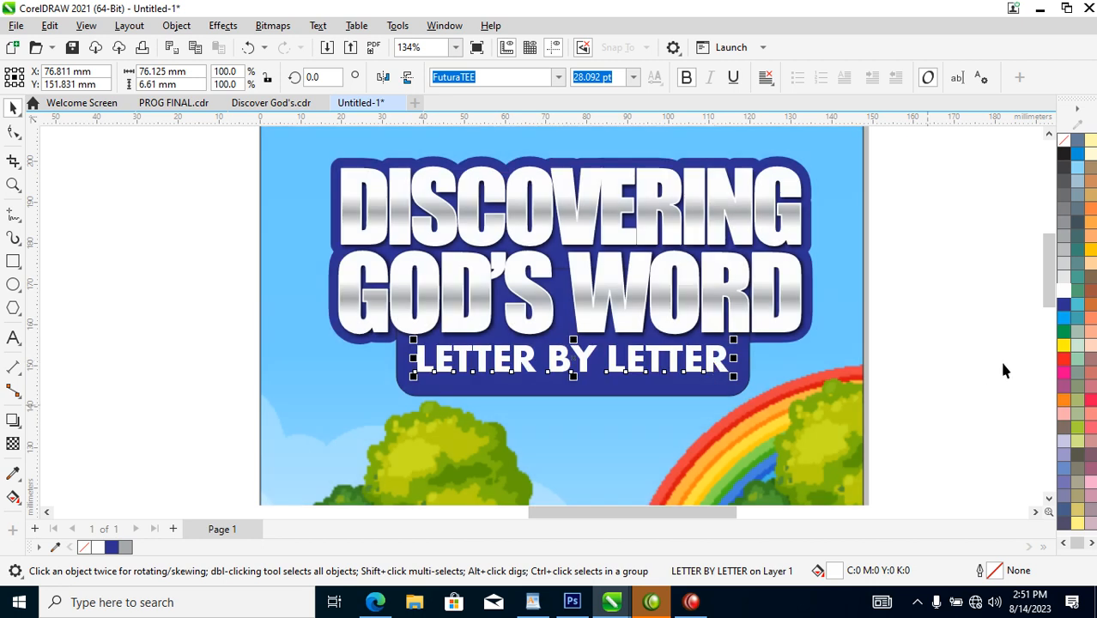
left_click(1064, 346)
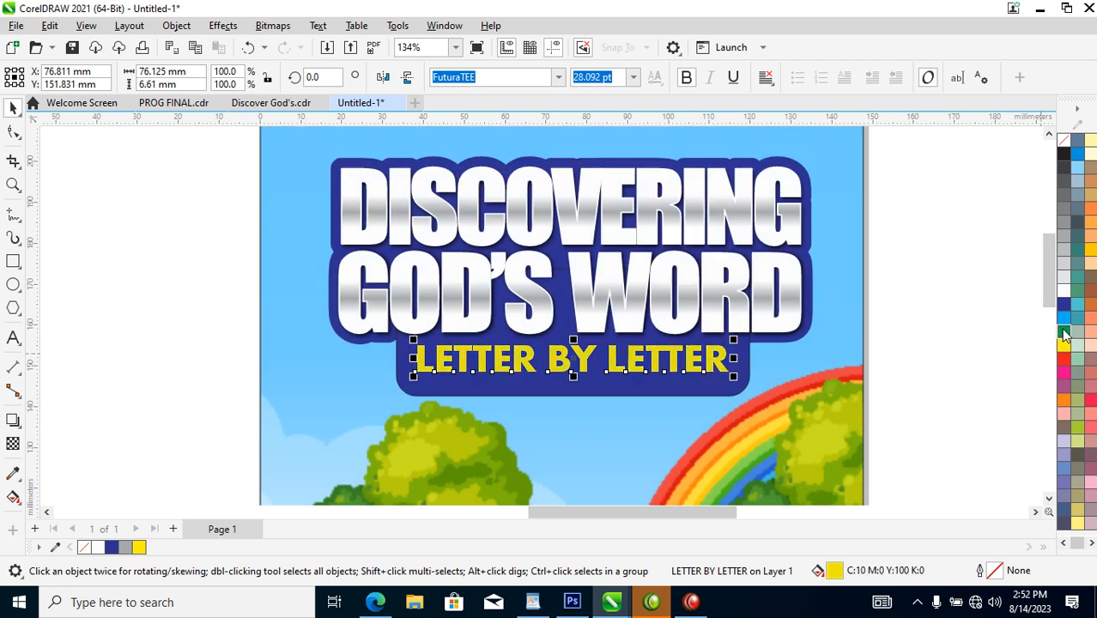
left_click(1064, 333, "ctrl")
left_click_drag(709, 358, 711, 370)
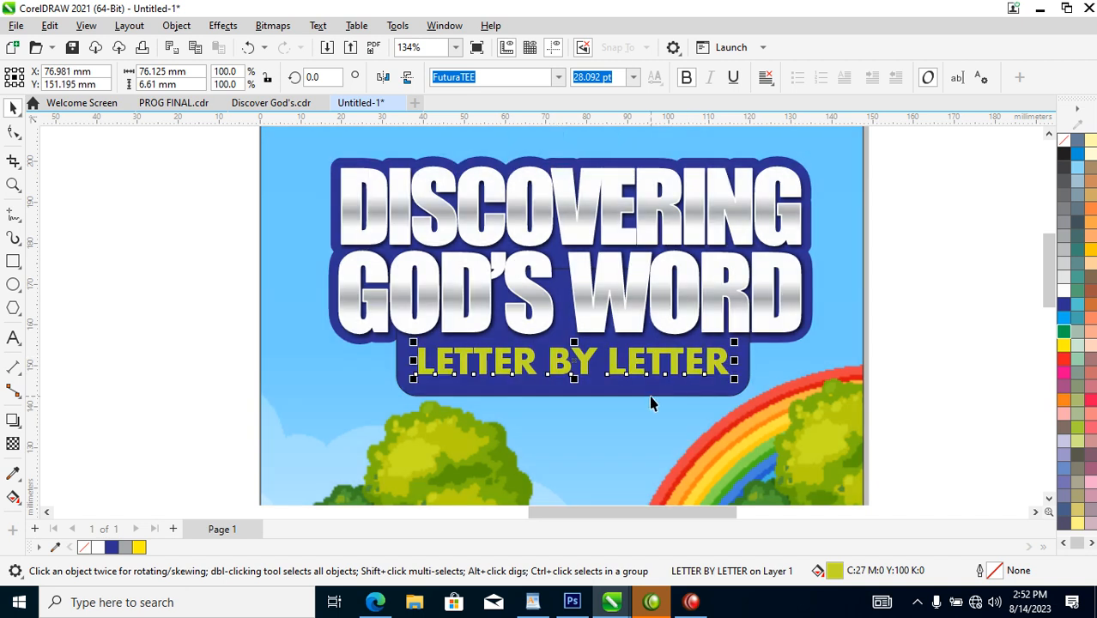
Step: Apply a vertical fountain fill to the subtitle's rounded rectangle, fading from dark blue down to near-black C80 M73 Y60 K84
left_click(650, 395)
key("g")
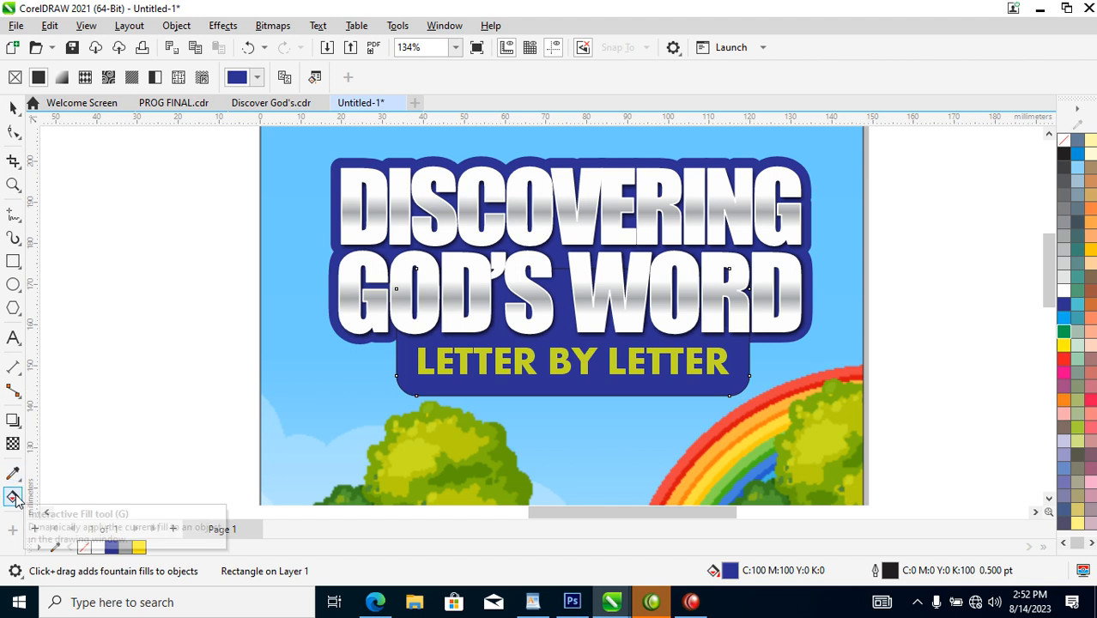
left_click_drag(593, 310, 596, 384)
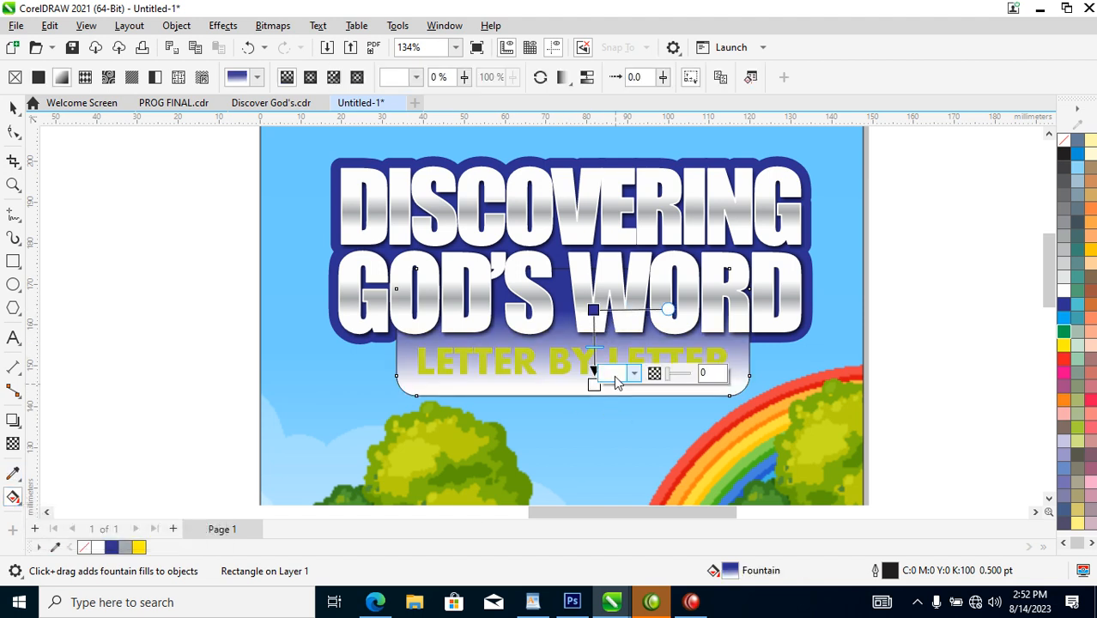
left_click(617, 381)
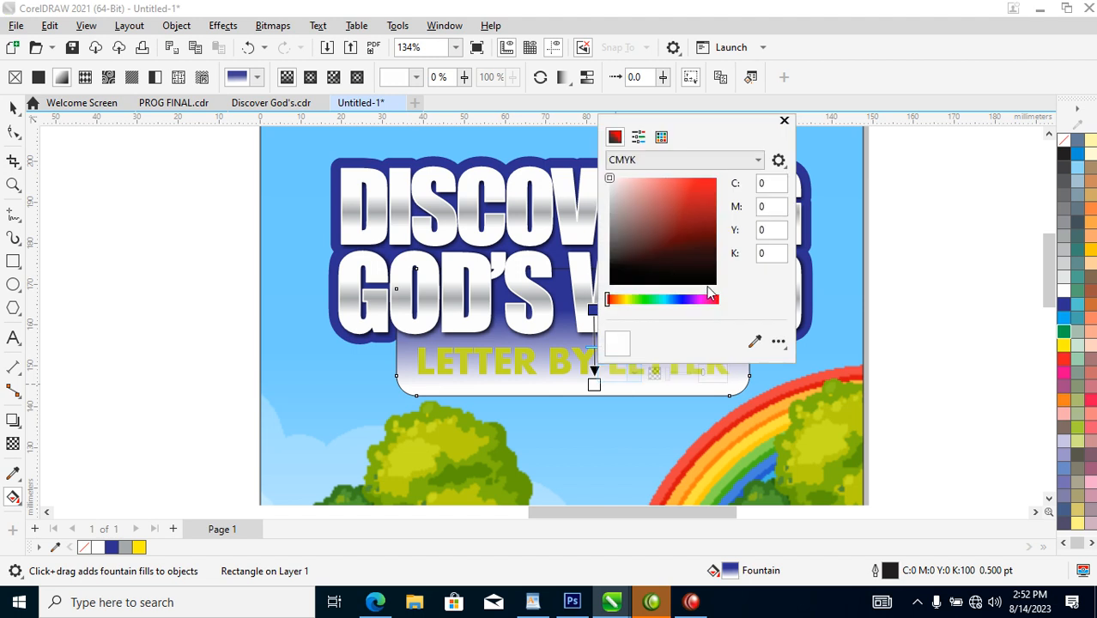
left_click(713, 273)
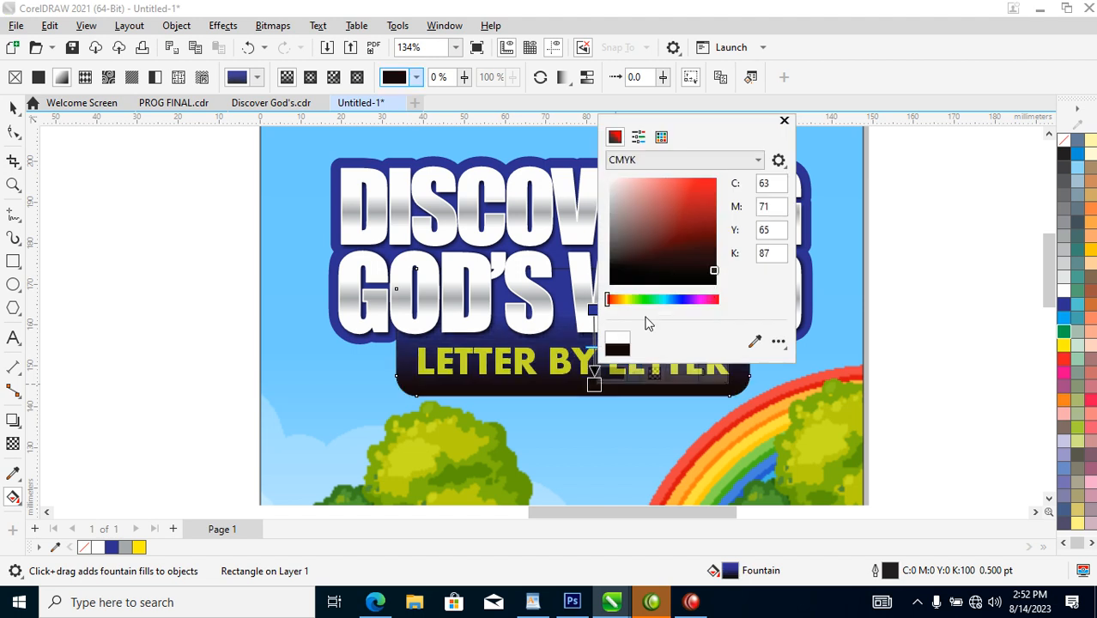
left_click(683, 300)
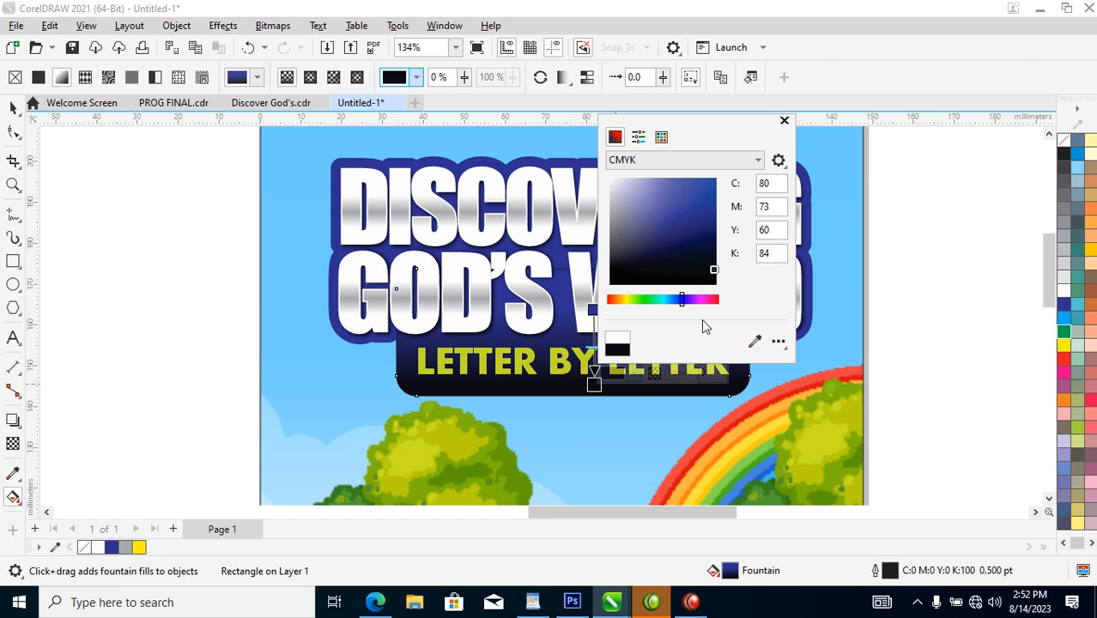
left_click(784, 121)
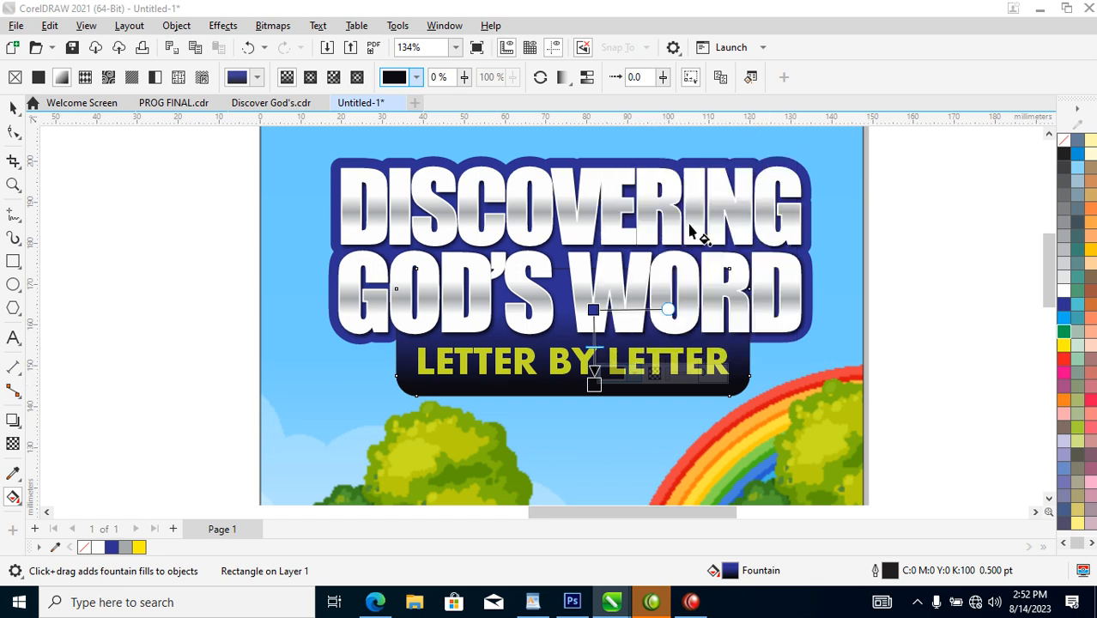
left_click(14, 110)
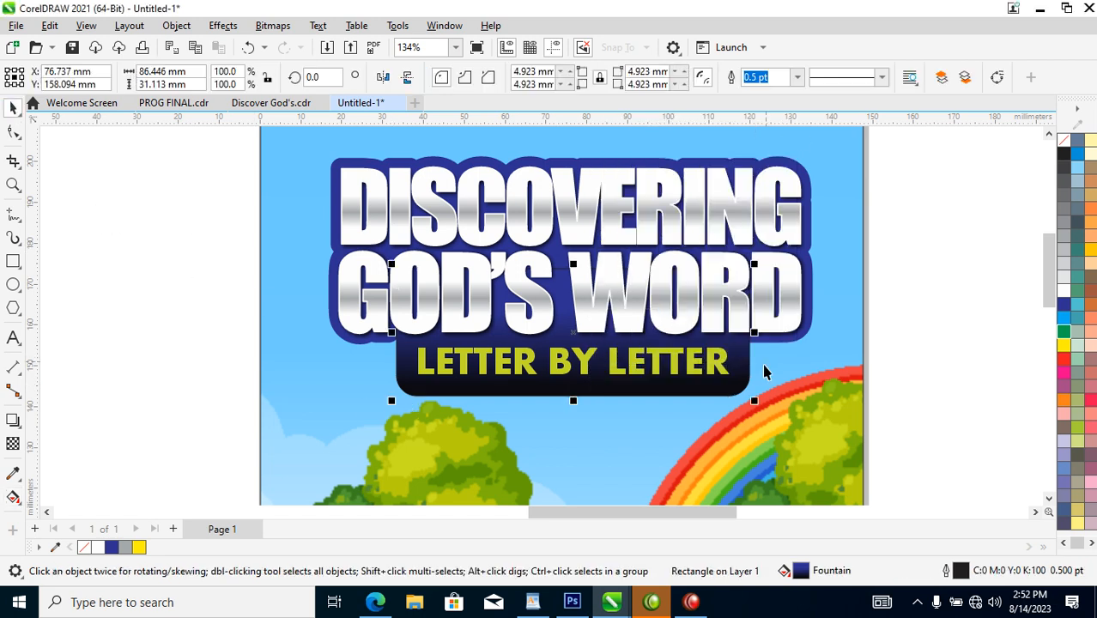
Step: Group the four objects that make up the DISCOVERING GOD'S WORD title
scroll(758, 375, "down", 5)
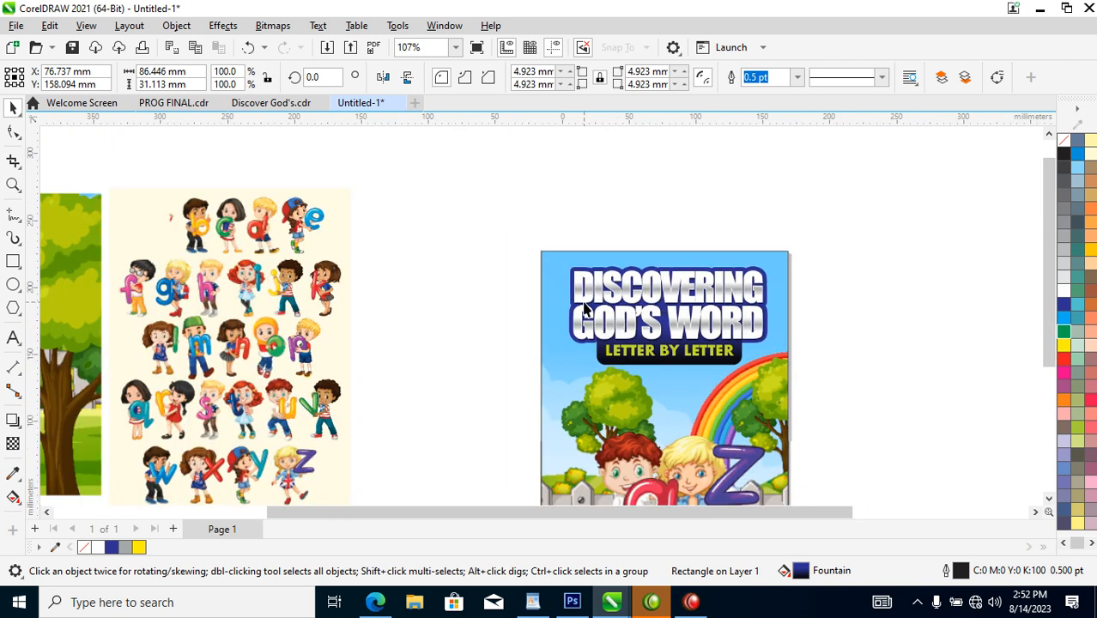
key("F2")
left_click_drag(509, 267, 850, 518)
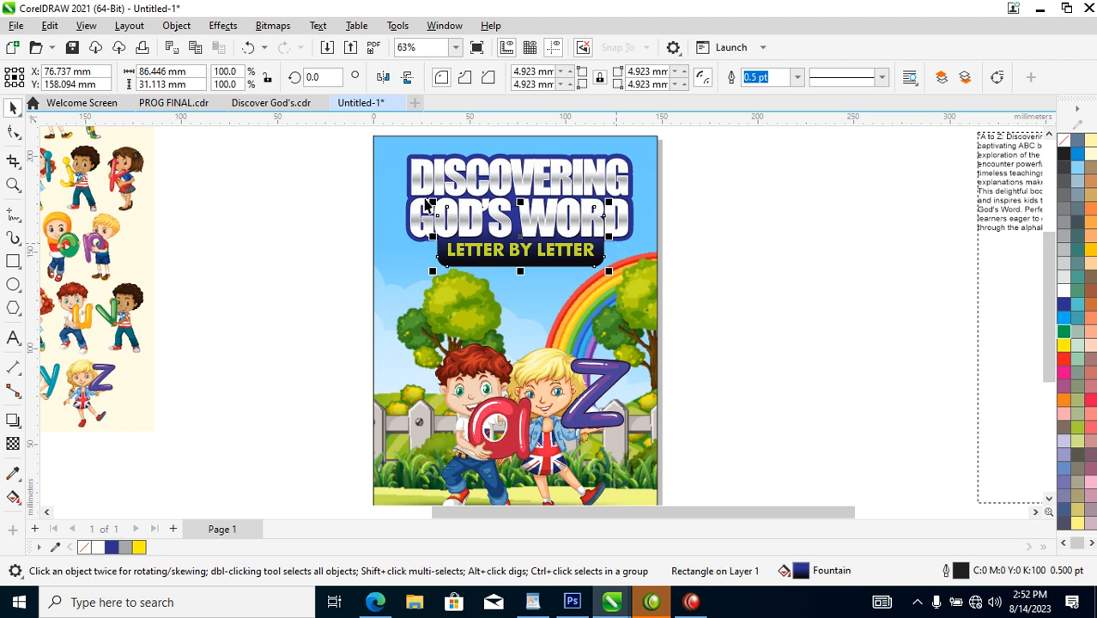
left_click_drag(718, 145, 352, 254)
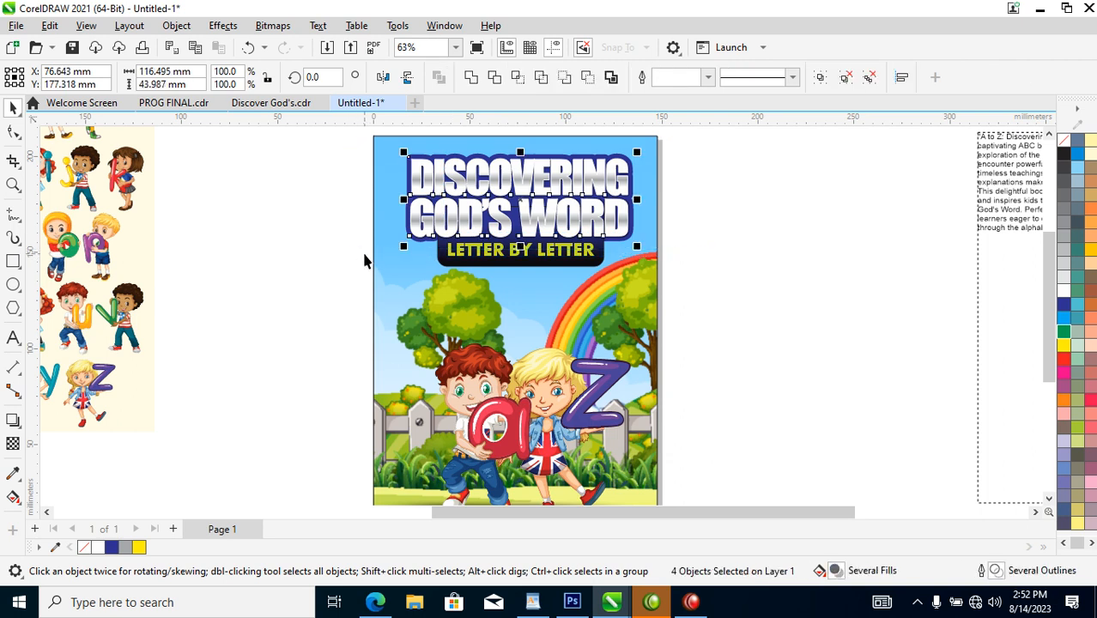
key("ctrl+g")
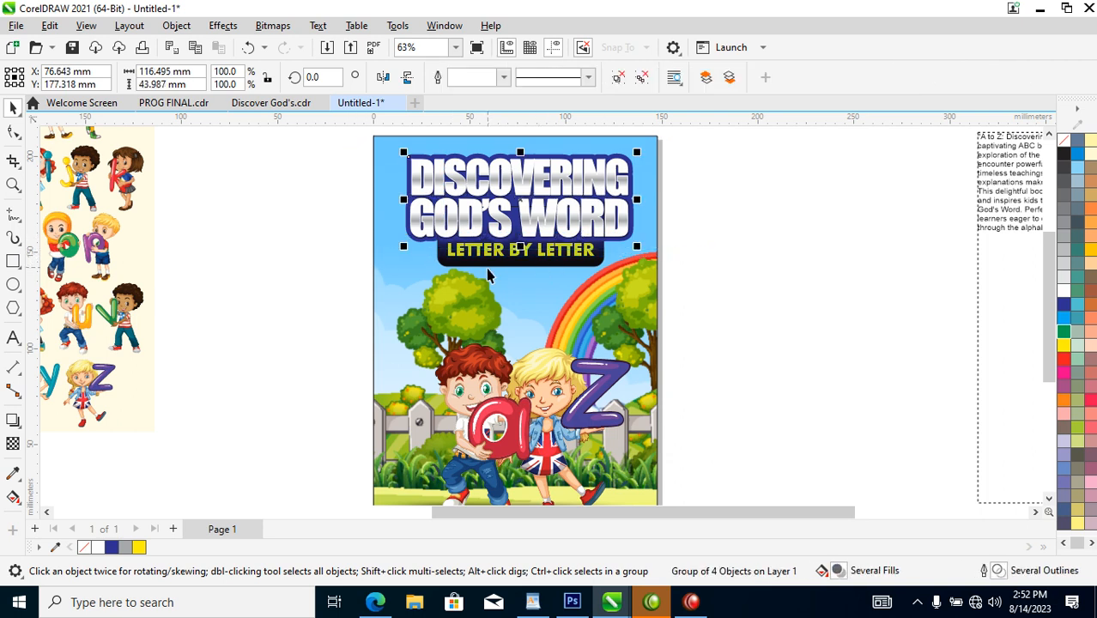
Step: Adjust the subtitle banner's gradient so the blue reaches further down before fading to black at the lower edge
key("z")
left_click_drag(369, 148, 754, 324)
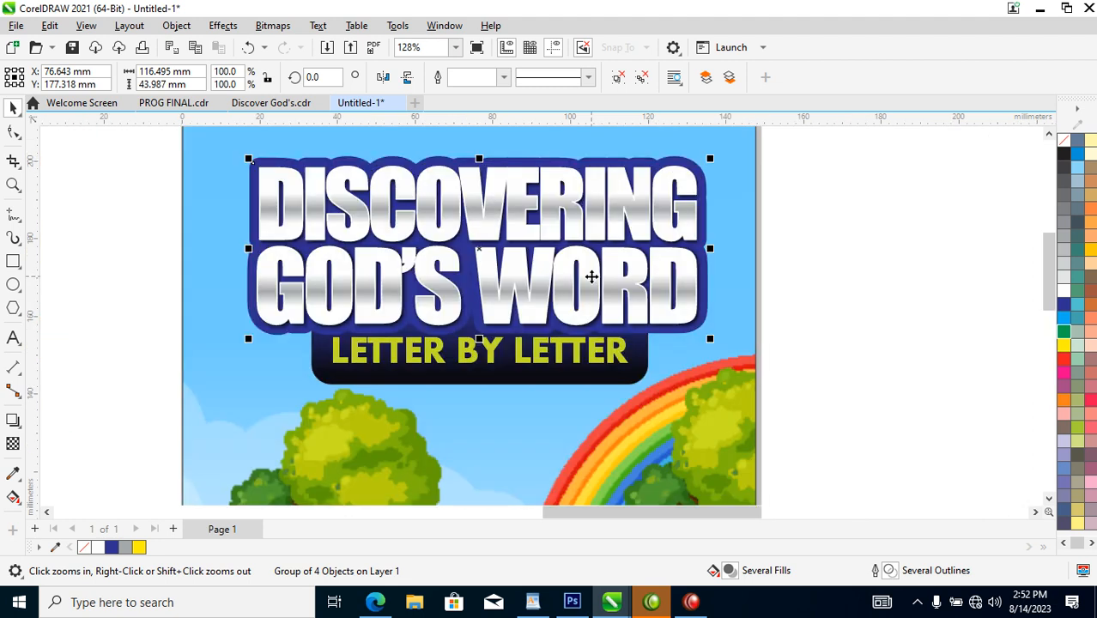
left_click(602, 382)
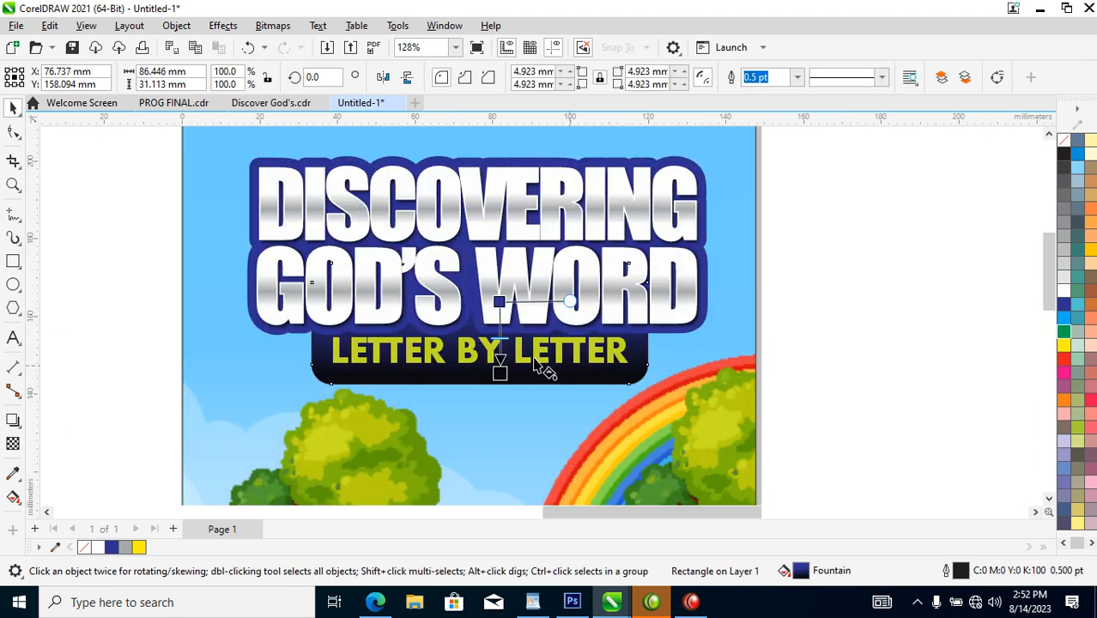
key("g")
left_click_drag(492, 355, 493, 344)
key("space")
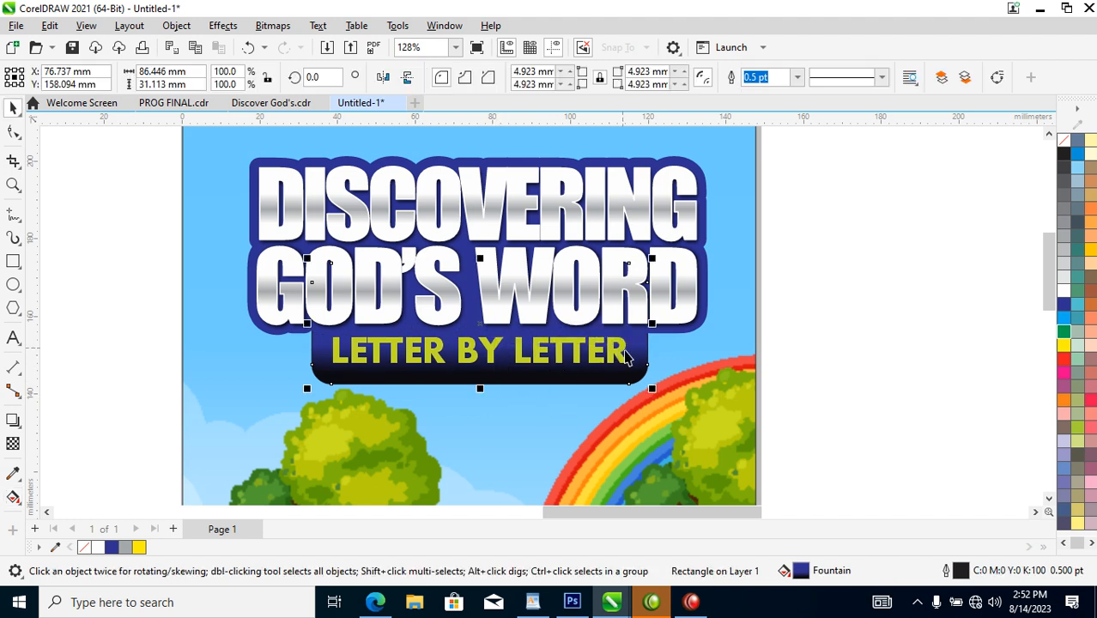
Step: Fill the LETTER BY LETTER subtitle with white
left_click(620, 359)
left_click(1063, 293)
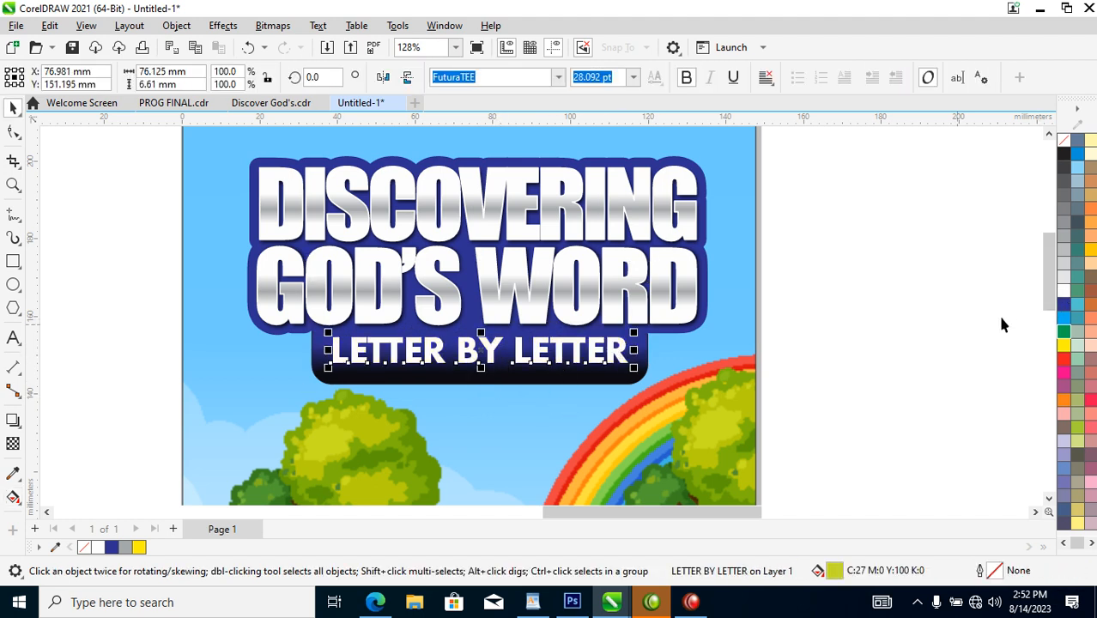
scroll(713, 348, "down", 2)
scroll(671, 303, "down", 1)
key("F2")
left_click_drag(516, 238, 774, 463)
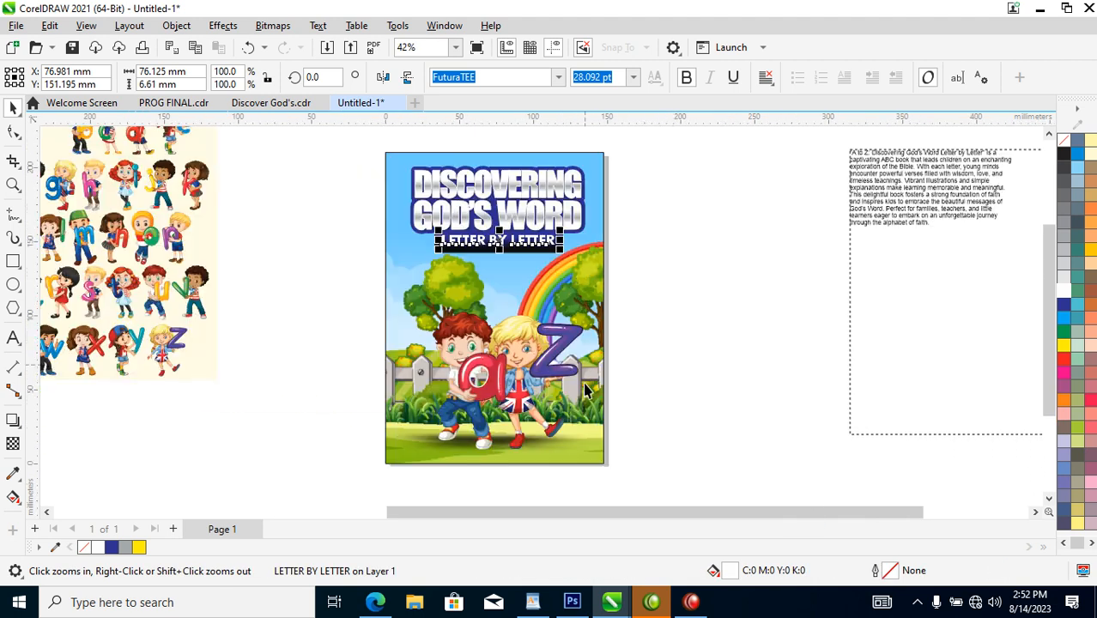
left_click(267, 258)
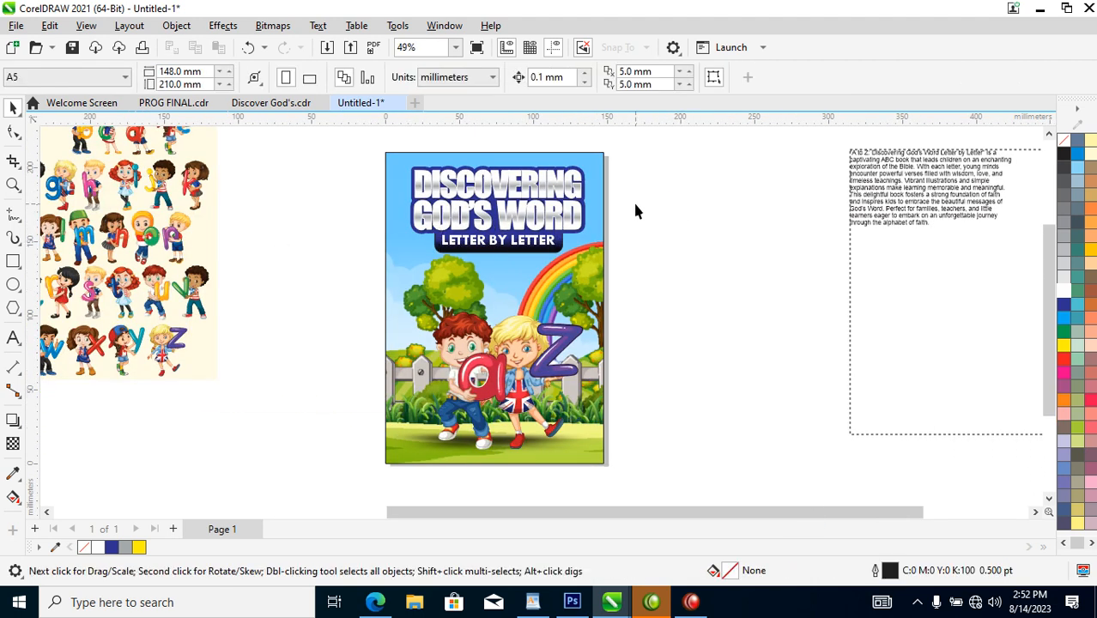
Step: Scale down the title, subtitle and banner together and position them centred in the sky of the front cover
left_click(548, 306)
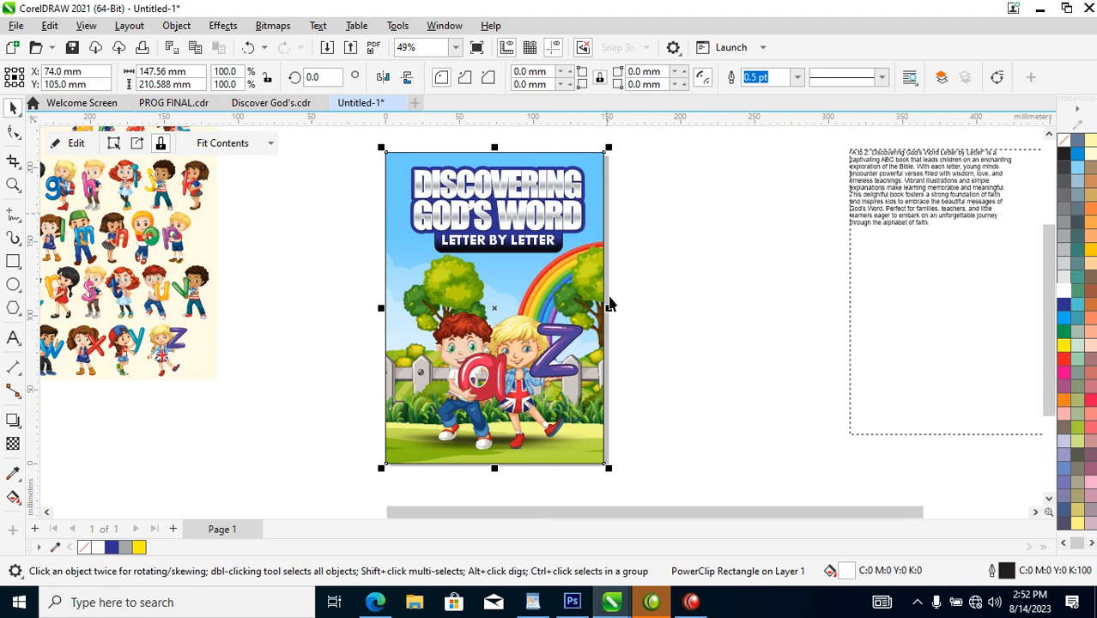
left_click_drag(646, 165, 387, 276)
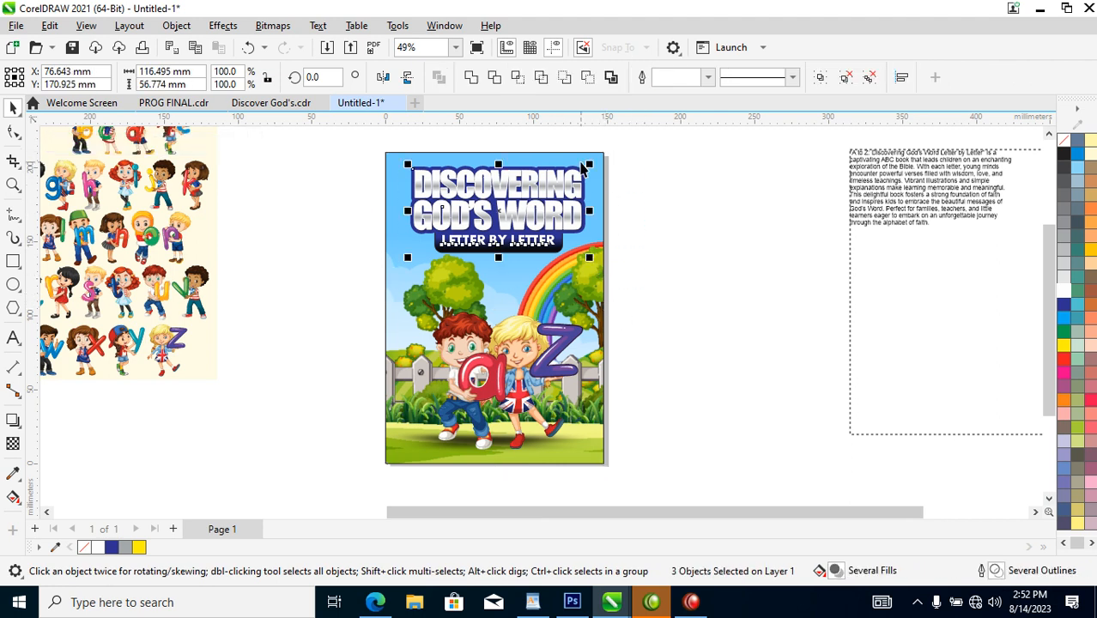
left_click_drag(590, 168, 575, 170)
left_click_drag(544, 218, 544, 225)
left_click(607, 184)
Step: Create a mirrored copy of the cover artwork directly to the left of the front cover as the back cover
left_click(590, 268)
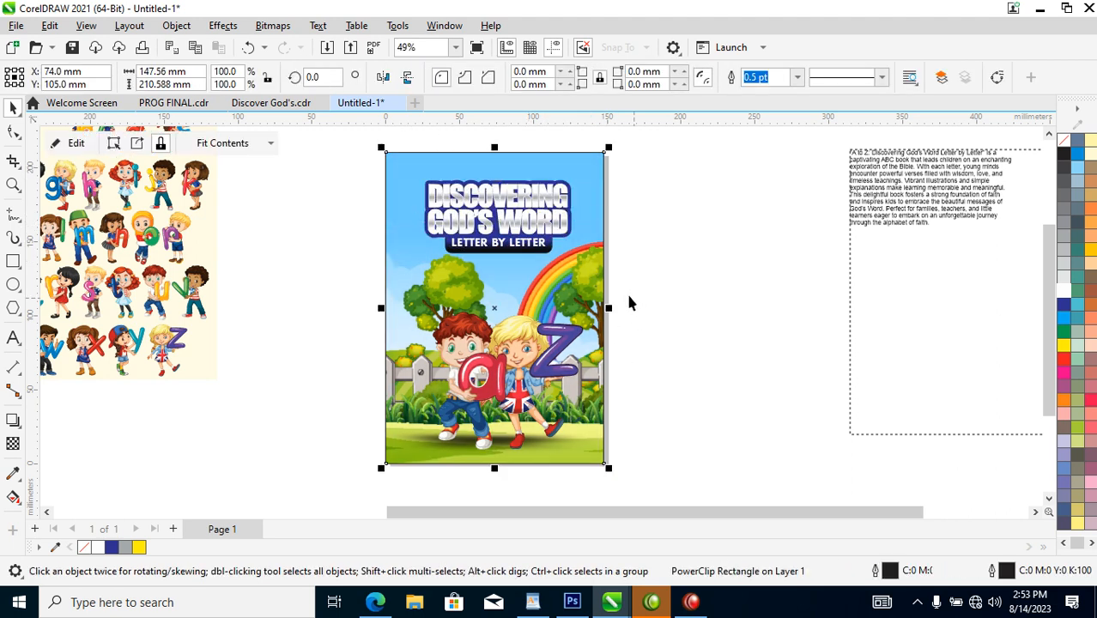
left_click_drag(608, 311, 369, 306)
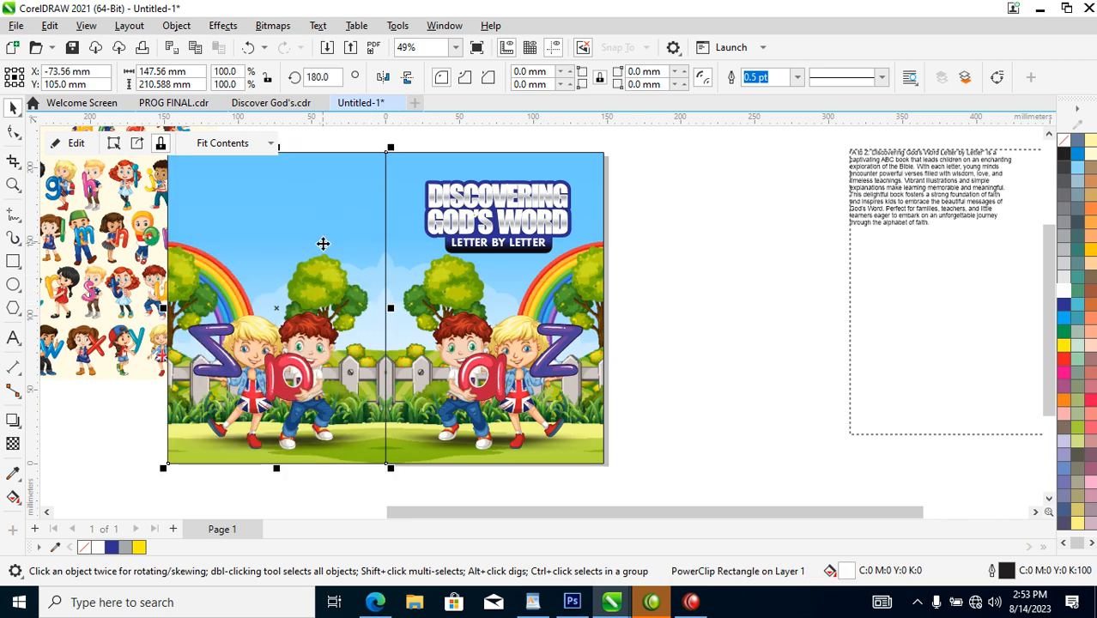
scroll(335, 233, "down", 5)
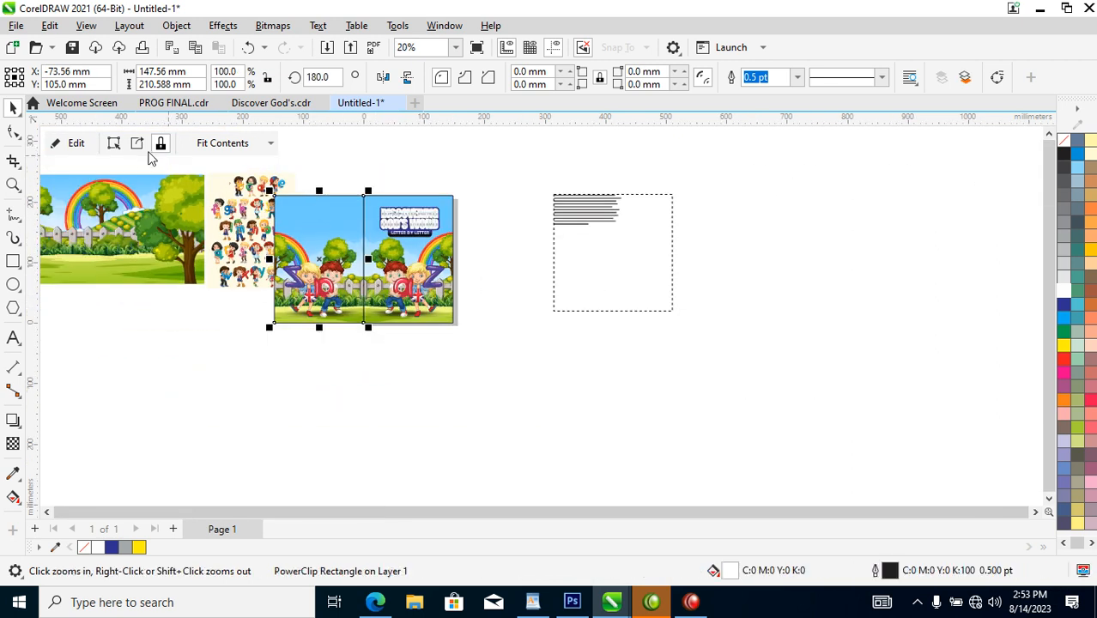
left_click_drag(147, 170, 725, 336)
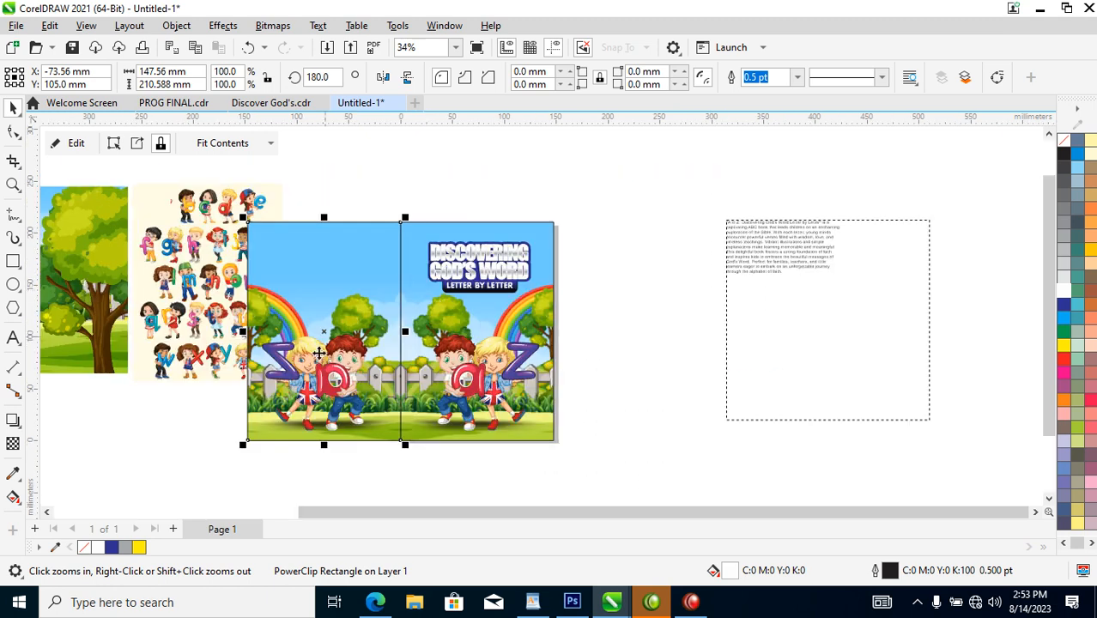
Step: Move the loose child bitmap and the alphabet kids artwork further left, clear of the back cover
left_click_drag(196, 249, 65, 253)
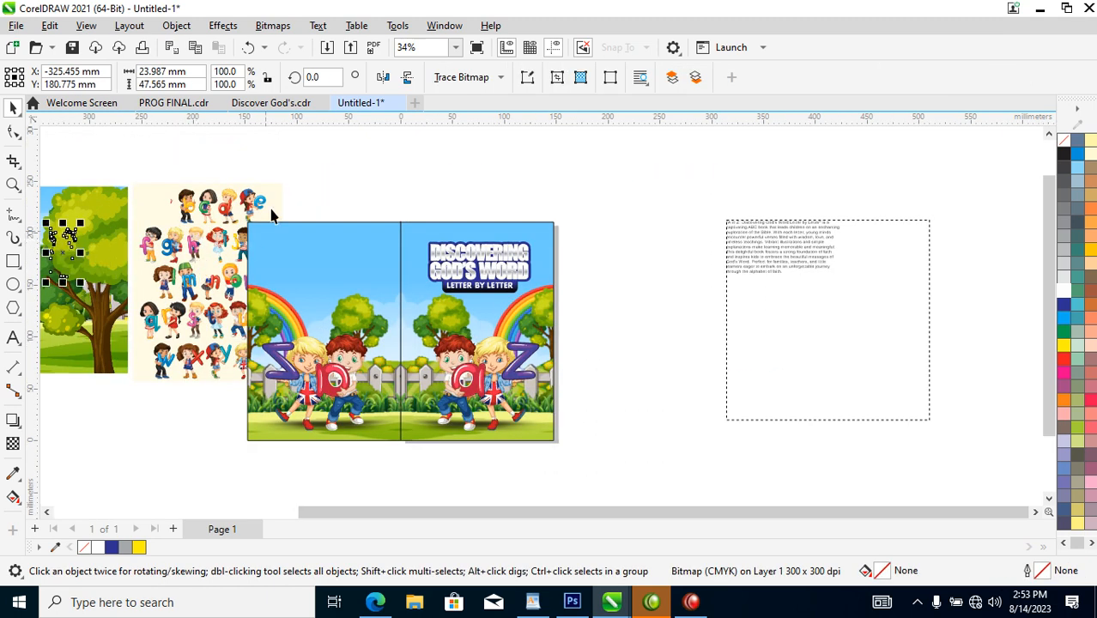
left_click_drag(304, 165, 93, 403)
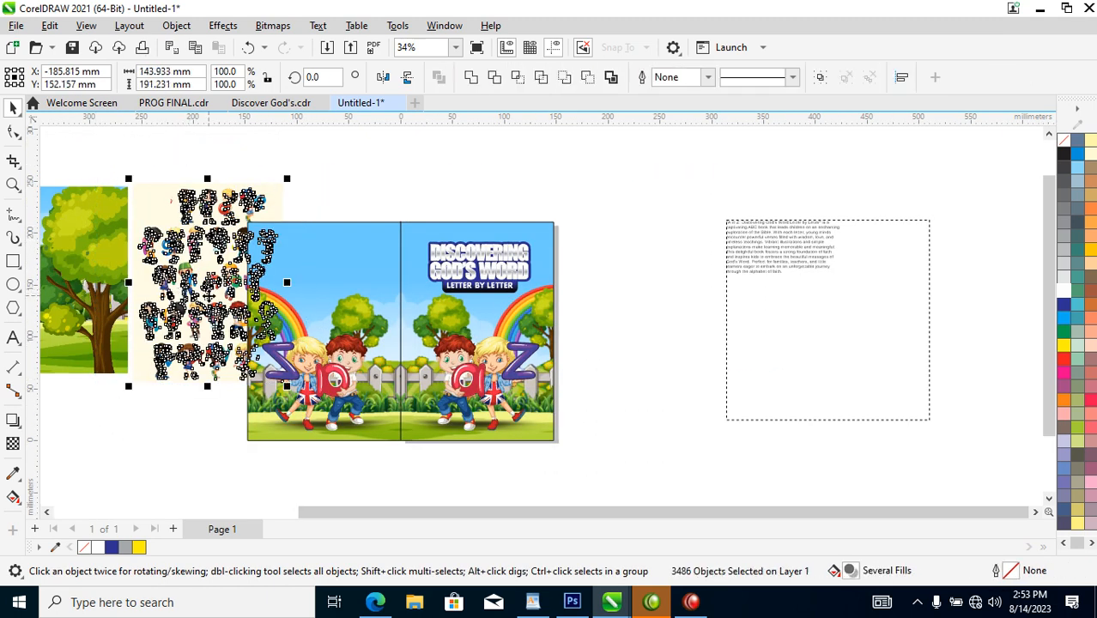
left_click_drag(159, 304, 93, 306)
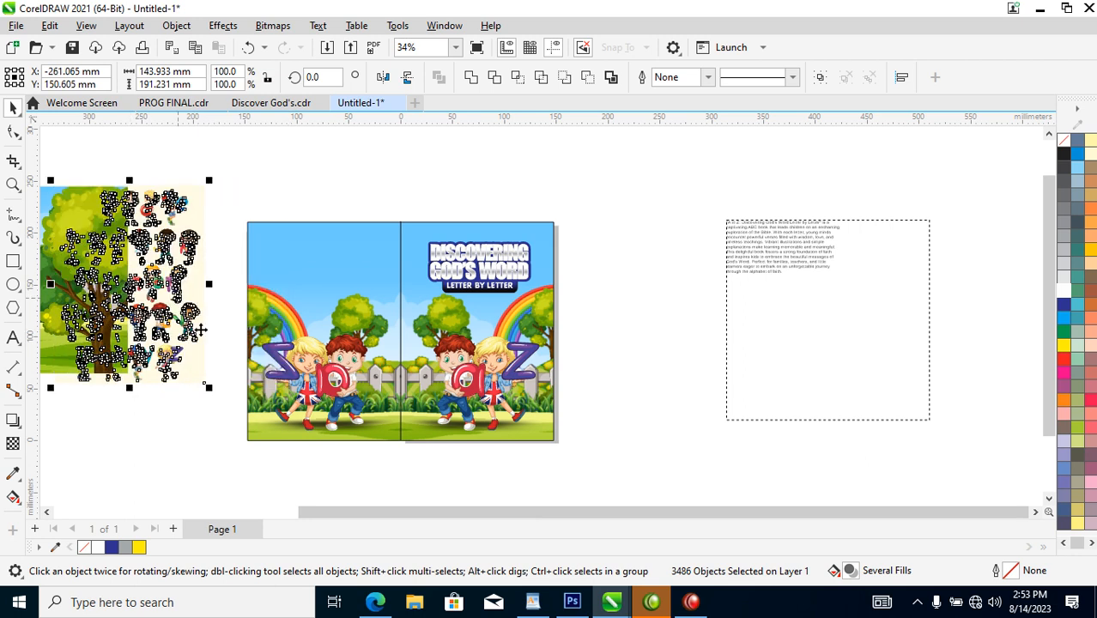
Step: Delete the two alphabet kids from inside the mirrored back cover
left_click(355, 329)
left_click(339, 378, "ctrl")
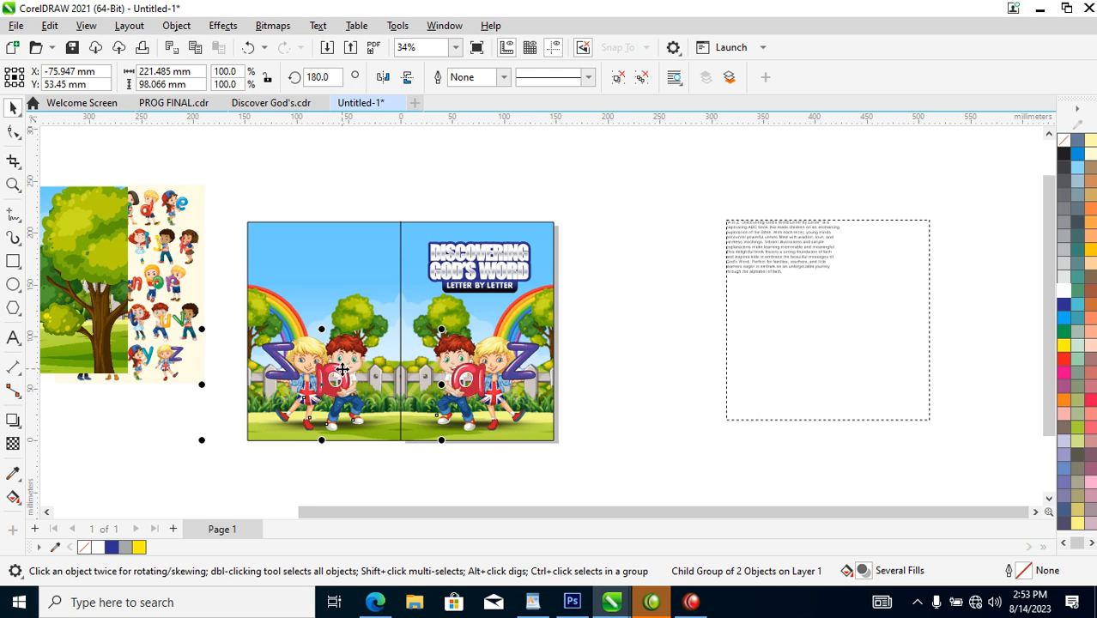
key("Delete")
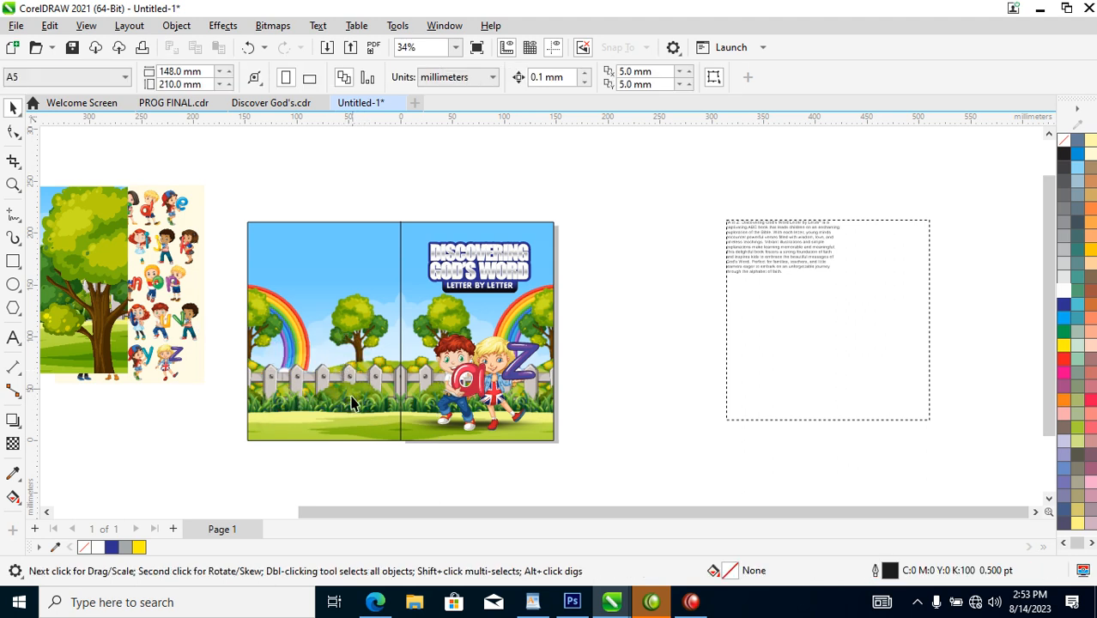
Step: Shift the landscape bitmap inside the back cover right and up so the rainbow and both trees fill the upper part
left_click(354, 375)
left_click(359, 353, "ctrl")
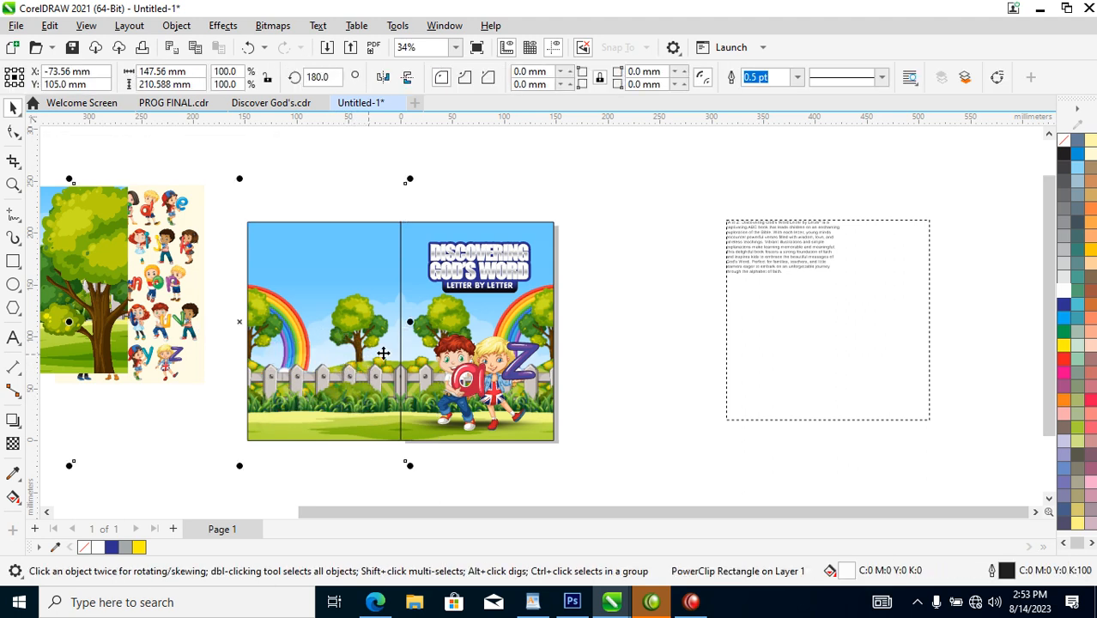
left_click_drag(361, 354, 505, 367)
mouse_move(376, 345)
left_mouse_down()
mouse_move(348, 339)
mouse_move(369, 324)
mouse_move(358, 338)
left_mouse_up()
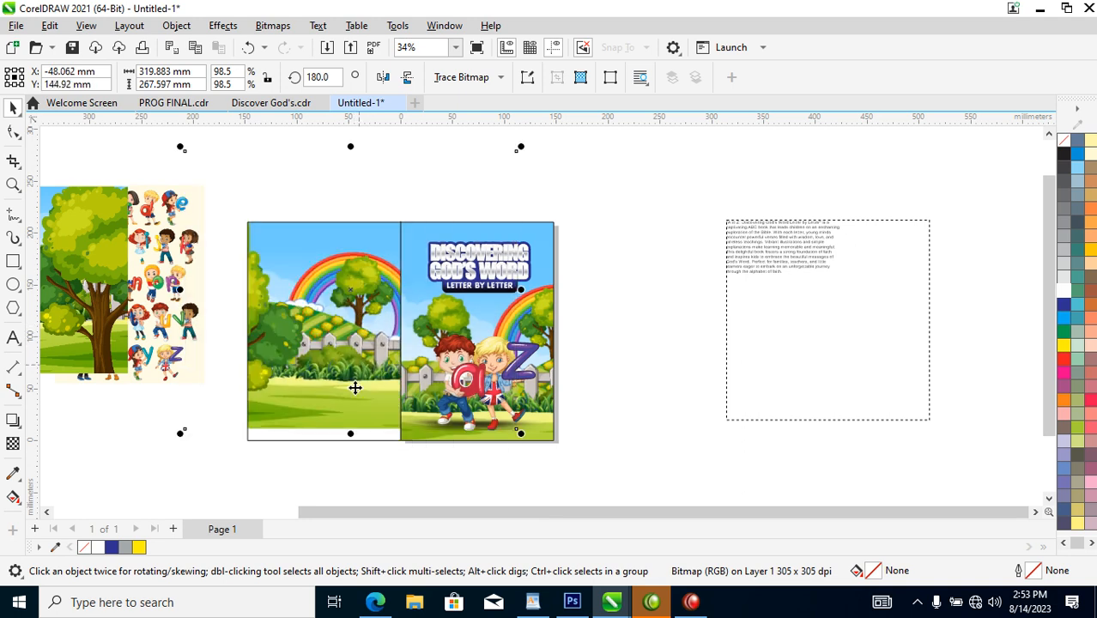
left_click_drag(360, 395, 359, 358)
left_click(598, 323)
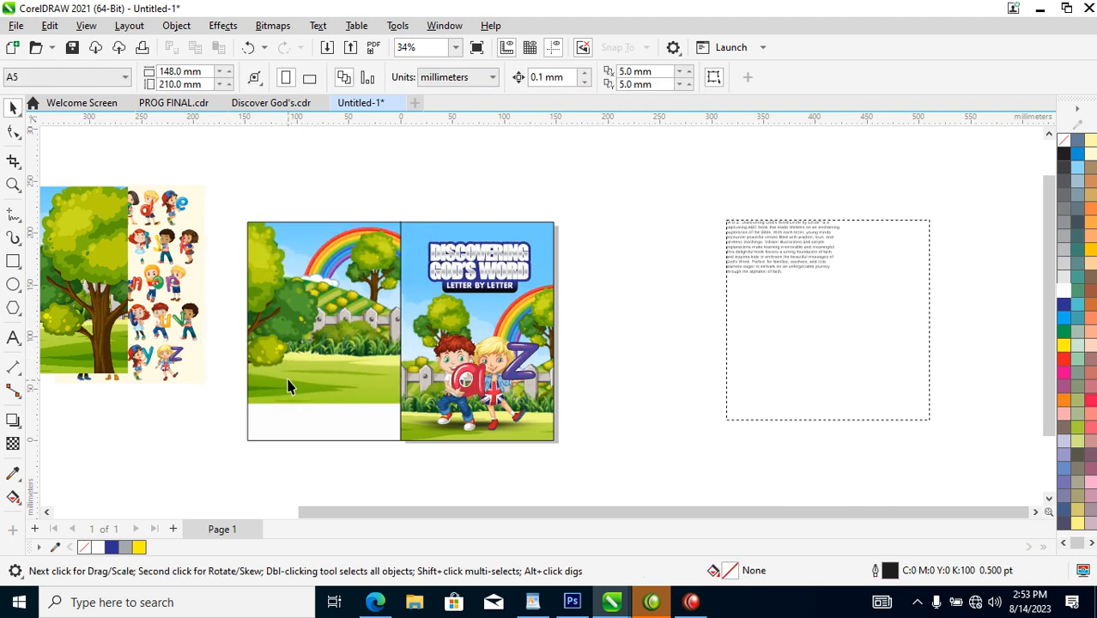
Step: Draw a rectangle about 195 by 147 mm over the lower part of the back cover and fill it with green C100 Y100
left_click(12, 263)
left_click_drag(232, 302, 434, 459)
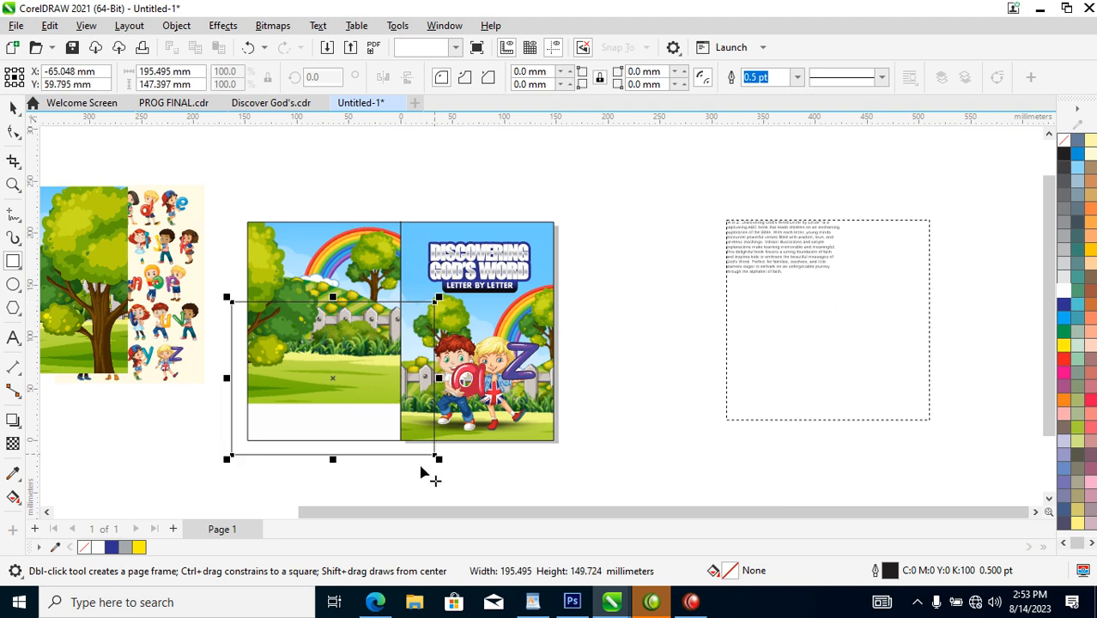
key("space")
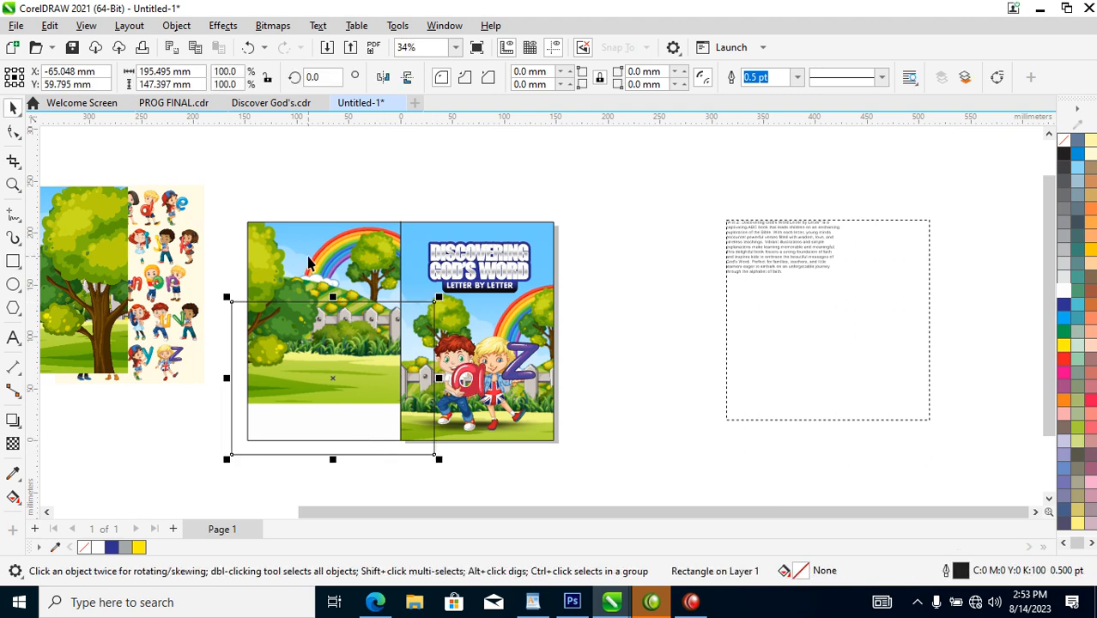
key("z")
left_click_drag(214, 199, 571, 468)
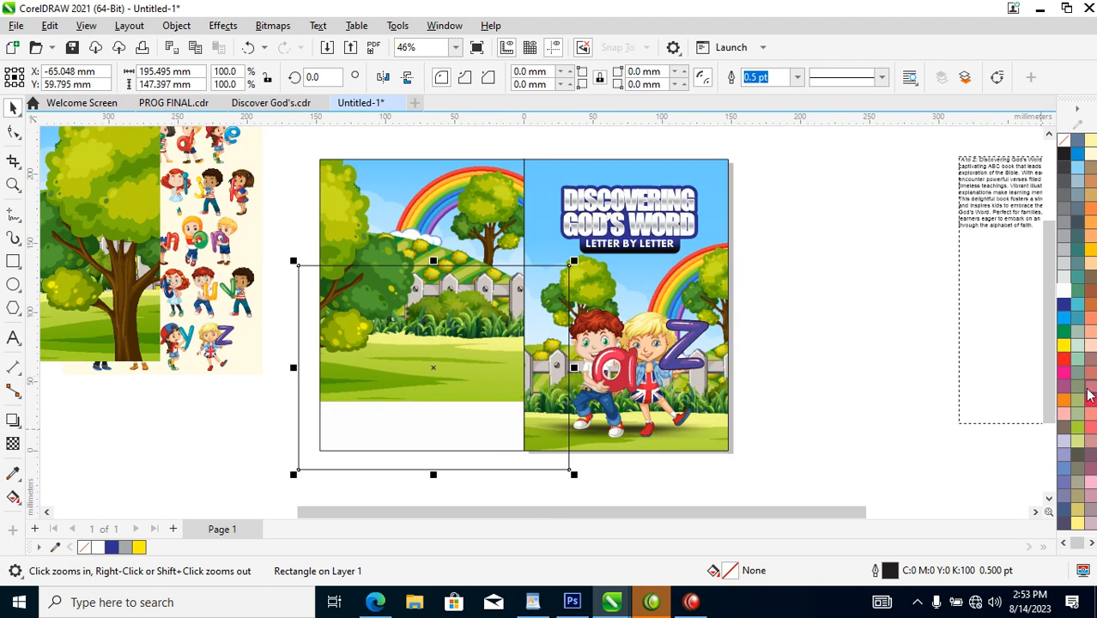
left_click(1065, 337)
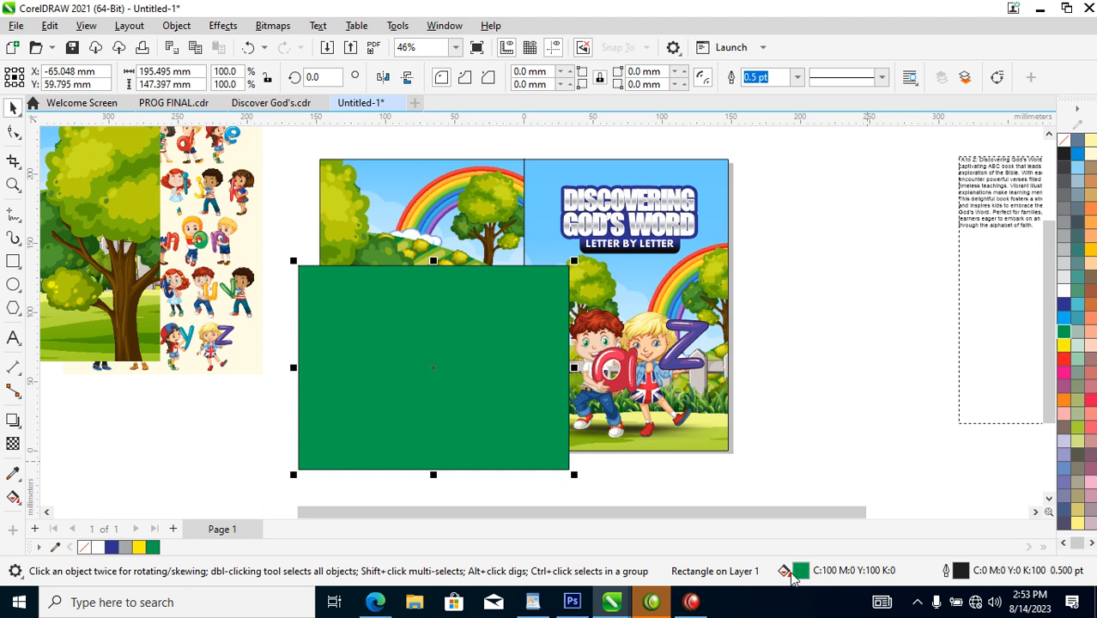
Step: Change the rectangle's uniform fill to a very dark green, C84 M53 Y82 K75
key("shift+F11")
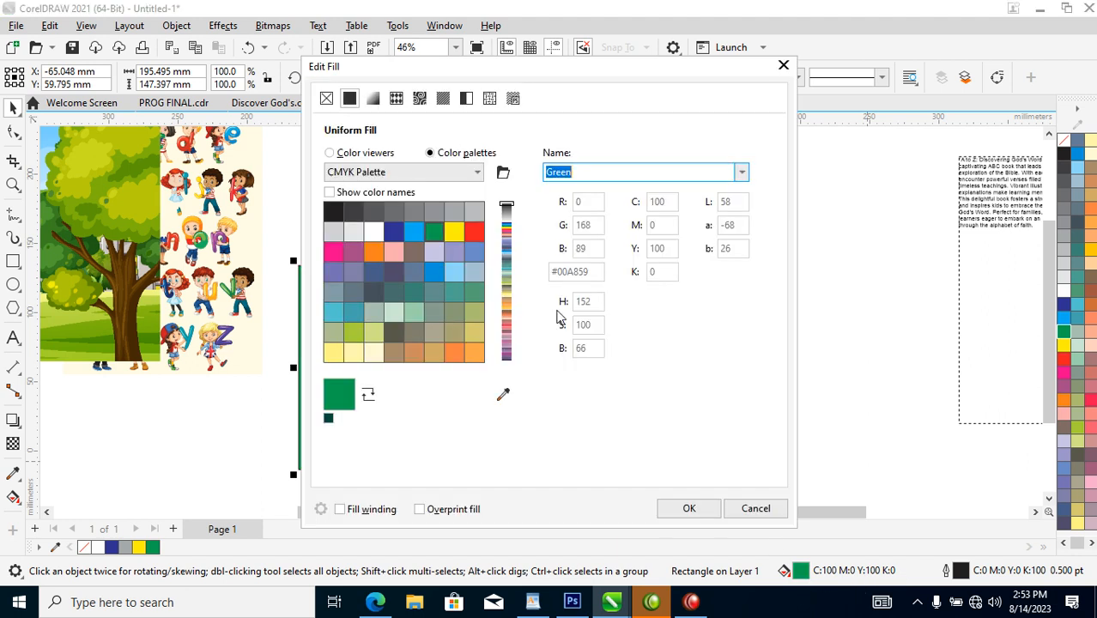
left_click(330, 154)
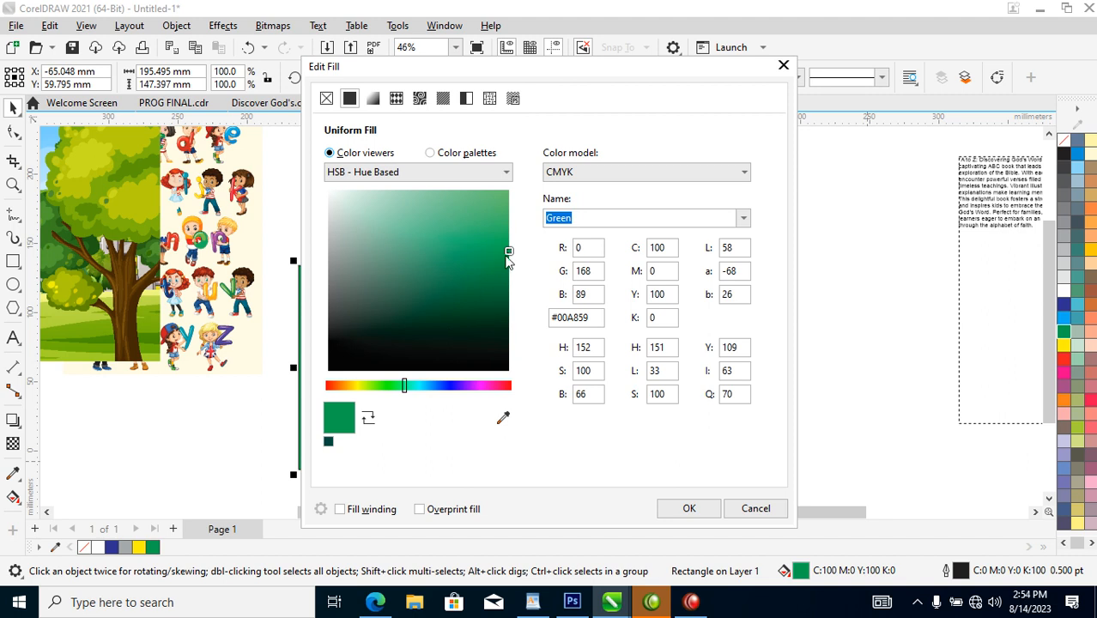
left_click_drag(509, 255, 503, 336)
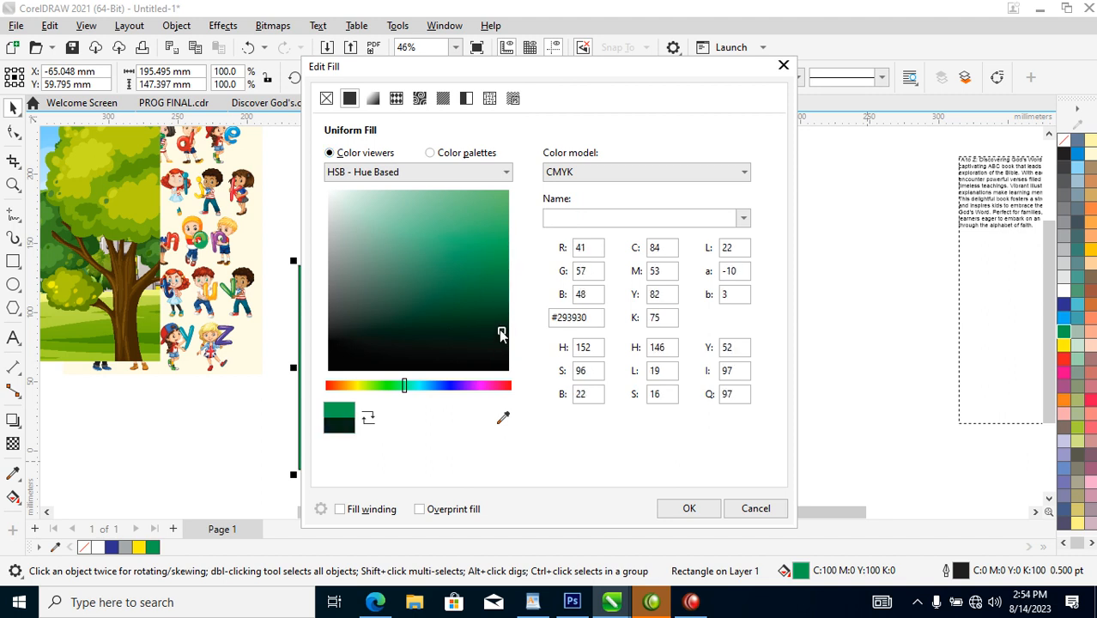
left_click(689, 509)
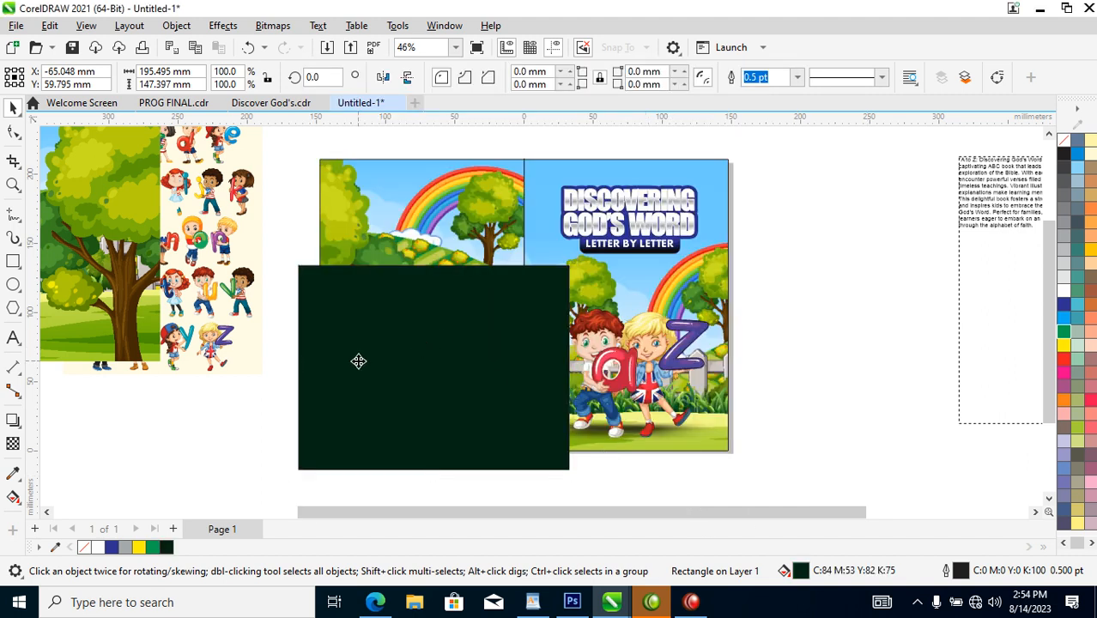
Step: Apply a vertical linear transparency to the dark green rectangle so its upper edge fades out
left_click(12, 445)
left_click_drag(431, 354, 431, 274)
key("space")
Step: PowerClip the faded rectangle inside the back cover and position it across the cover's lower part
left_click_drag(509, 408, 431, 222)
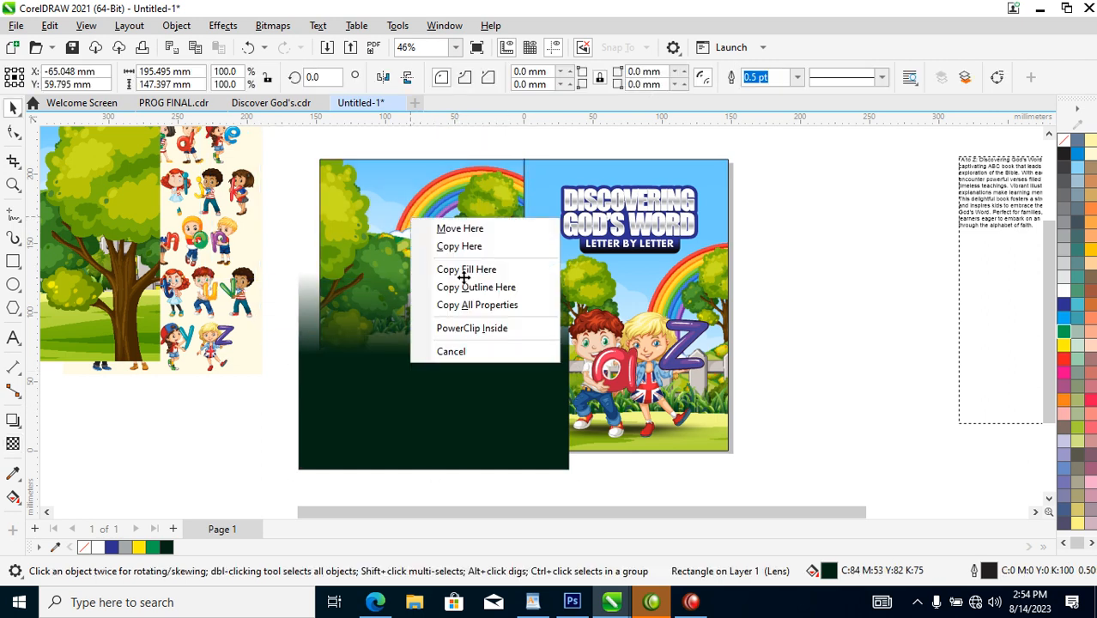
left_click(486, 330)
left_click(435, 261, "ctrl")
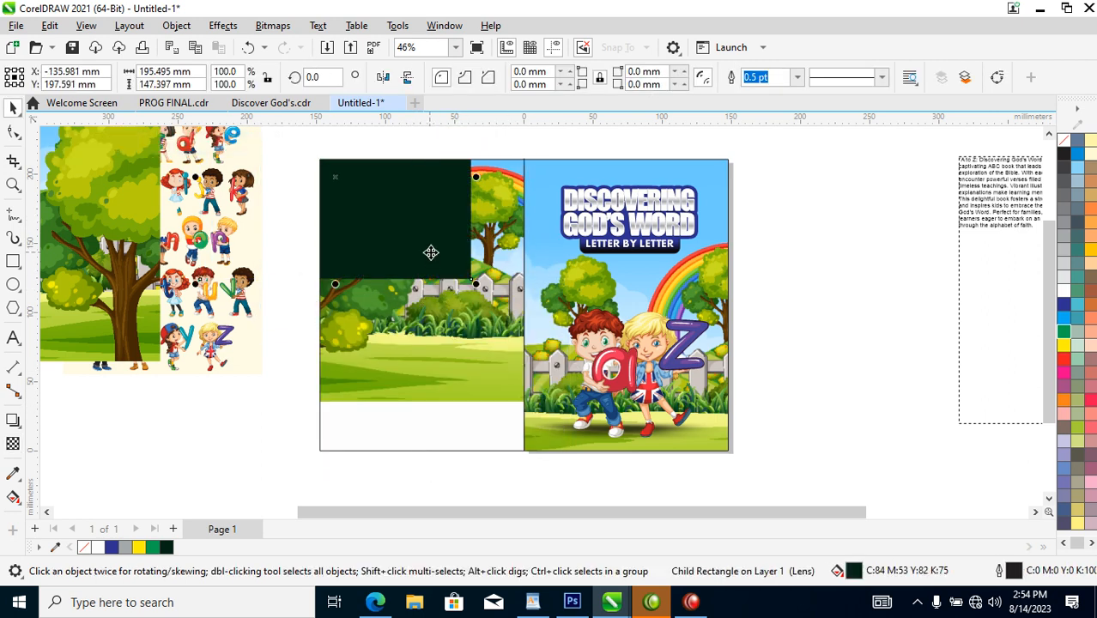
left_click_drag(440, 266, 489, 415)
Step: Copy the book description text onto the dark lower part of the back cover and fill it white
left_click(990, 191)
left_click_drag(1012, 193, 397, 378)
right_click(398, 377)
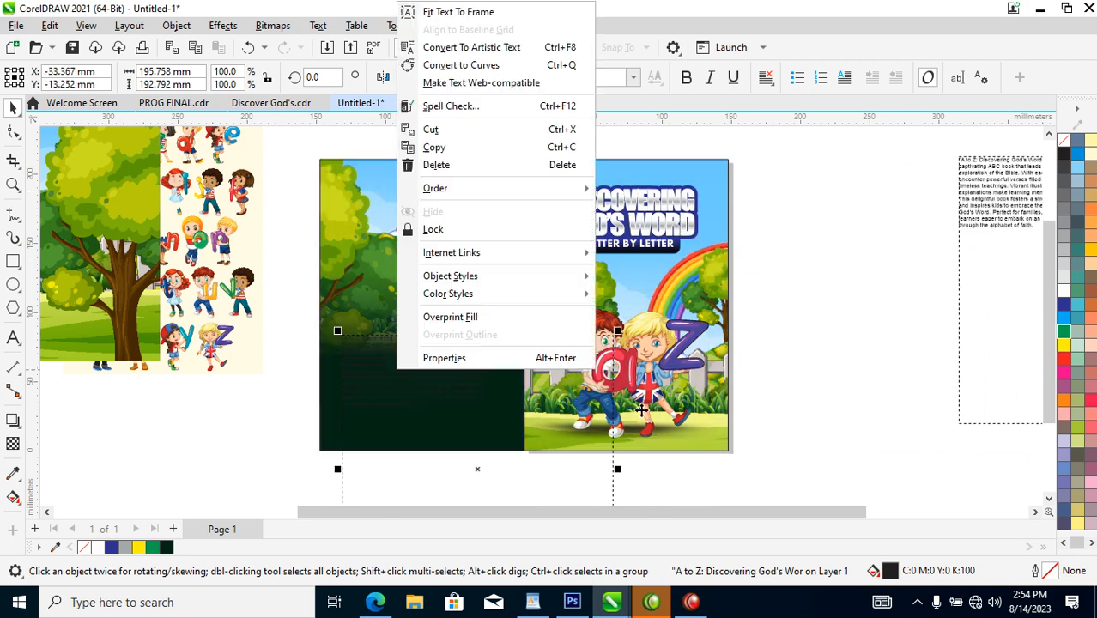
left_click(1065, 295)
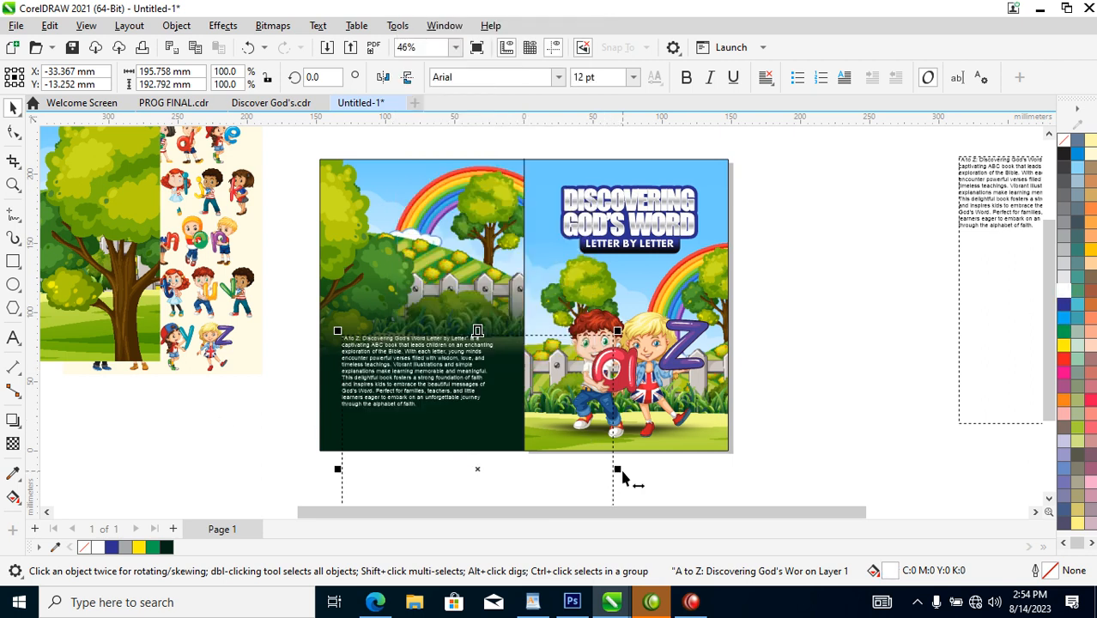
Step: Resize the description's text frame to about 118 by 63 mm so it fits inside the back cover
left_click_drag(612, 479, 514, 468)
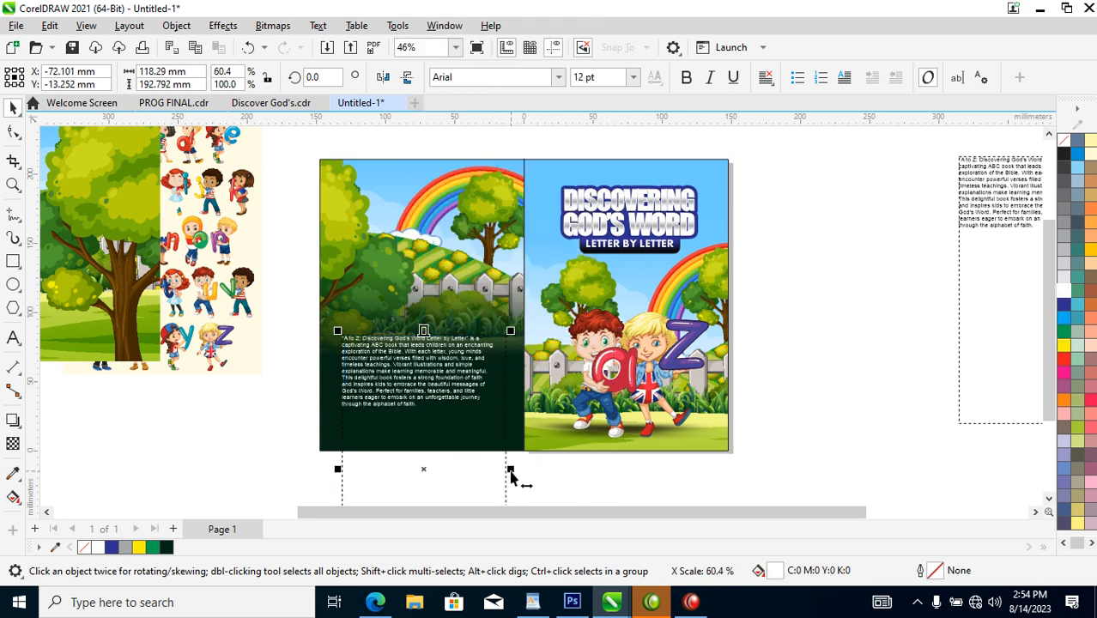
scroll(492, 434, "down", 2)
key("z")
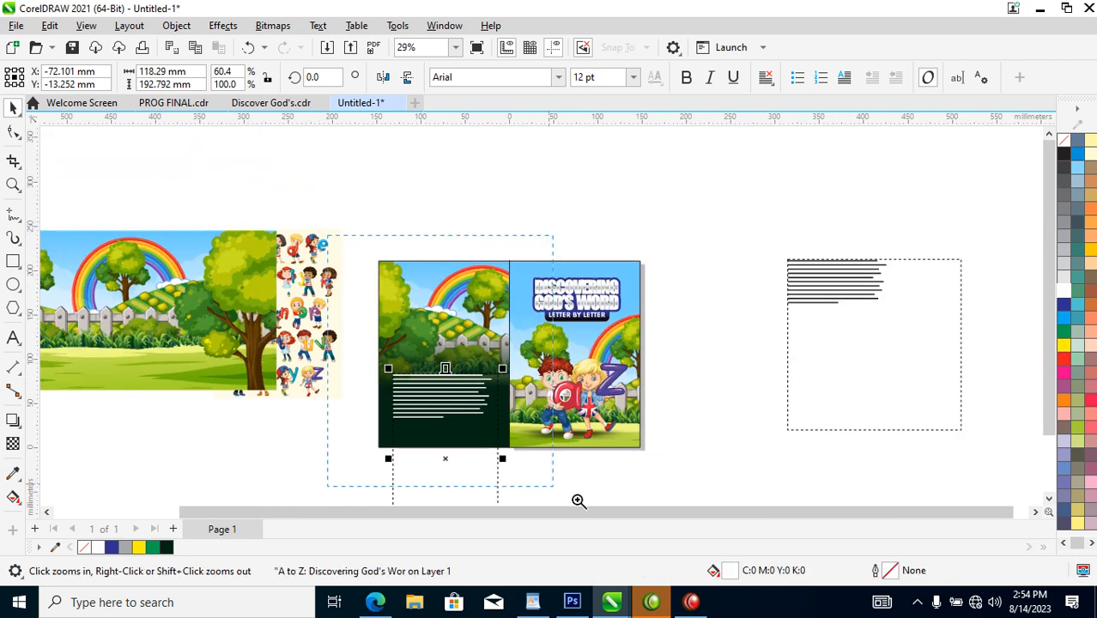
left_click_drag(492, 432, 730, 550)
left_click_drag(454, 470, 453, 341)
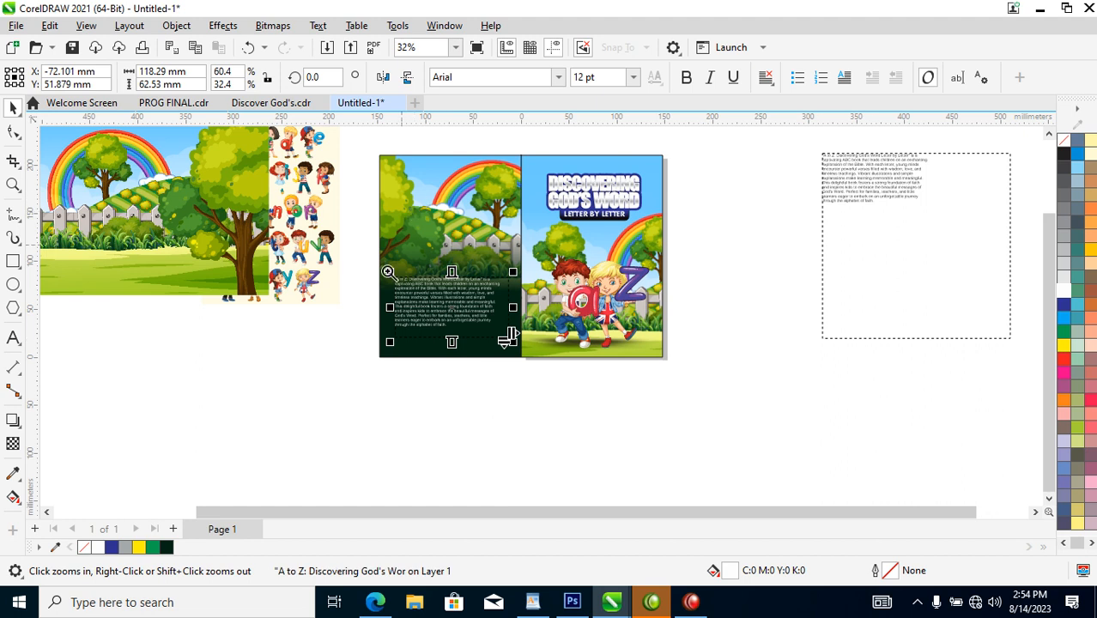
Step: Set the description text's alignment to Full Justify
left_click_drag(354, 233, 524, 367)
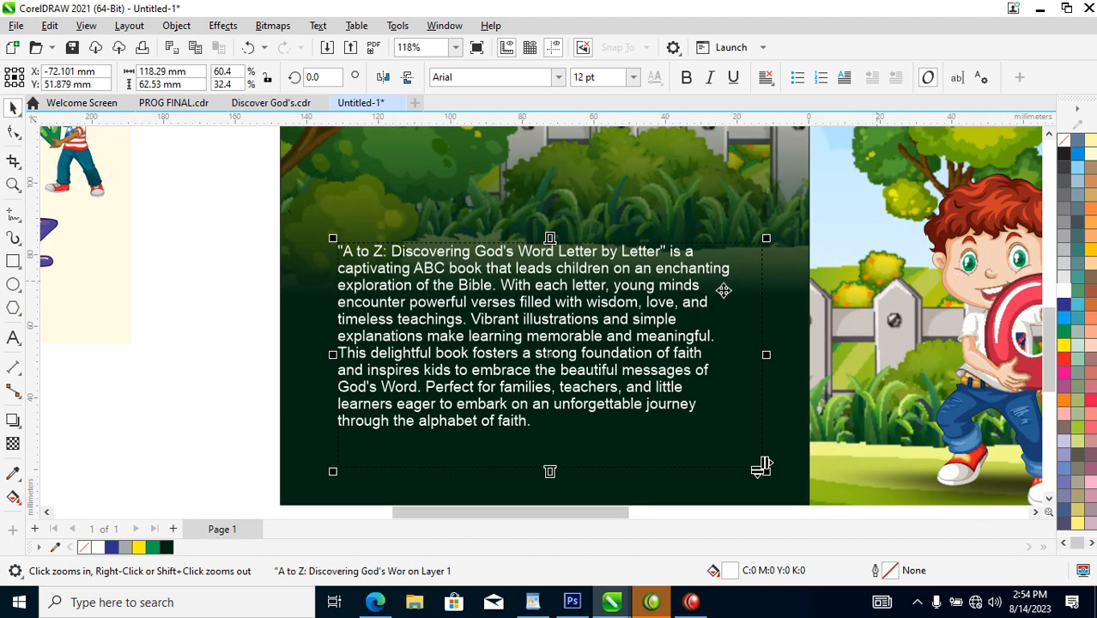
left_click(767, 80)
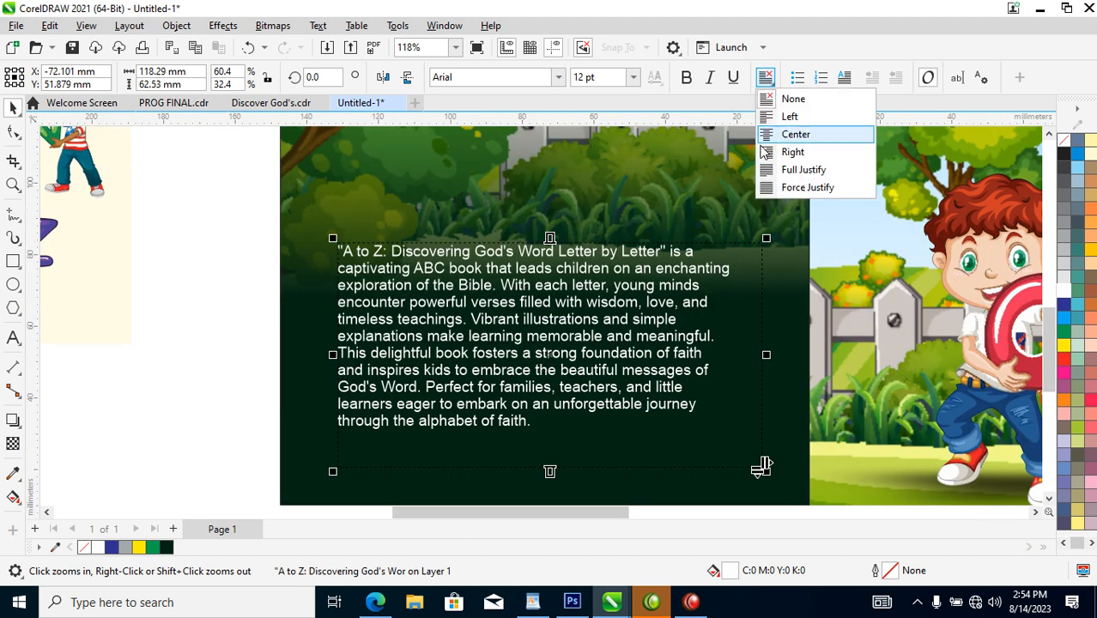
left_click(799, 171)
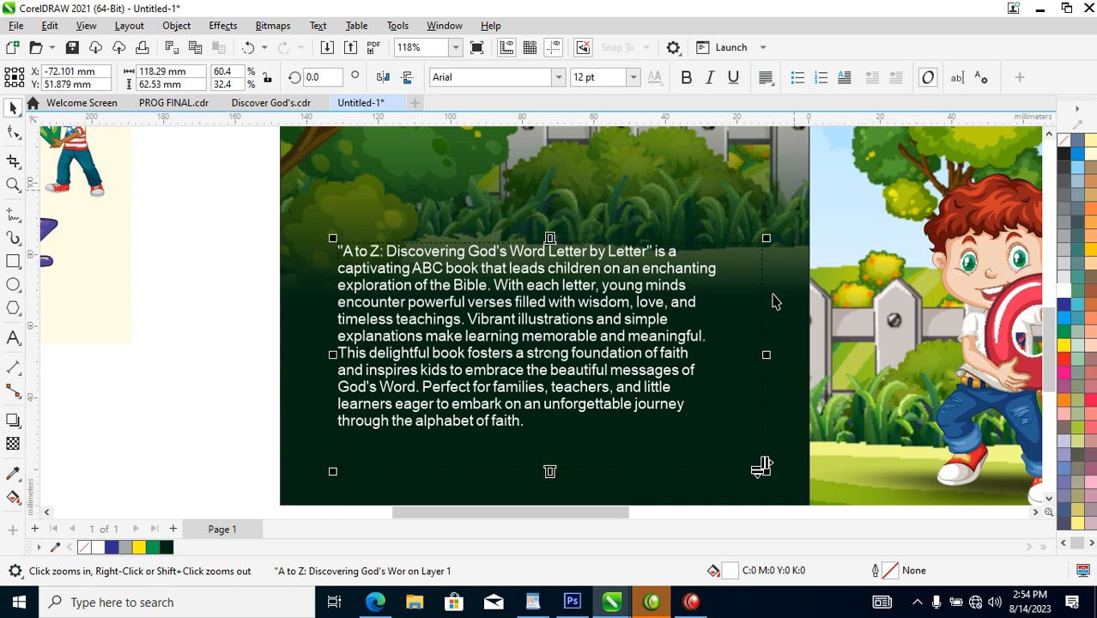
Step: Remove the hard line breaks in the description's first paragraph, up to "learning memorable and meaningful.", keeping spaces between words
key("space")
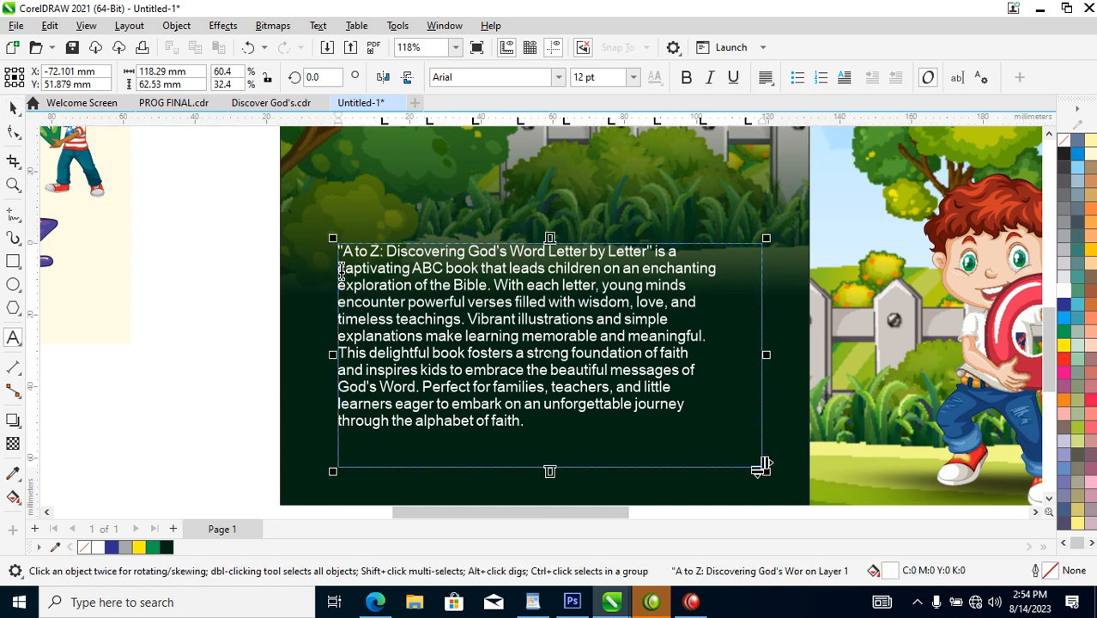
key("BackSpace")
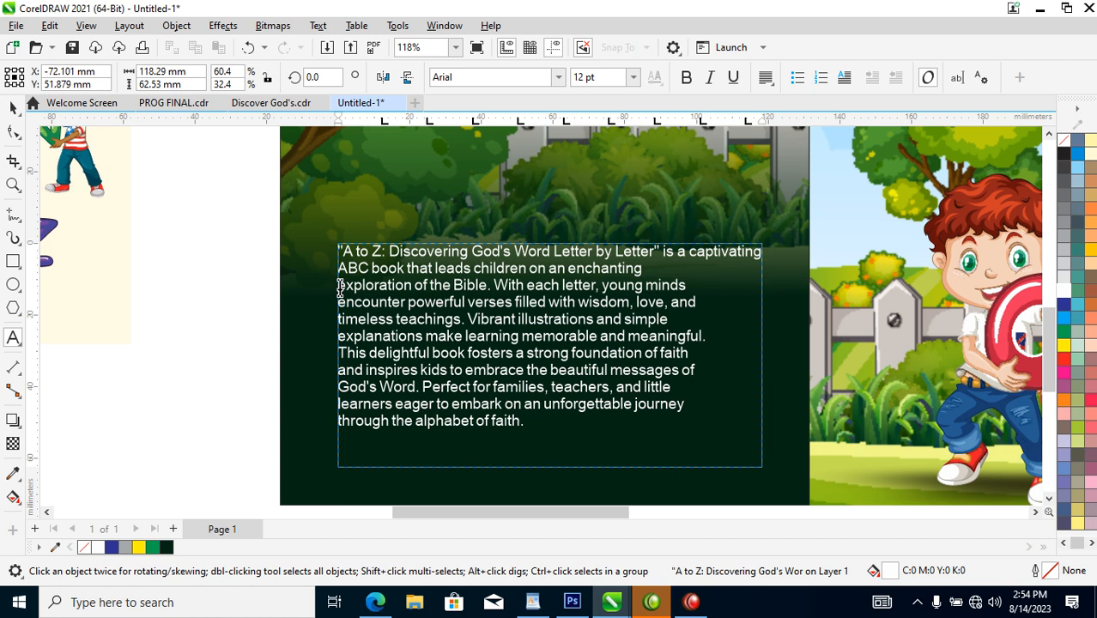
key("BackSpace")
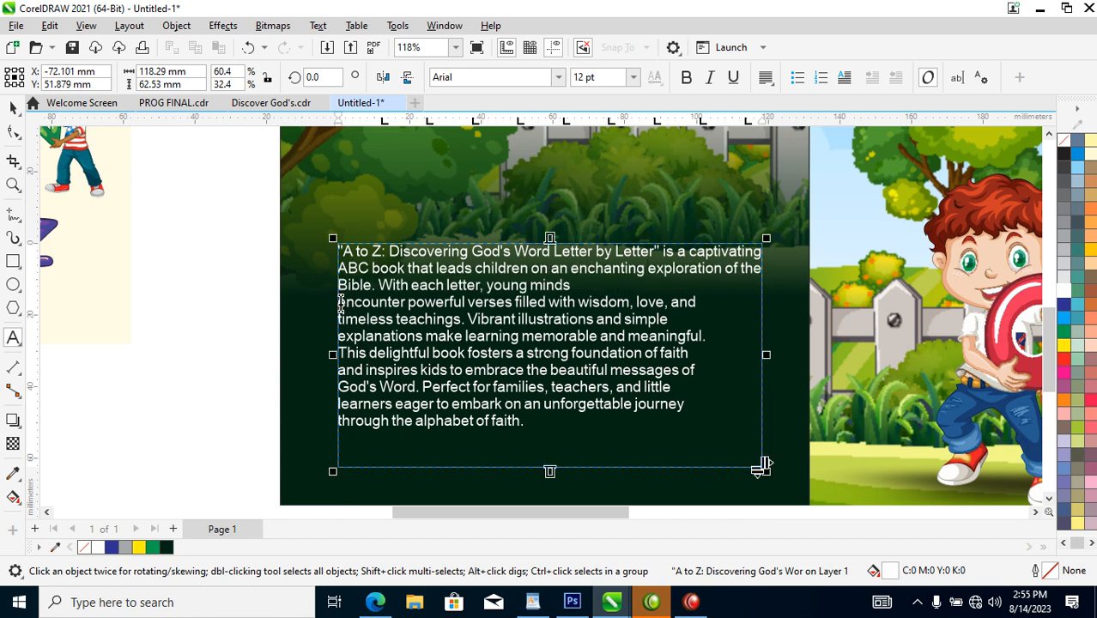
left_click(341, 302)
key("BackSpace")
left_click(340, 320)
key("BackSpace")
key("BackSpace")
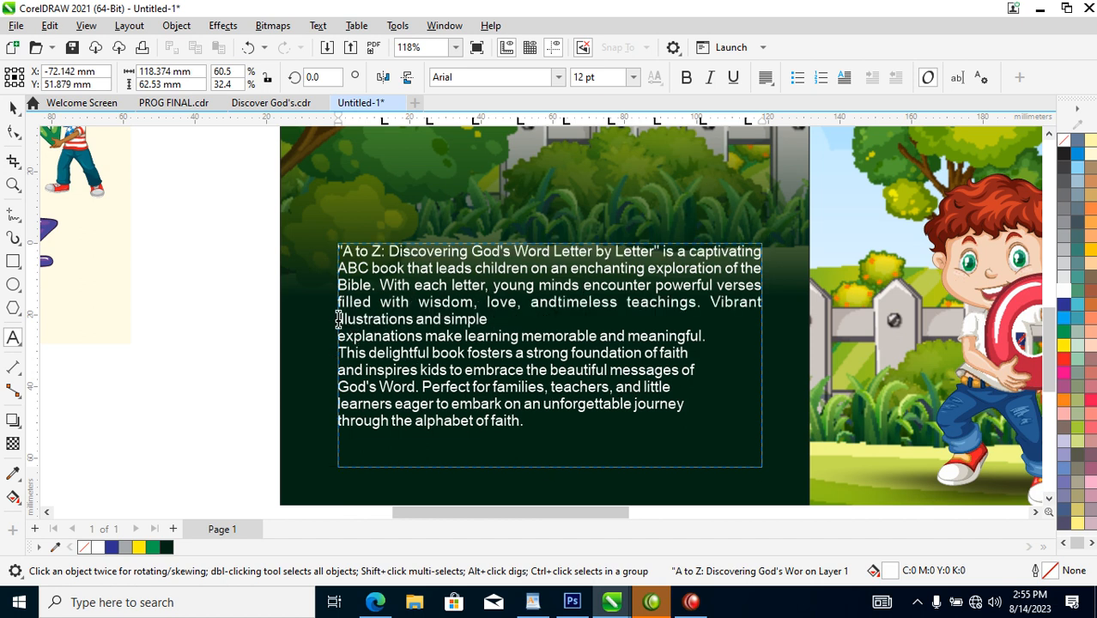
left_click(340, 337)
key("BackSpace")
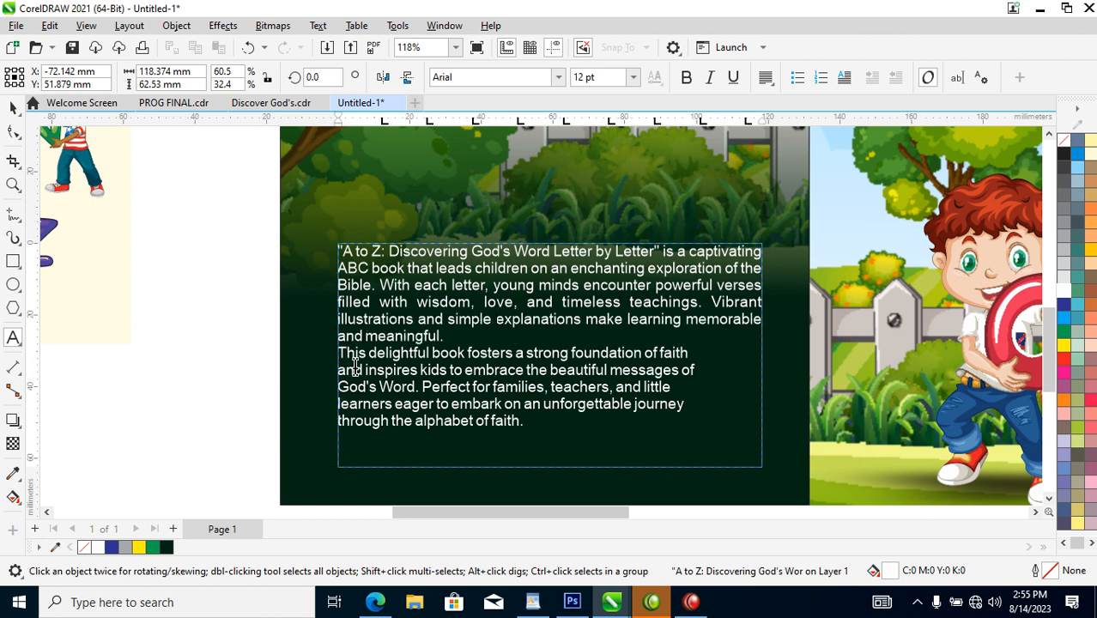
Step: Insert a blank line before "This delightful book" and remove the hard line breaks within that second paragraph
left_click(463, 342)
key("Return")
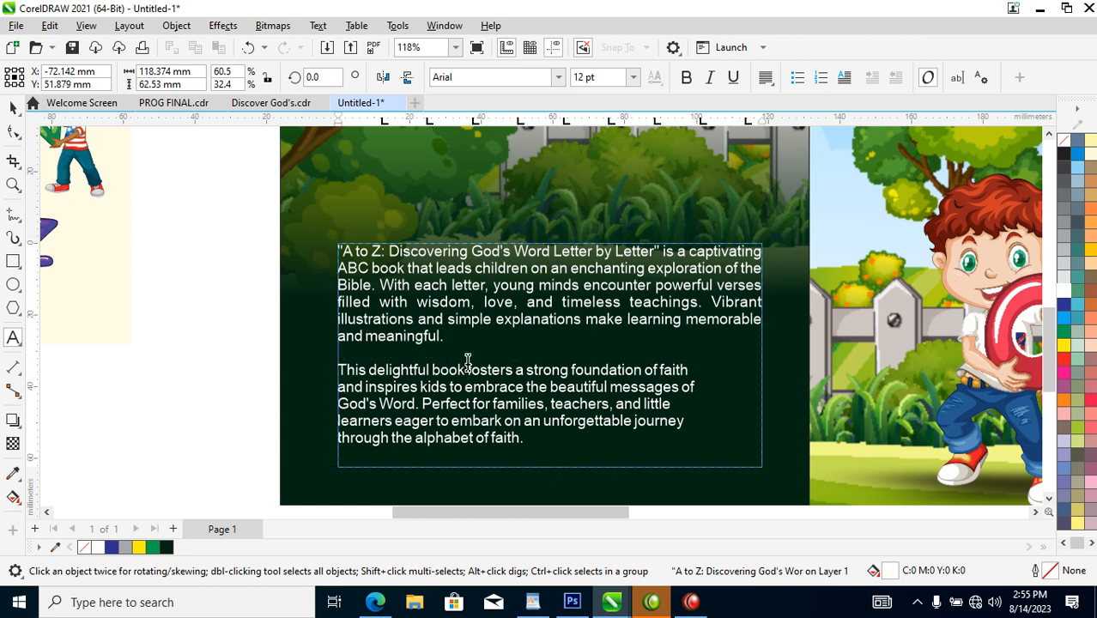
left_click(340, 389)
key("BackSpace")
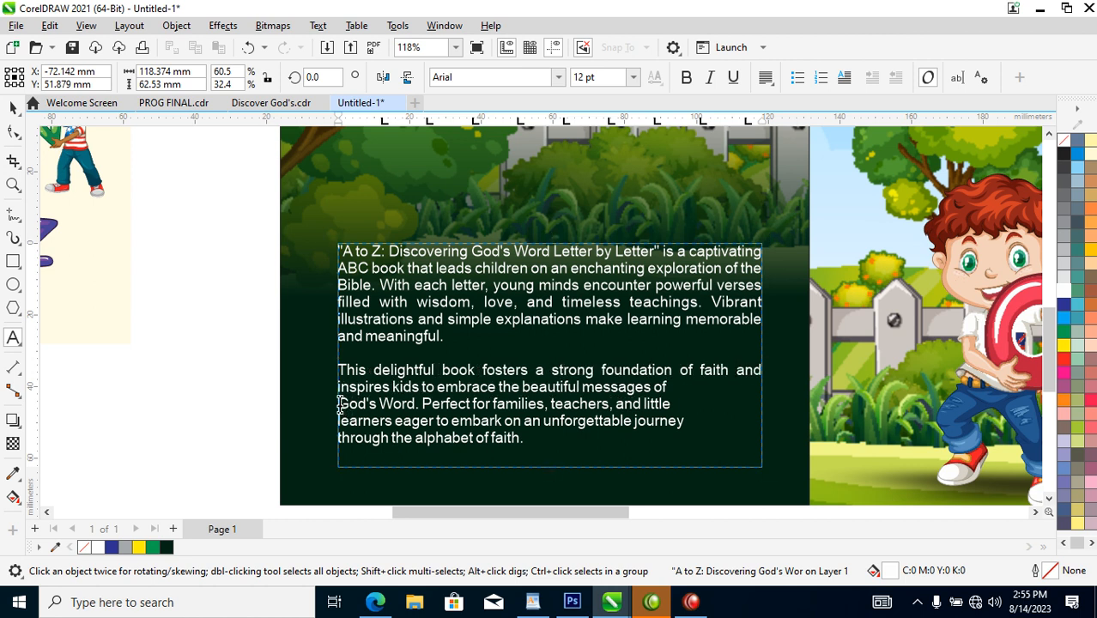
left_click(340, 403)
key("BackSpace")
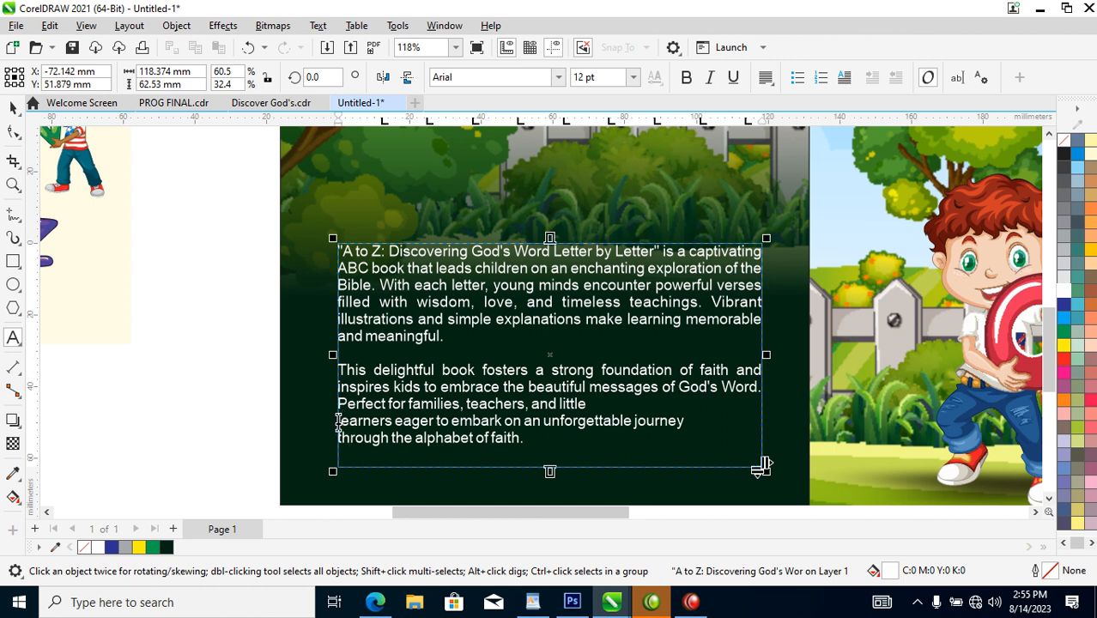
left_click(339, 421)
key("BackSpace")
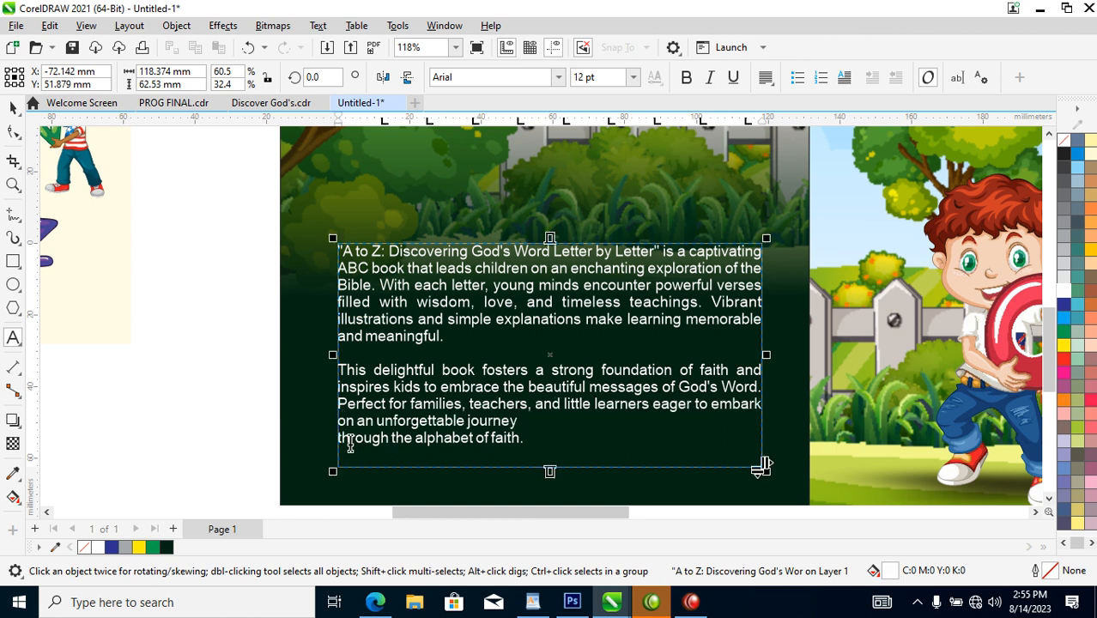
left_click(339, 439)
key("BackSpace")
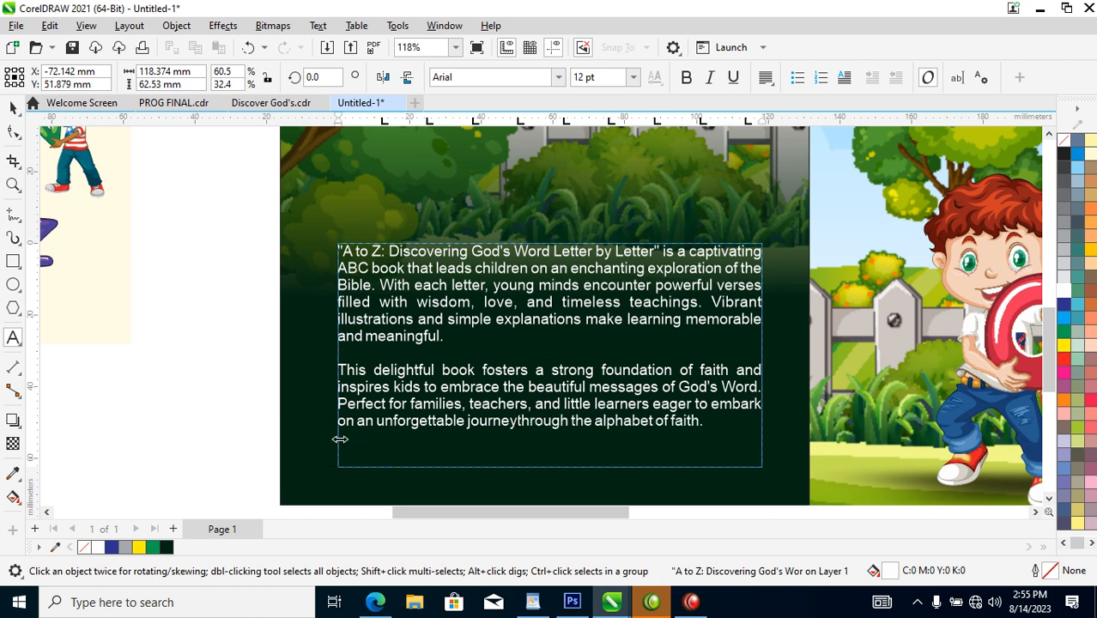
key("ctrl+space")
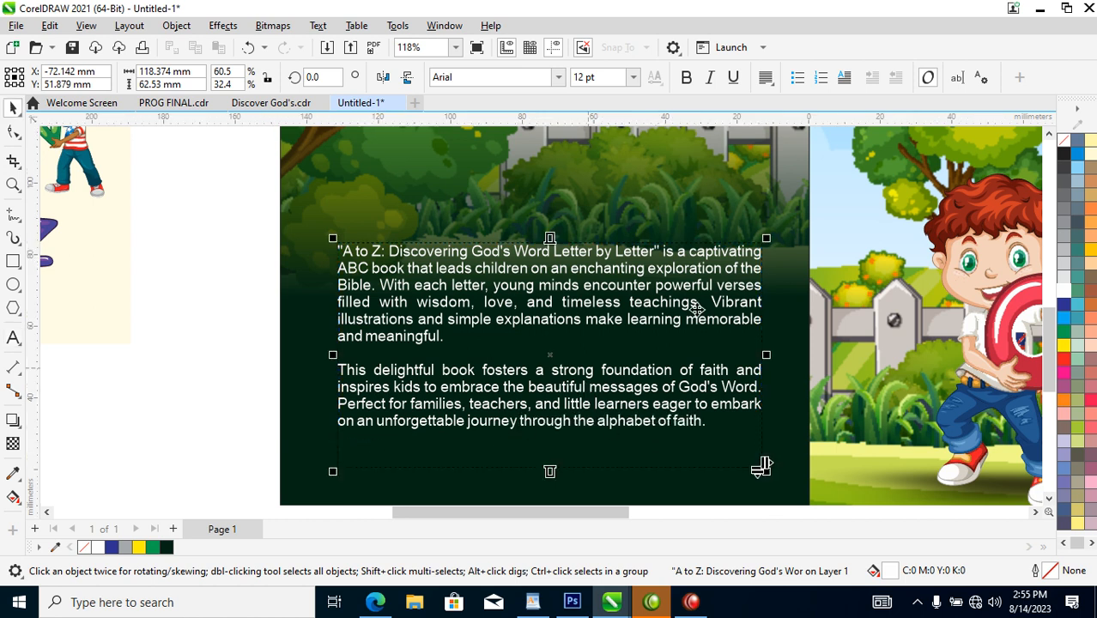
Step: Set the description's font to FuturaTEE, move the frame slightly down and narrow it to about 107 mm
left_click(559, 78)
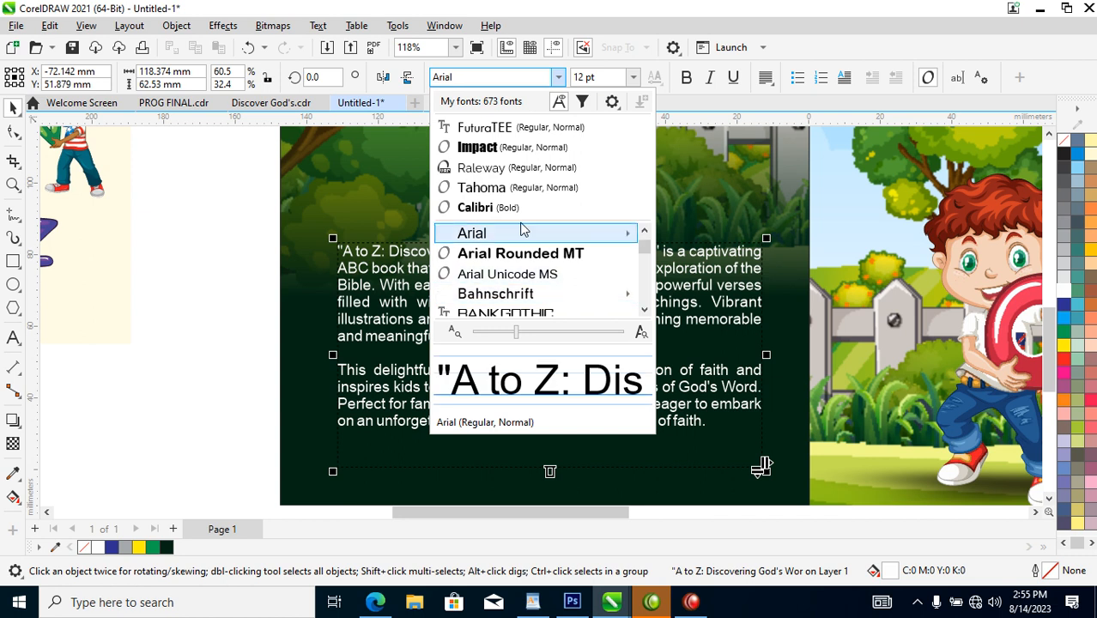
left_click(515, 130)
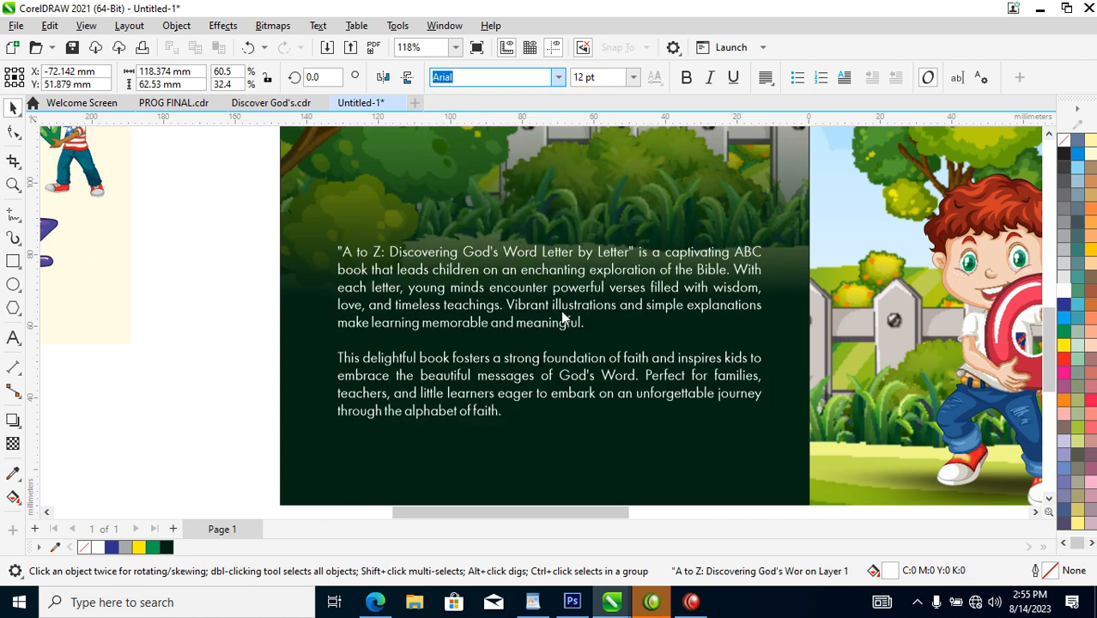
left_click_drag(725, 290, 734, 319)
left_click_drag(777, 393, 757, 392)
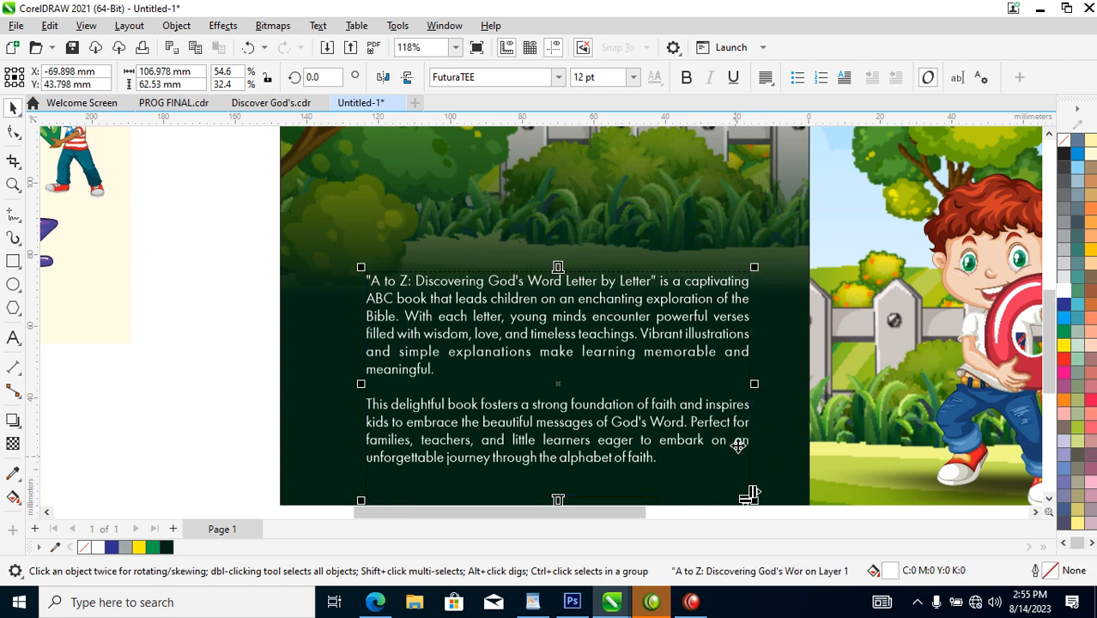
Step: Copy the back cover's PowerClip rectangle to the empty area beside the front cover and extract the copy's contents
scroll(739, 448, "down", 4)
scroll(736, 341, "down", 4)
key("z")
left_click_drag(623, 232, 897, 427)
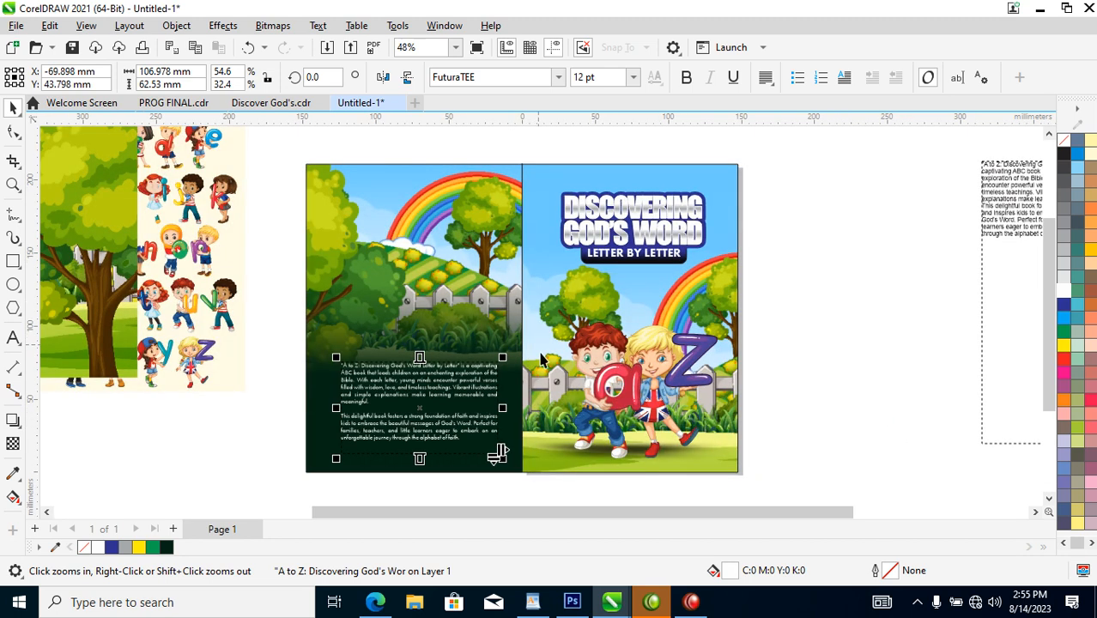
left_click(837, 284)
left_click(443, 345)
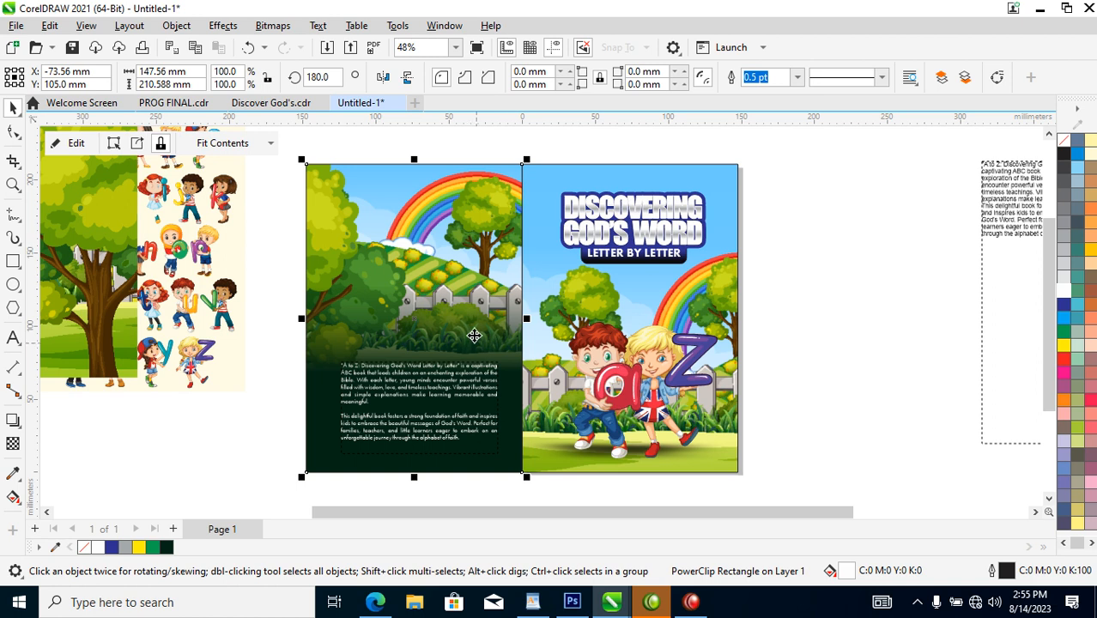
left_click_drag(473, 332, 948, 327)
right_click(948, 328)
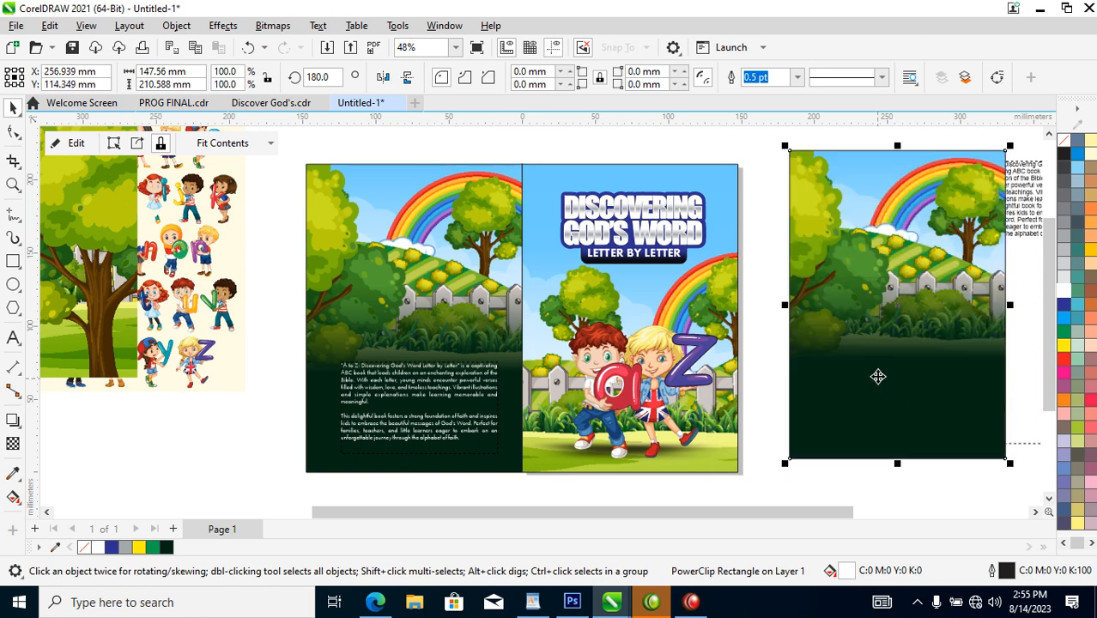
right_click(869, 333)
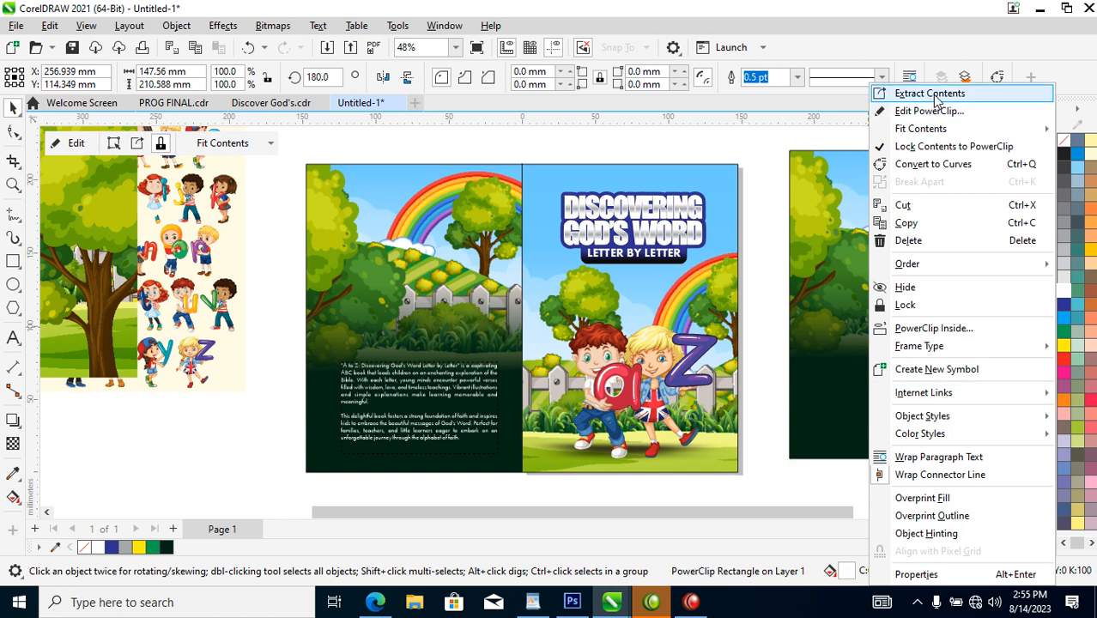
left_click(893, 92)
left_click(569, 160)
Step: PowerClip the extracted faded dark green rectangle inside the front cover and position it across the lower part behind the kids
left_click_drag(923, 428, 620, 245)
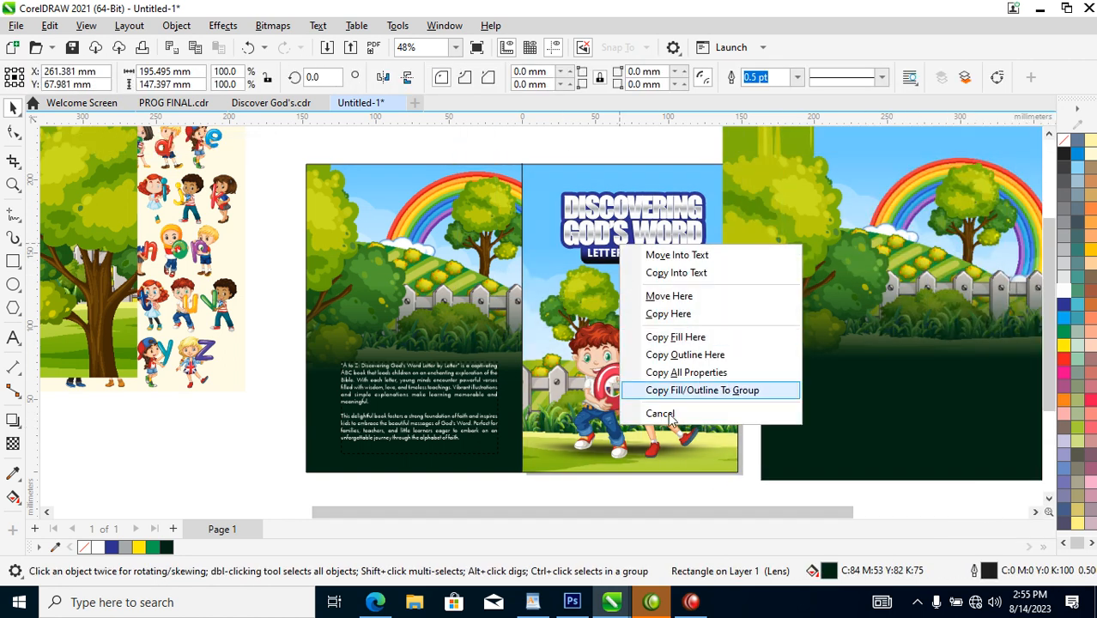
left_click(947, 442)
left_click_drag(936, 443, 618, 447)
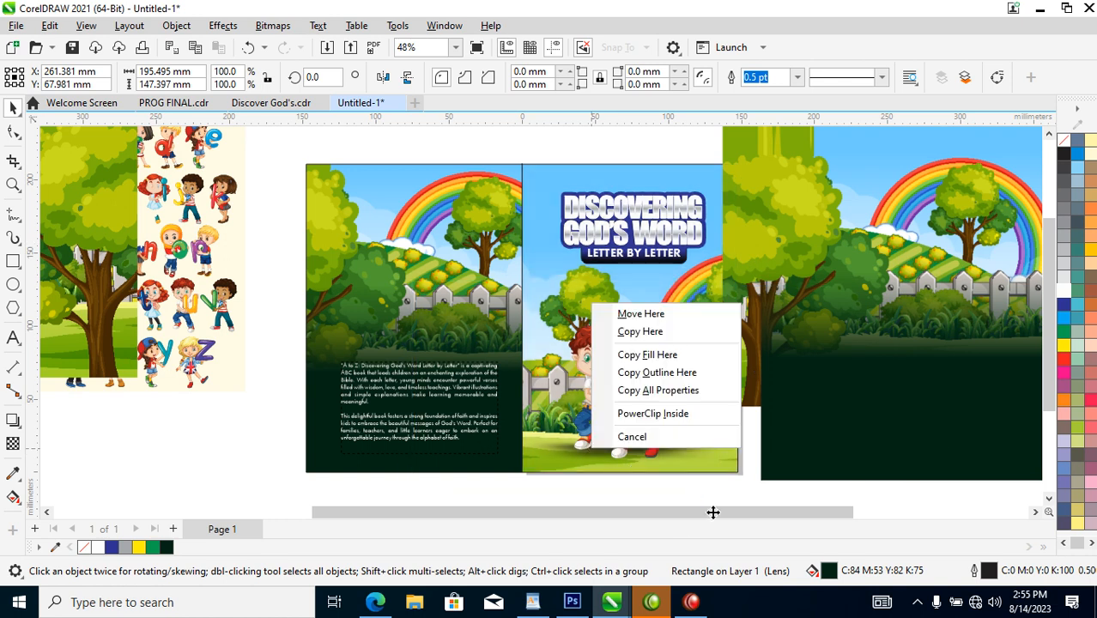
left_click(672, 412)
left_click(618, 417, "ctrl")
left_click_drag(619, 419, 695, 430)
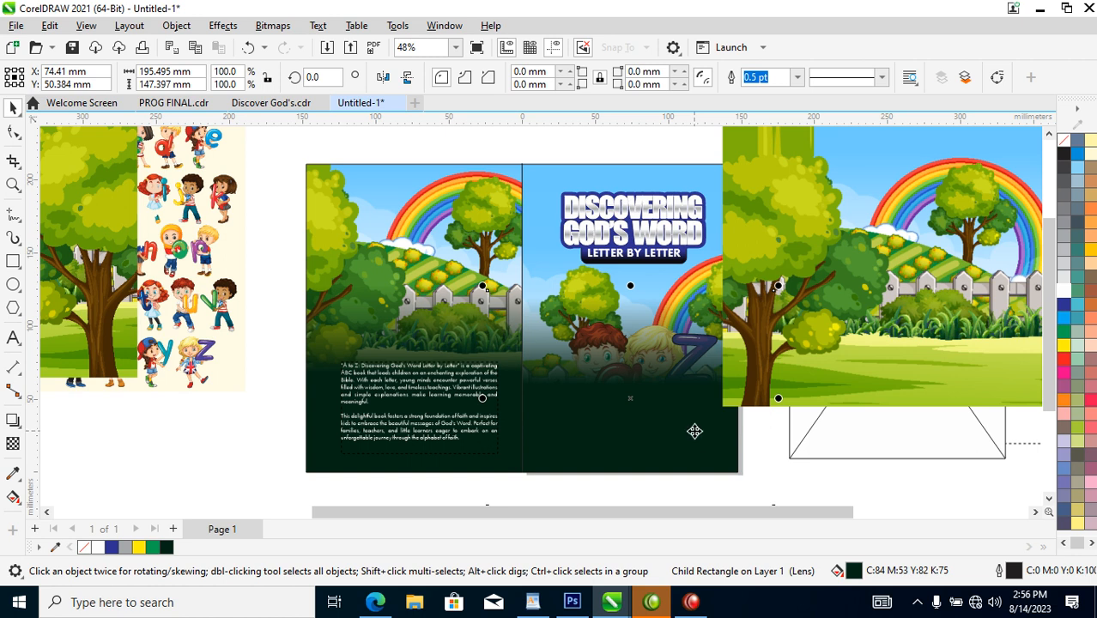
Step: Delete the leftover extracted landscape bitmap and the empty PowerClip frame beside the front cover
left_click(803, 285)
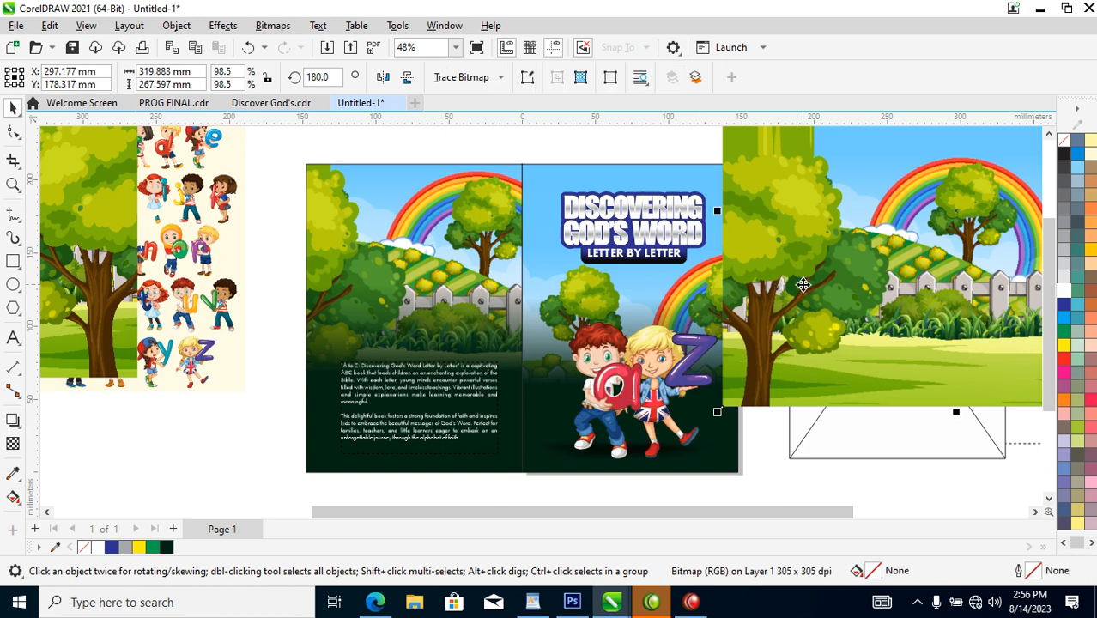
key("Delete")
left_click(904, 311)
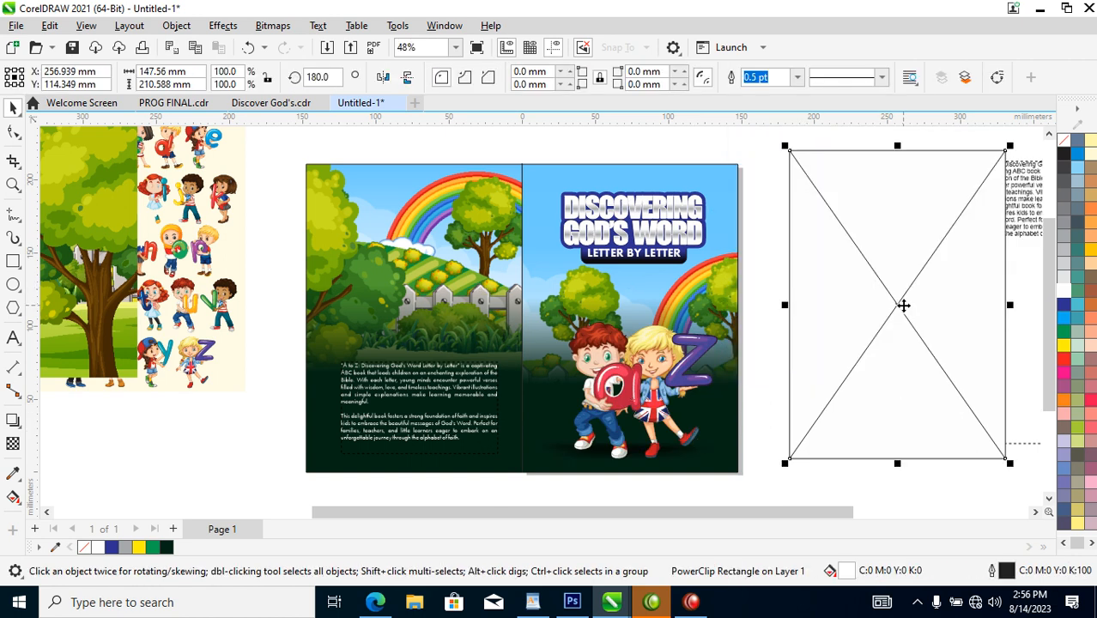
key("Delete")
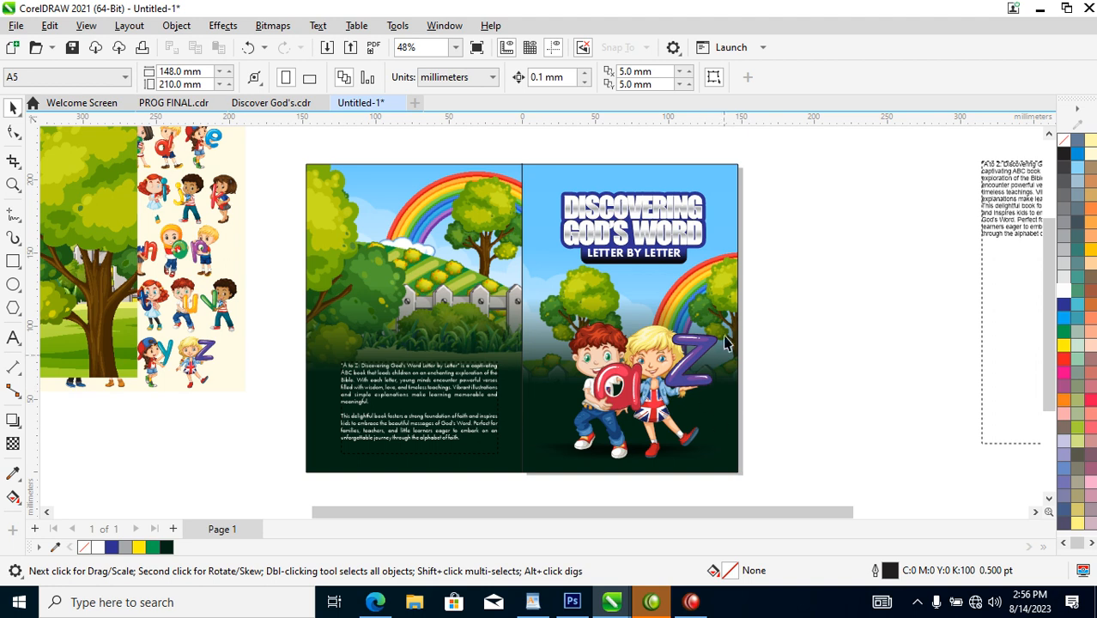
key("z")
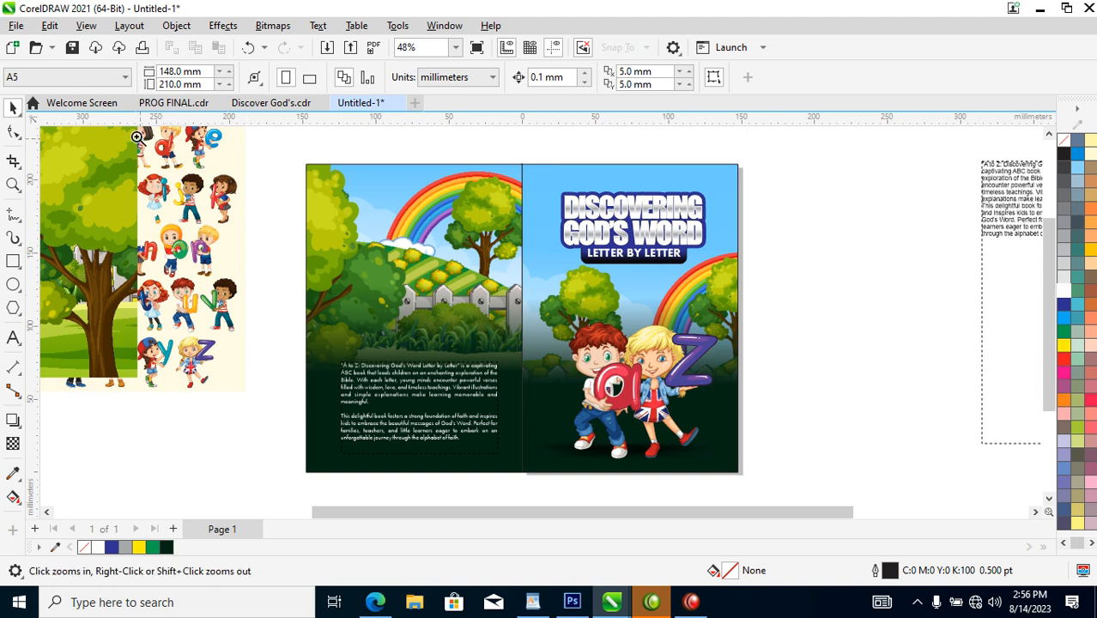
left_click_drag(280, 152, 842, 466)
key("space")
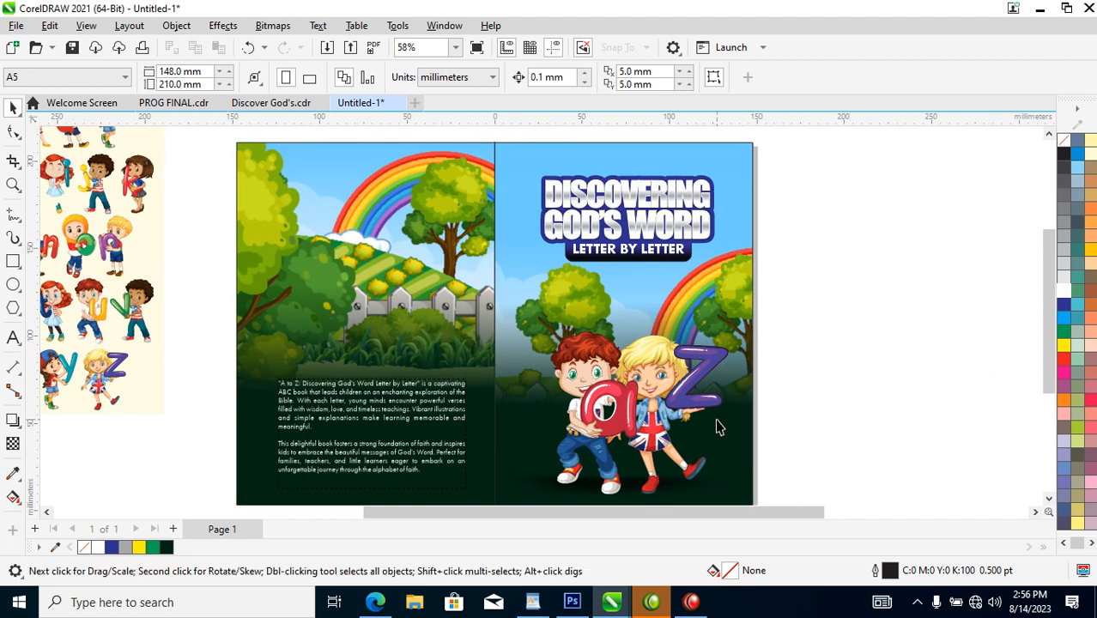